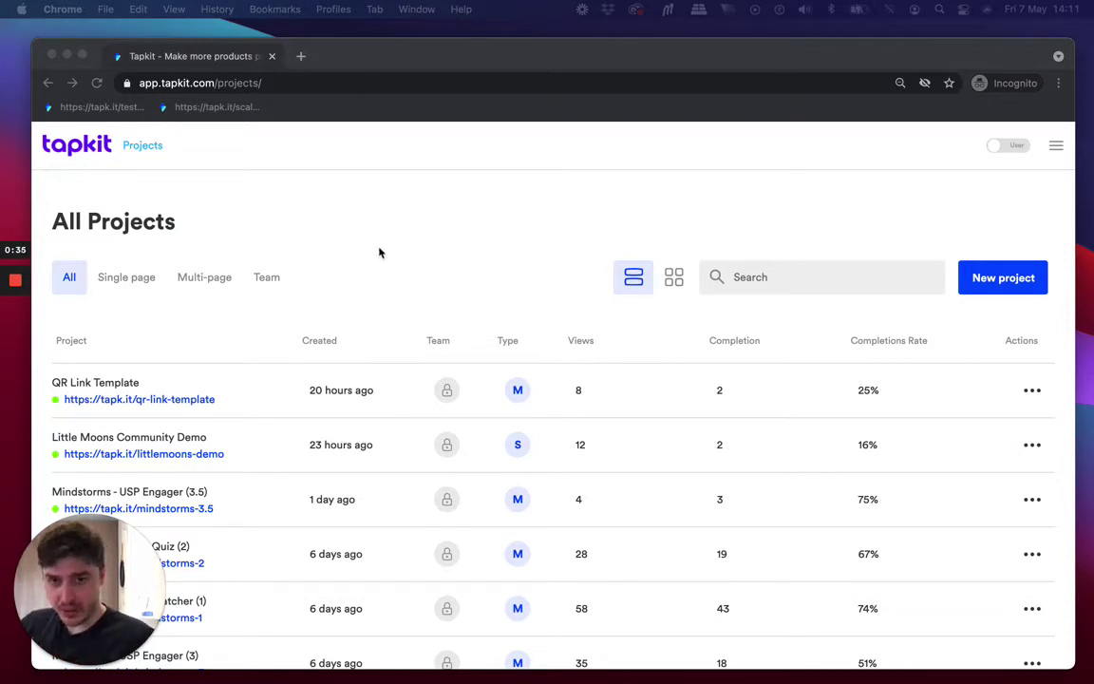
Look through the list of all projects and compare the grid layout with the list layout.
{"action": "scroll", "coordinate": [379, 250], "scroll_direction": "down", "scroll_amount": 2}
{"action": "scroll", "coordinate": [379, 250], "scroll_direction": "up", "scroll_amount": 2}
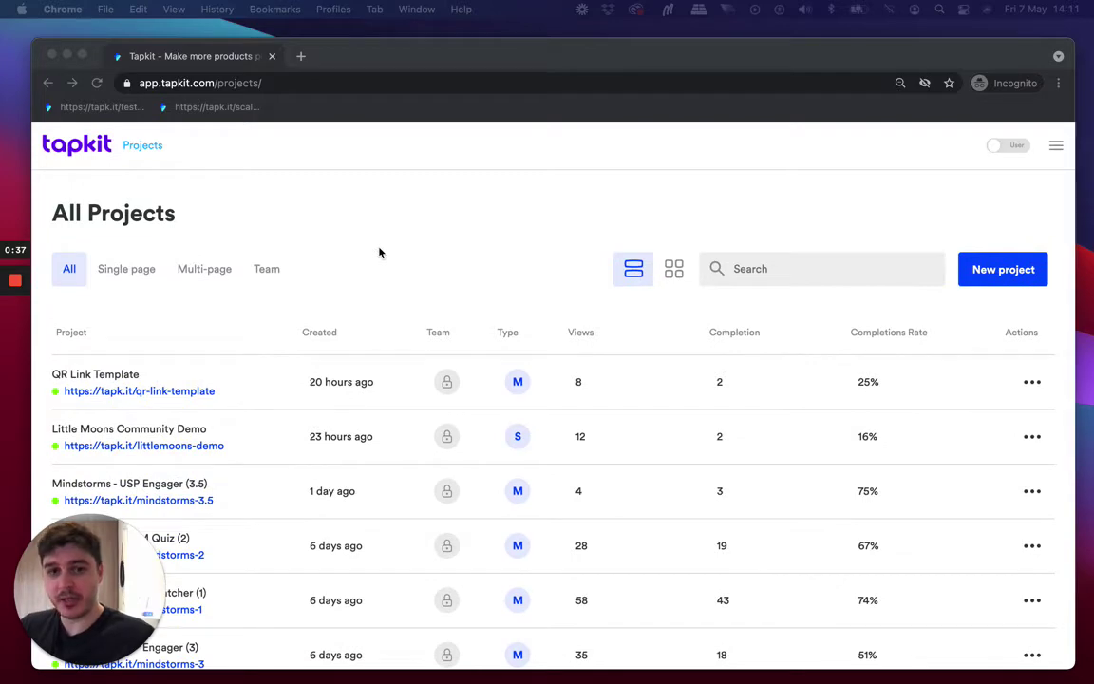
{"action": "scroll", "coordinate": [399, 319], "scroll_direction": "down", "scroll_amount": 1}
{"action": "scroll", "coordinate": [399, 321], "scroll_direction": "down", "scroll_amount": 6}
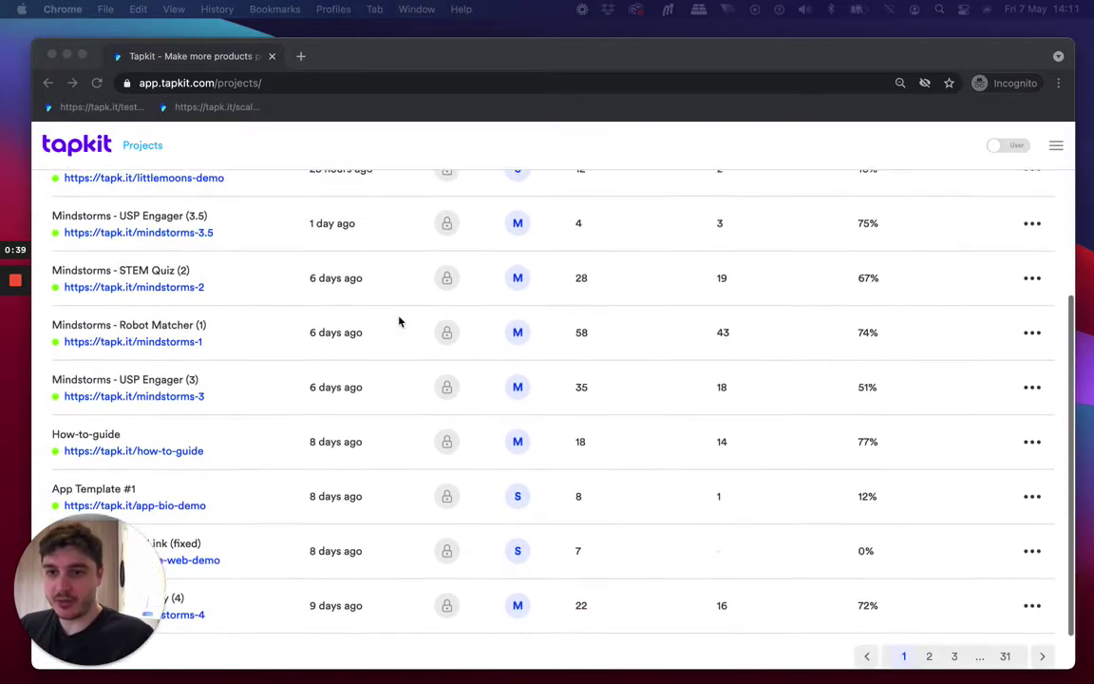
{"action": "scroll", "coordinate": [595, 413], "scroll_direction": "up", "scroll_amount": 7}
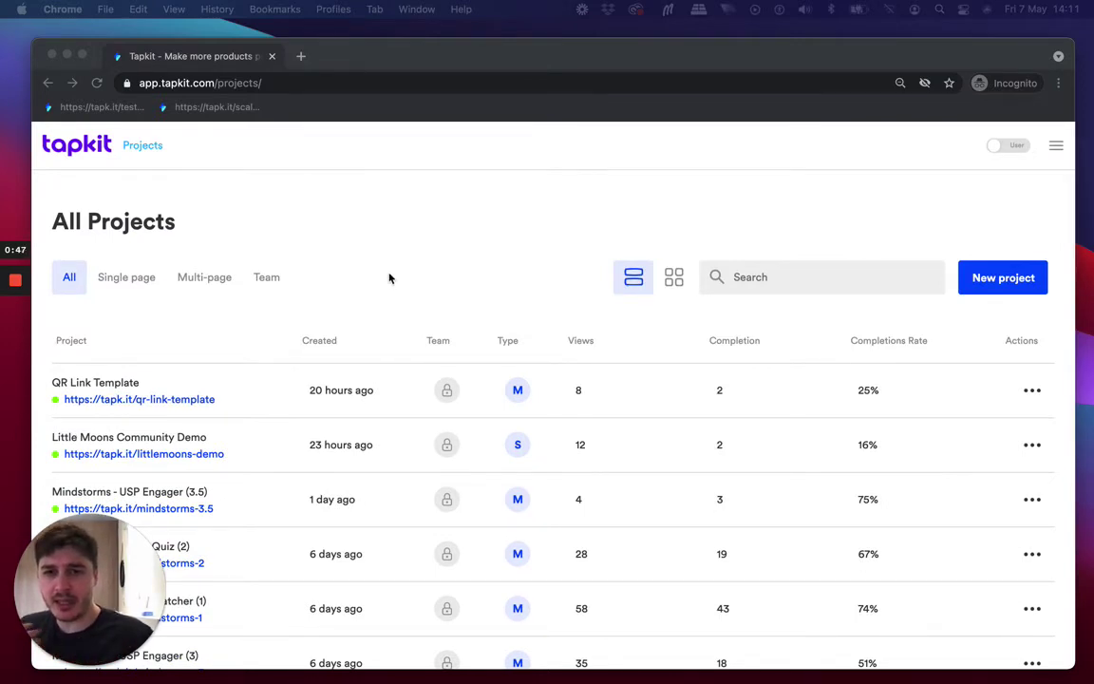
{"action": "left_click", "coordinate": [676, 283]}
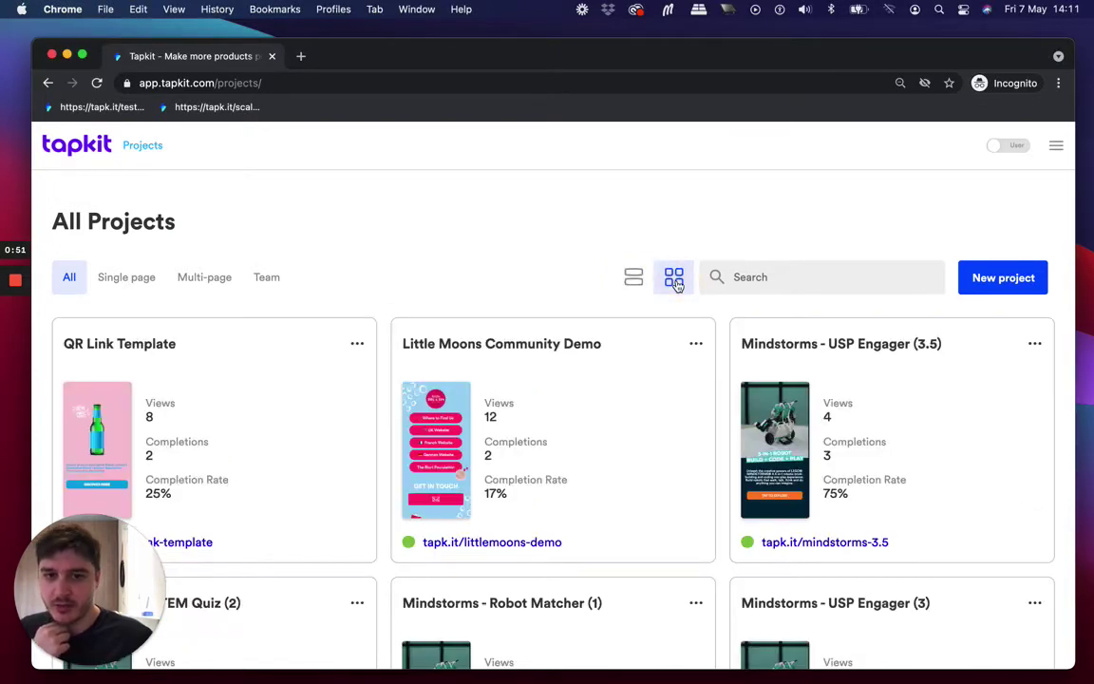
{"action": "left_click", "coordinate": [631, 279]}
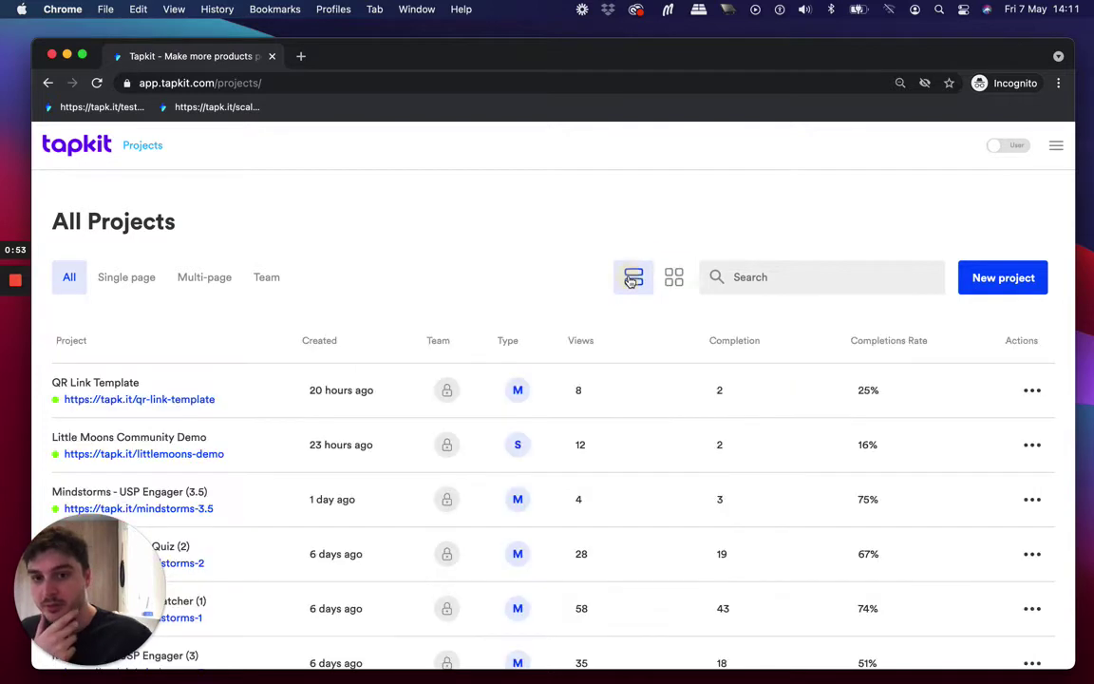
Filter the projects by single page and by multi-page to compare the two types.
{"action": "left_click", "coordinate": [132, 281]}
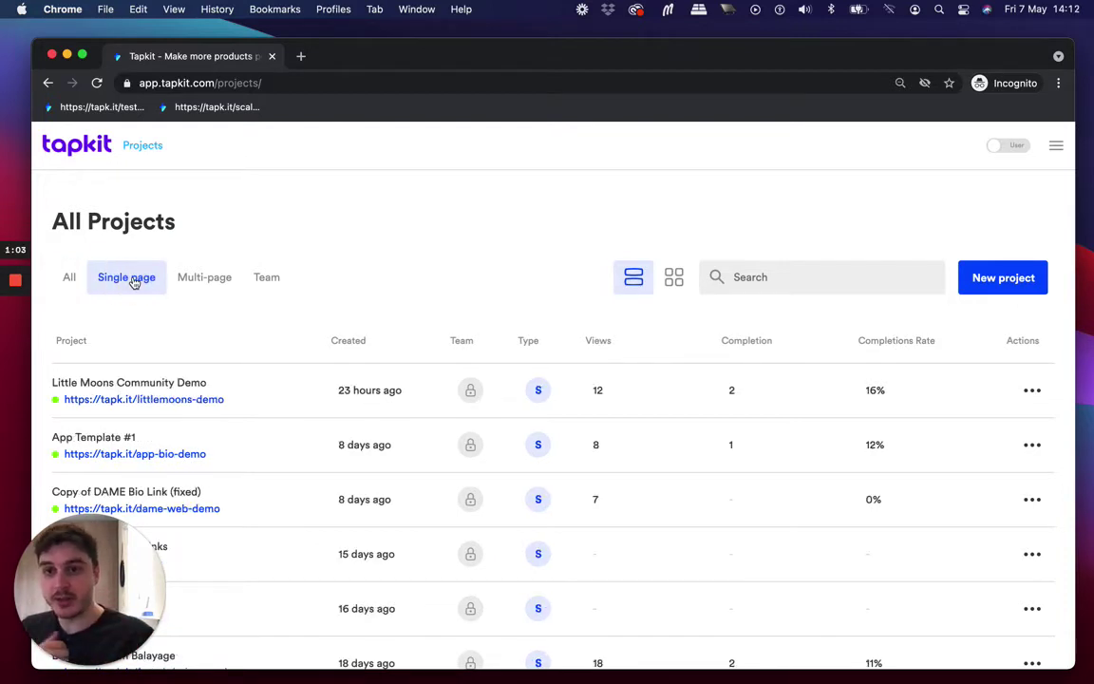
{"action": "left_click", "coordinate": [199, 283]}
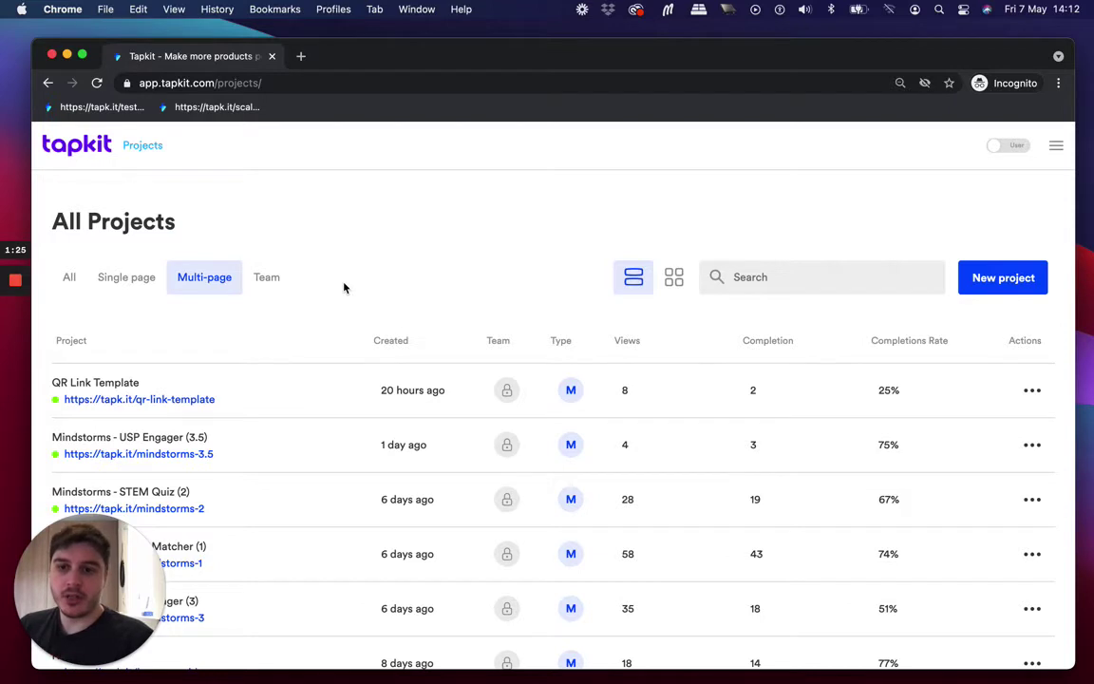
{"action": "left_click", "coordinate": [134, 279]}
{"action": "left_click", "coordinate": [190, 282]}
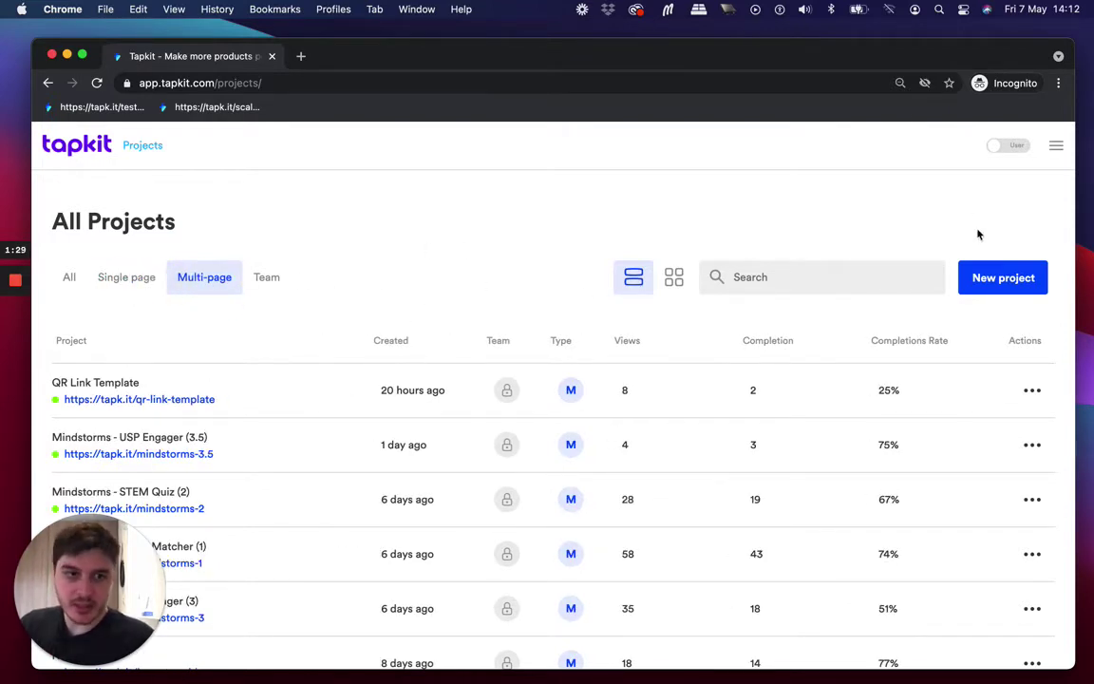
Start a new project and look through the Recently Updated templates.
{"action": "left_click", "coordinate": [996, 278]}
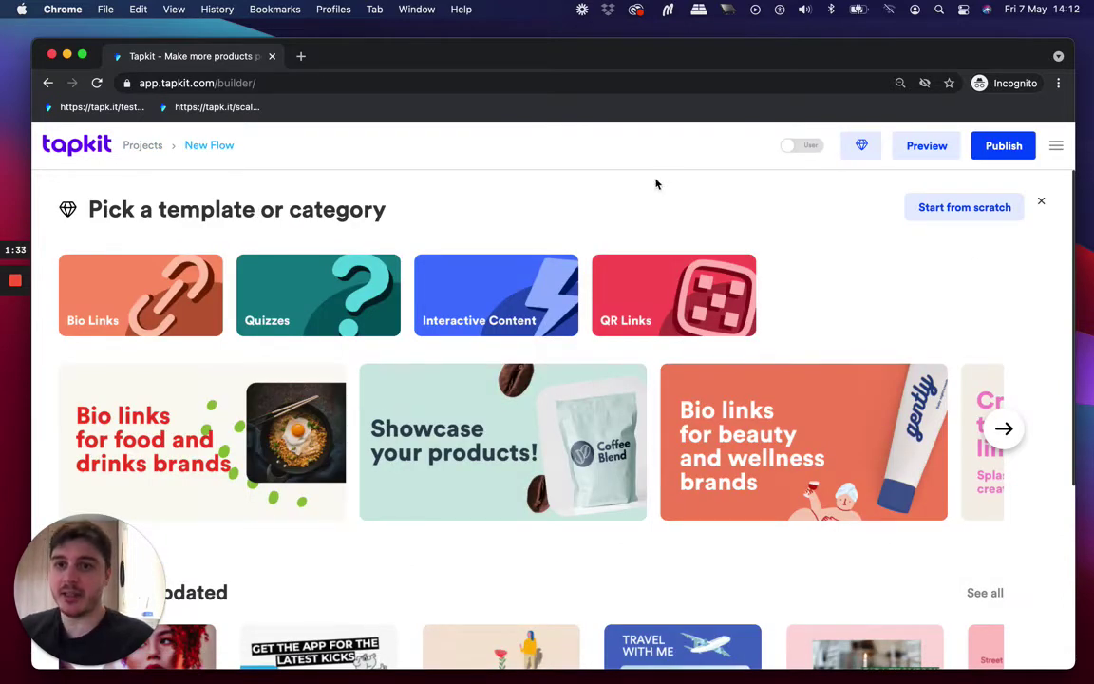
{"action": "scroll", "coordinate": [515, 222], "scroll_direction": "down", "scroll_amount": 5}
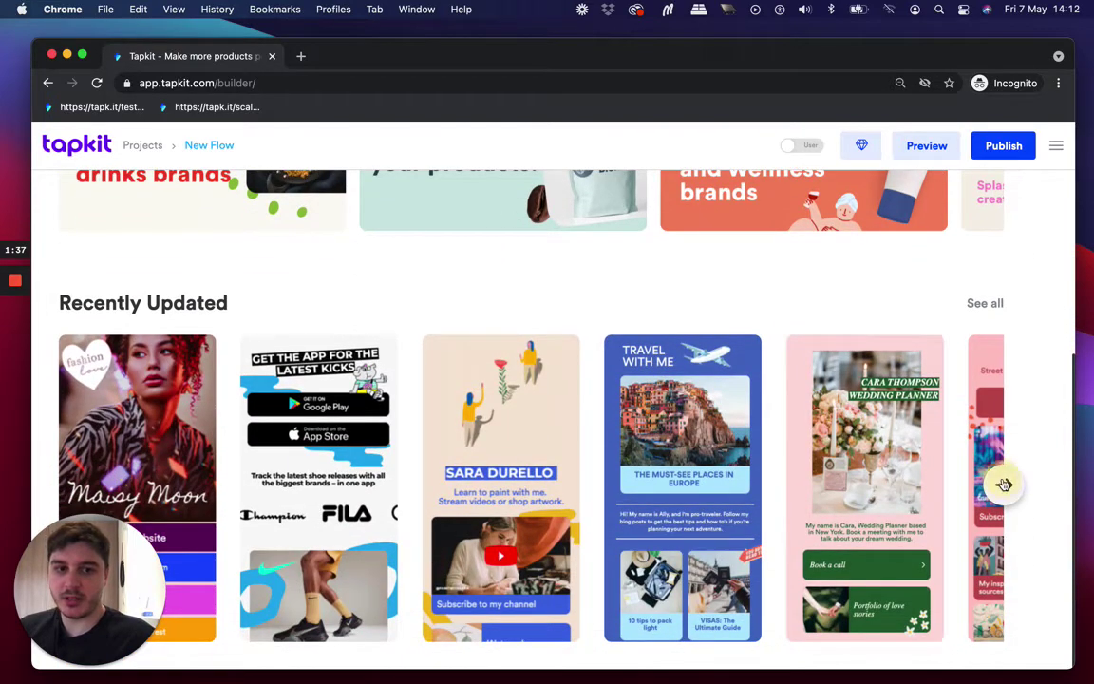
{"action": "left_click", "coordinate": [1003, 484]}
{"action": "left_click", "coordinate": [1004, 484]}
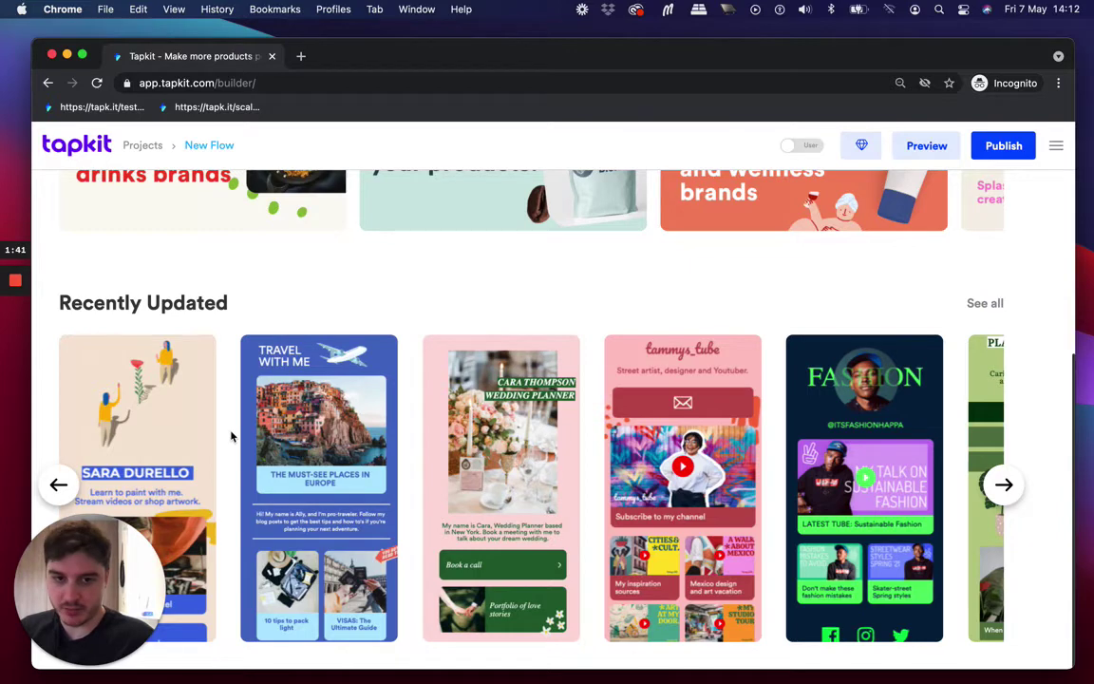
{"action": "left_click", "coordinate": [59, 486]}
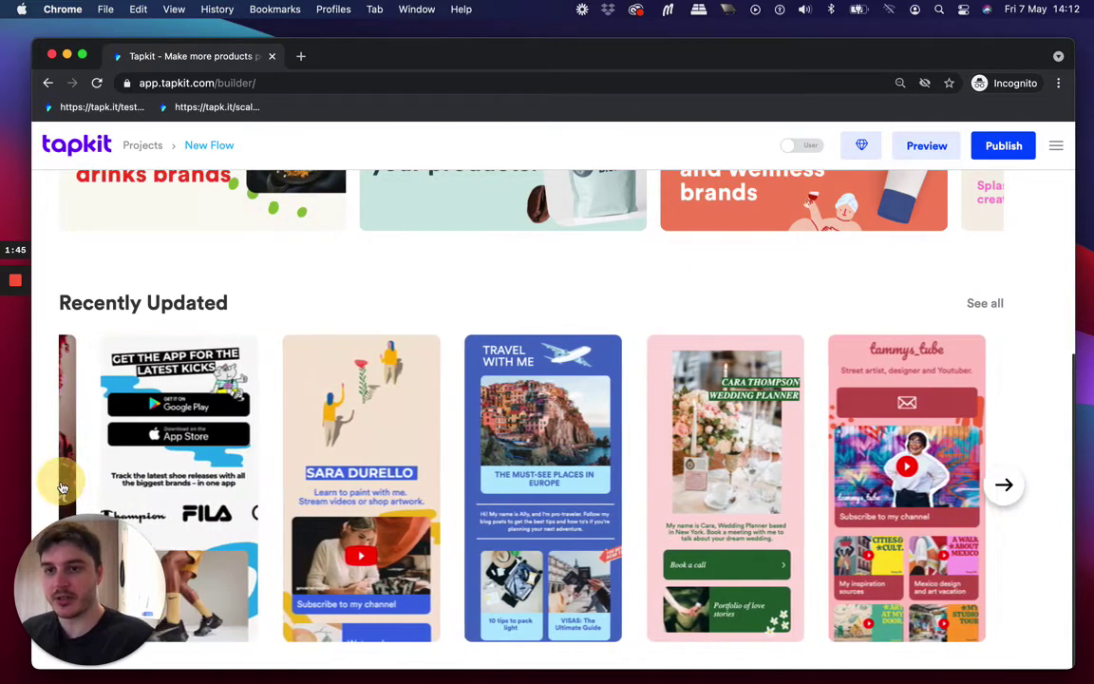
{"action": "left_click", "coordinate": [59, 485]}
{"action": "scroll", "coordinate": [229, 393], "scroll_direction": "up", "scroll_amount": 2}
{"action": "scroll", "coordinate": [230, 393], "scroll_direction": "up", "scroll_amount": 1}
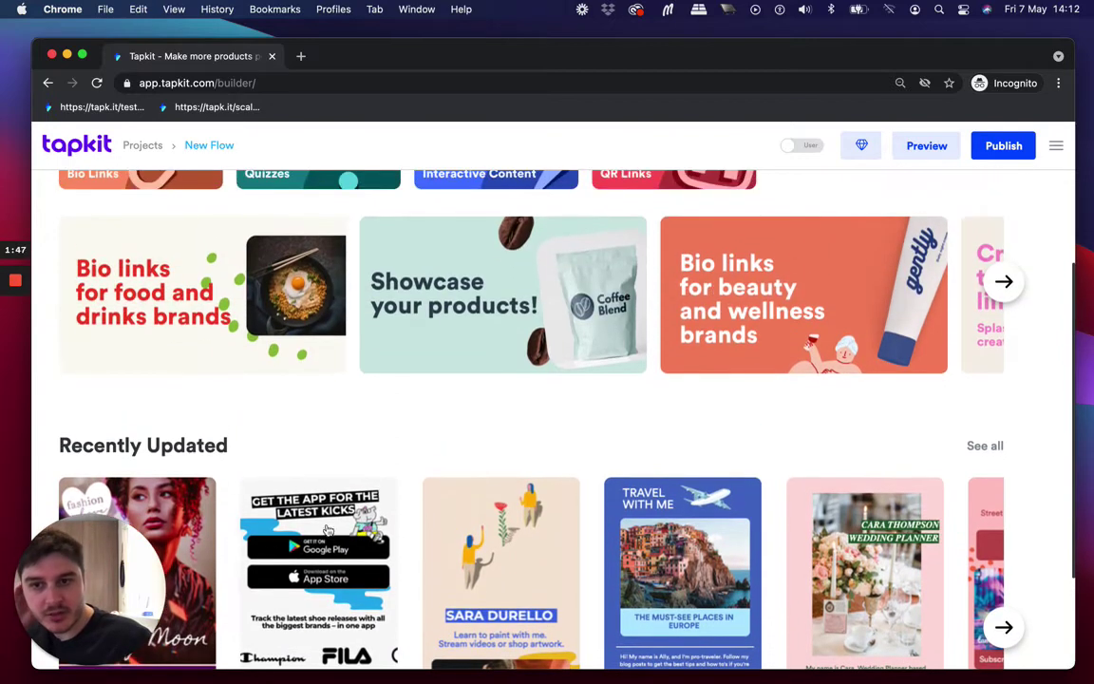
{"action": "scroll", "coordinate": [176, 407], "scroll_direction": "up", "scroll_amount": 2}
{"action": "scroll", "coordinate": [285, 323], "scroll_direction": "up", "scroll_amount": 3}
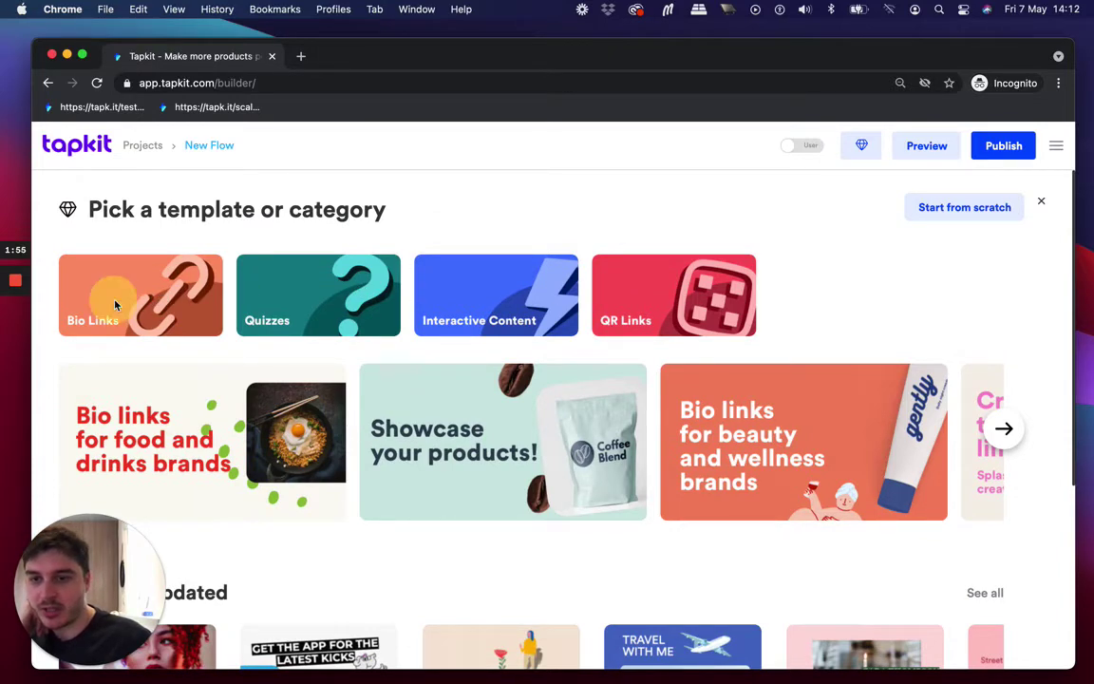
Browse all freelancer templates in the Bio Links category and return to the template overview.
{"action": "left_click", "coordinate": [115, 303]}
{"action": "left_click", "coordinate": [509, 256]}
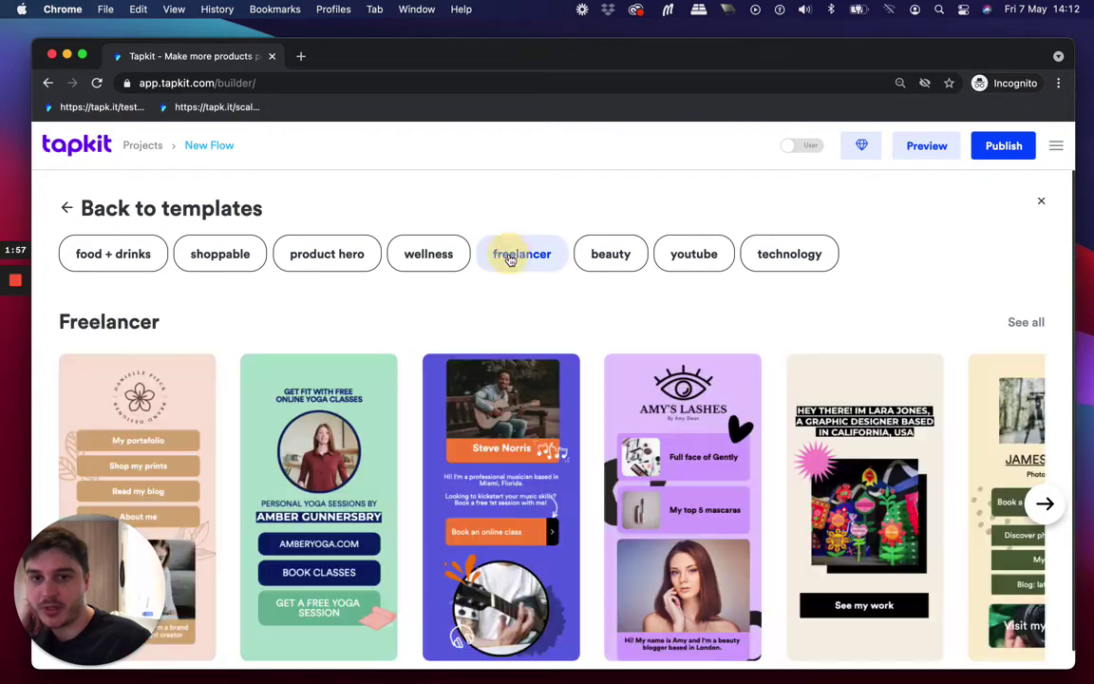
{"action": "scroll", "coordinate": [740, 285], "scroll_direction": "down", "scroll_amount": 1}
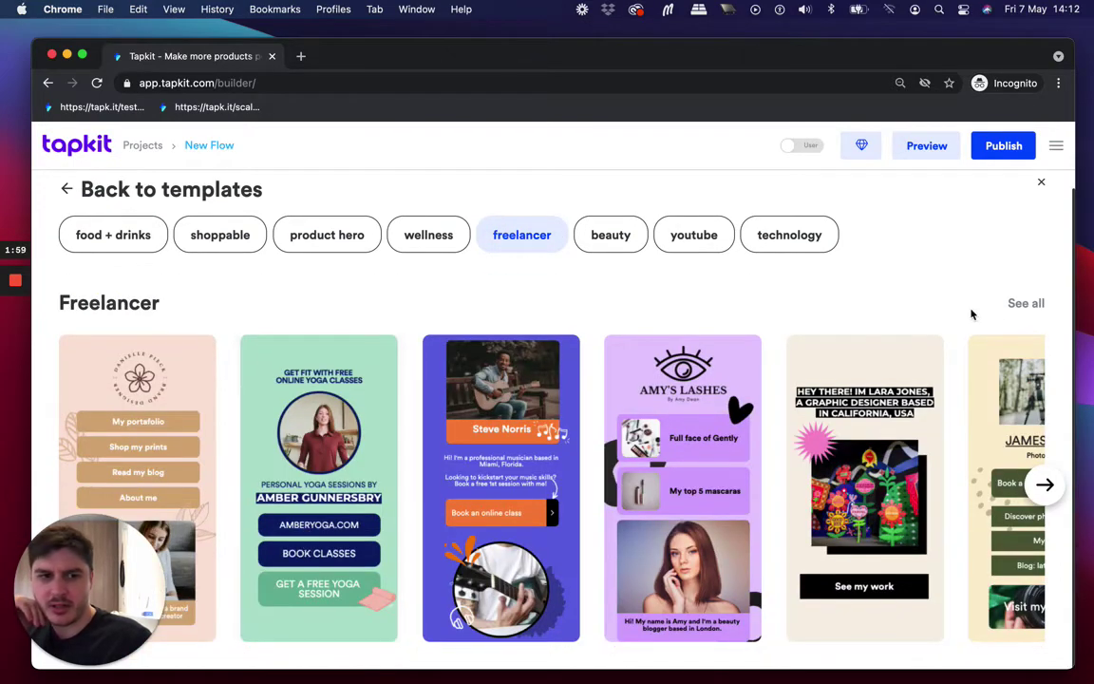
{"action": "left_click", "coordinate": [1024, 303]}
{"action": "scroll", "coordinate": [646, 482], "scroll_direction": "down", "scroll_amount": 5}
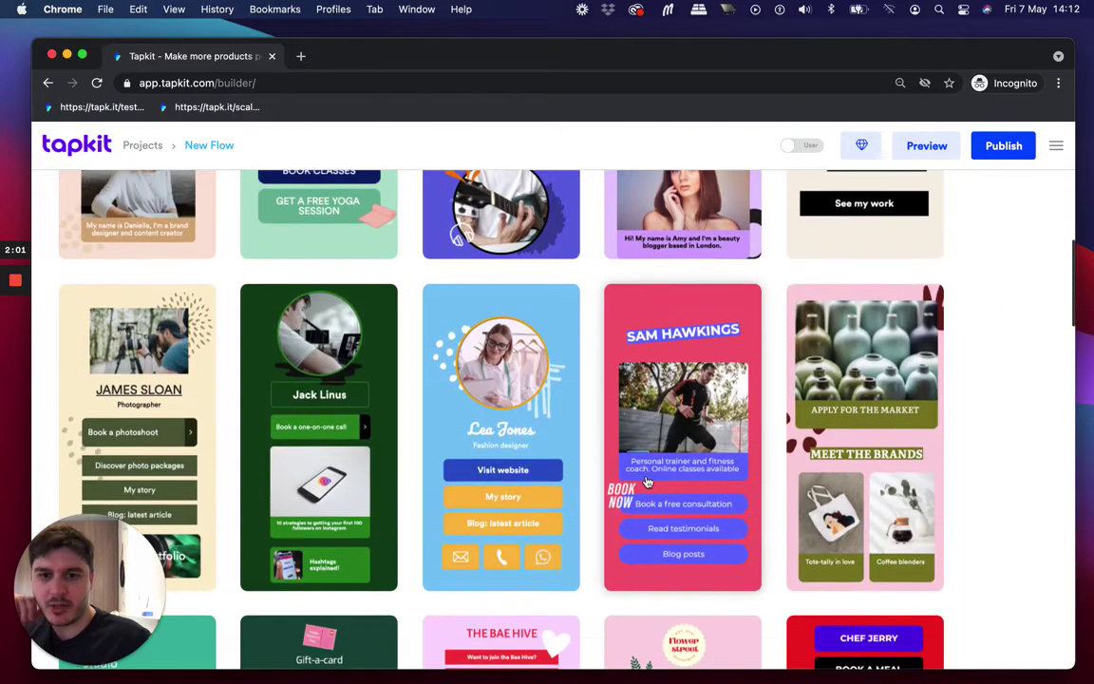
{"action": "scroll", "coordinate": [647, 482], "scroll_direction": "down", "scroll_amount": 5}
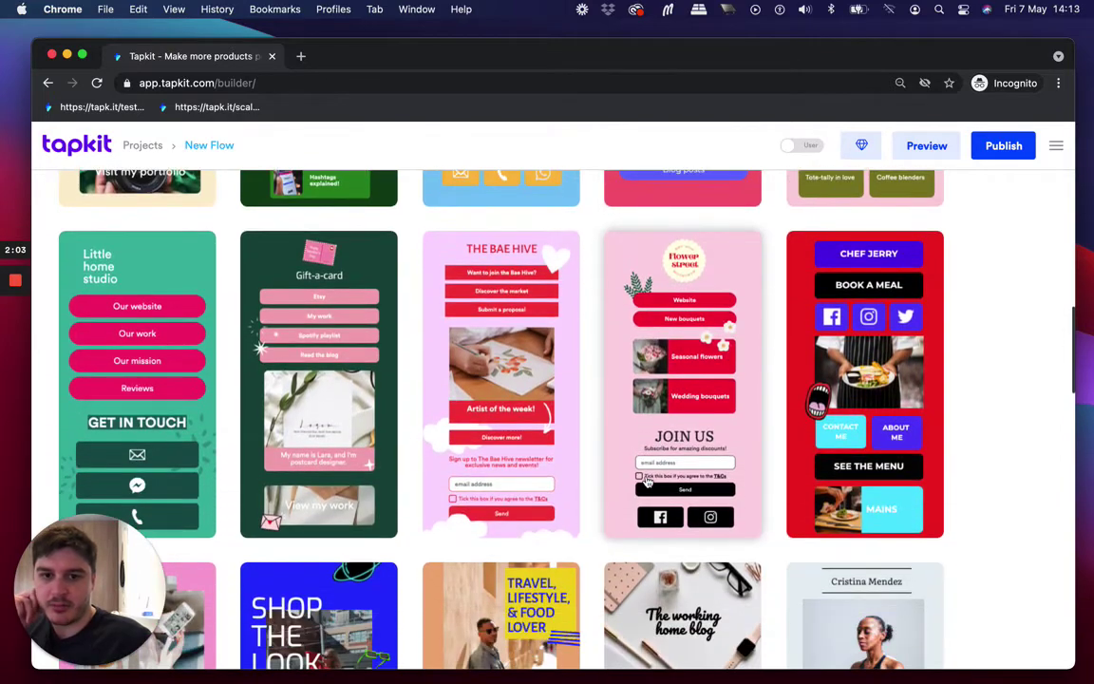
{"action": "scroll", "coordinate": [649, 482], "scroll_direction": "down", "scroll_amount": 4}
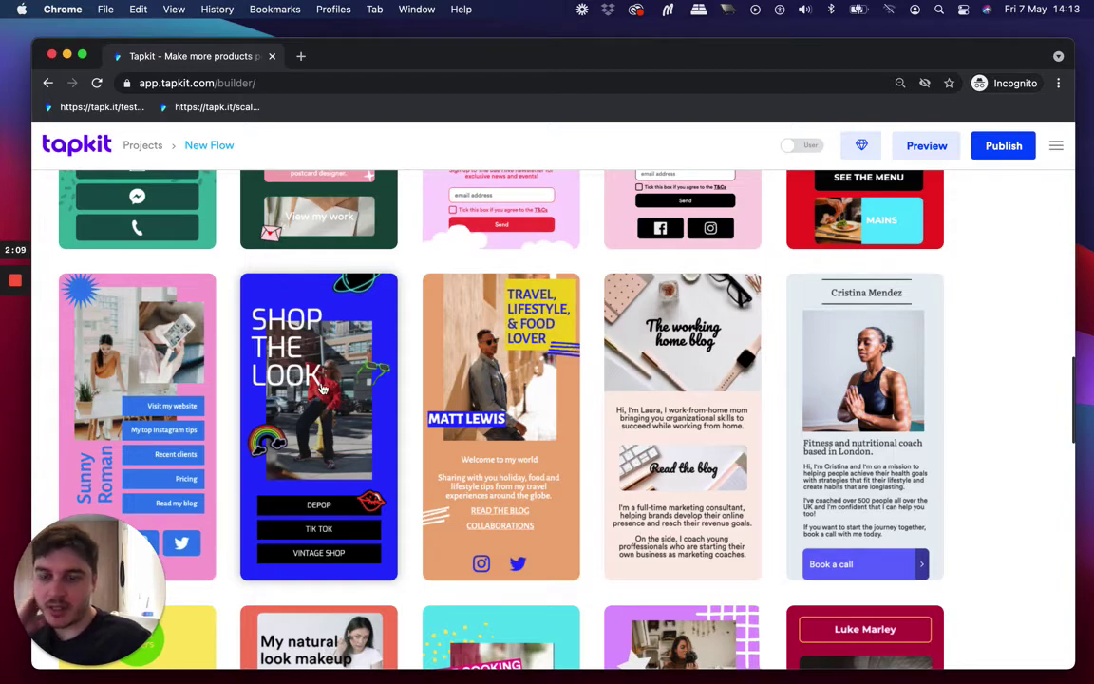
{"action": "scroll", "coordinate": [322, 380], "scroll_direction": "up", "scroll_amount": 10}
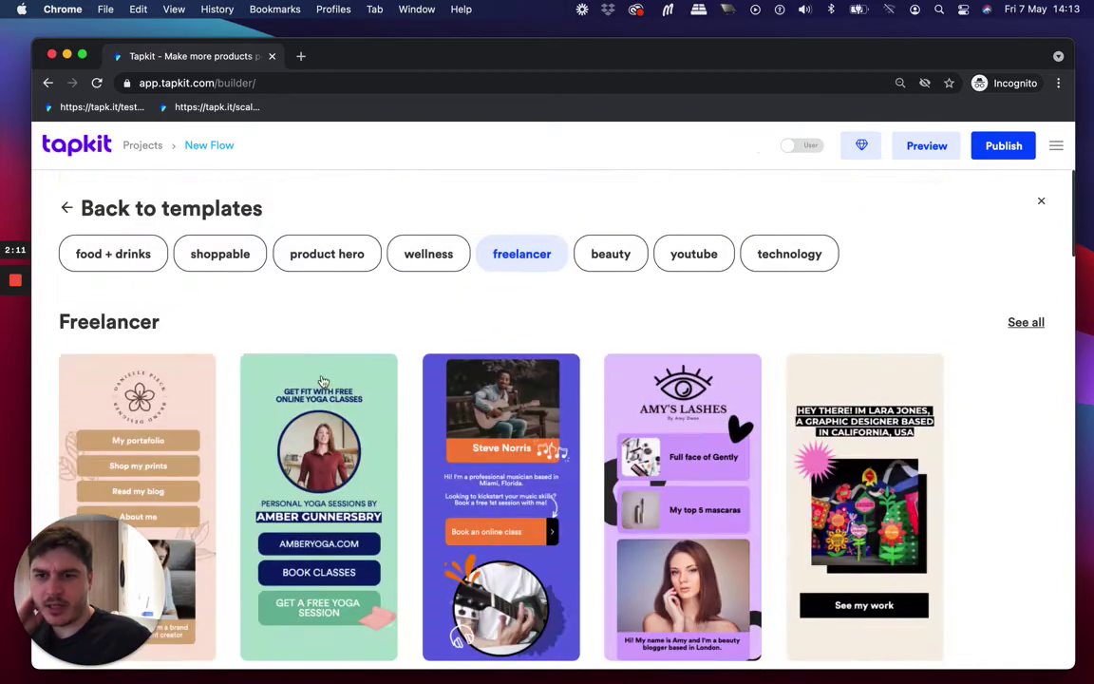
{"action": "left_click", "coordinate": [180, 207]}
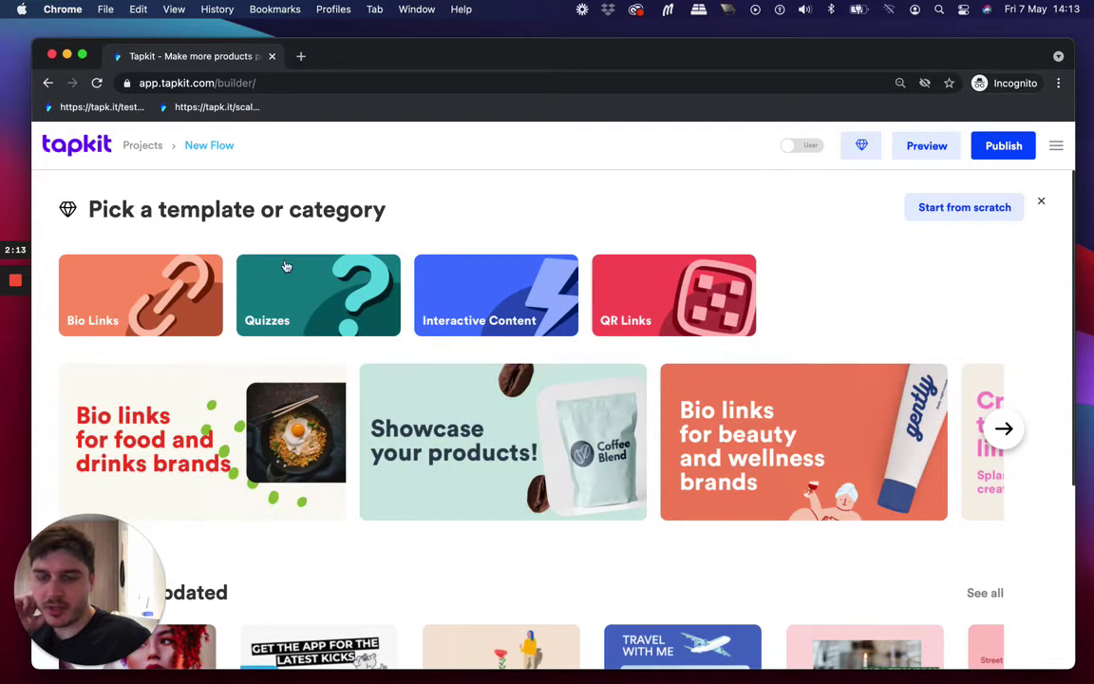
Check what the Single Page and Multi Page from-scratch formats are suited for, and return to the templates.
{"action": "left_click", "coordinate": [961, 215]}
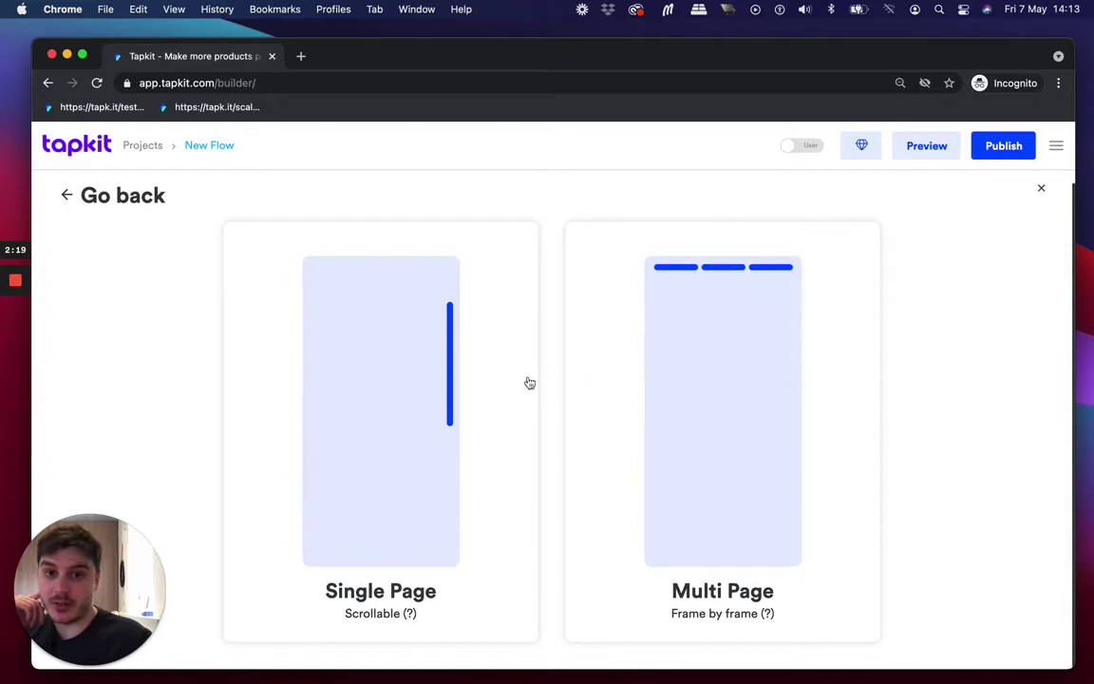
{"action": "mouse_move", "coordinate": [371, 612]}
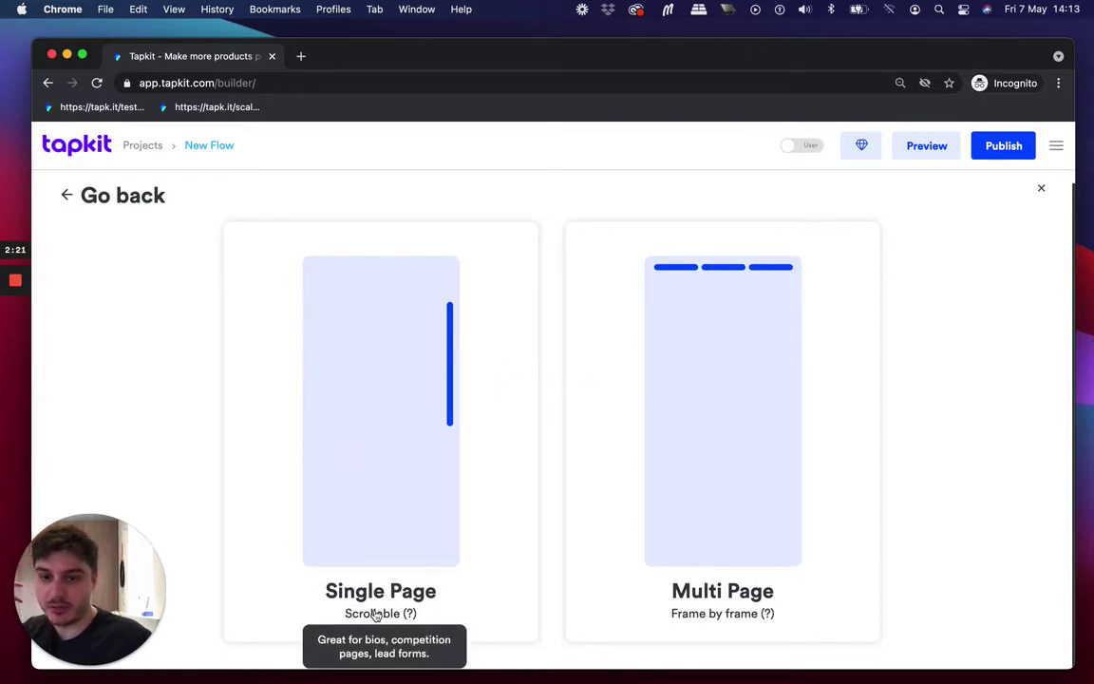
{"action": "mouse_move", "coordinate": [724, 617]}
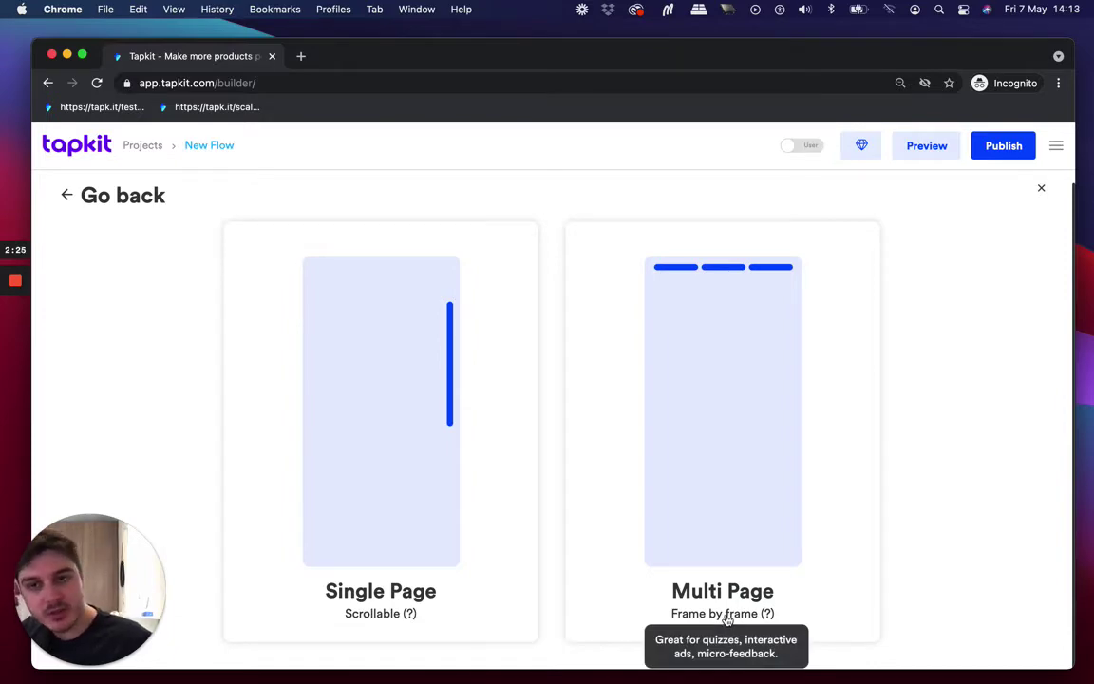
{"action": "left_click", "coordinate": [68, 195]}
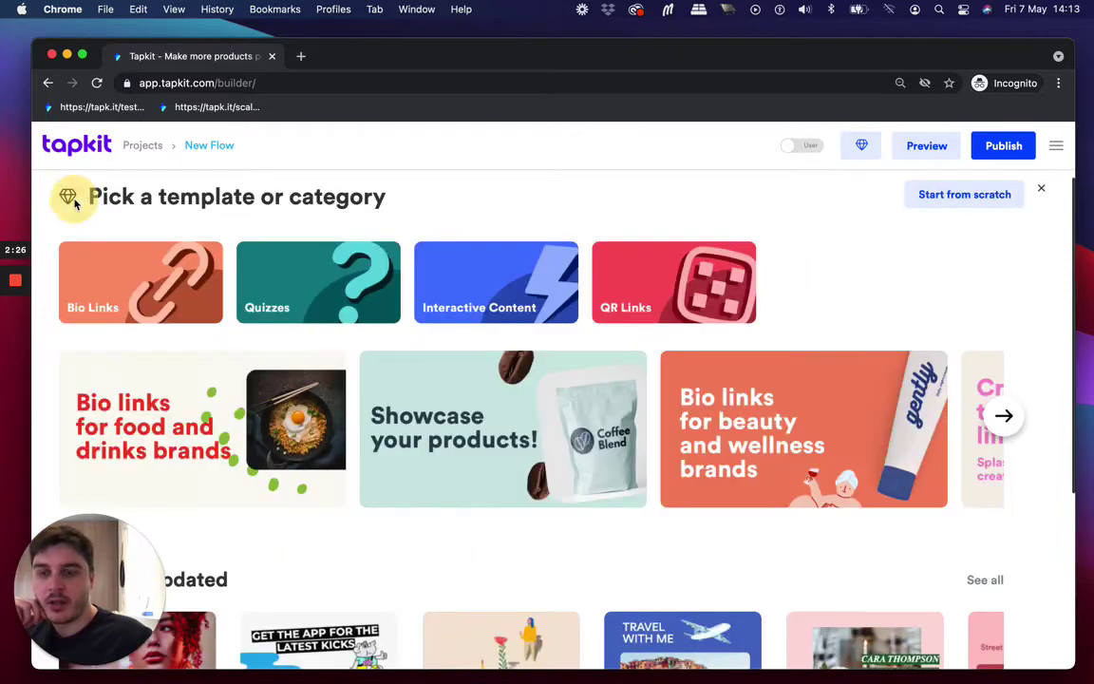
Create the project from the blue "Shop the Look" template among all freelancer Bio Links templates.
{"action": "left_click", "coordinate": [134, 257]}
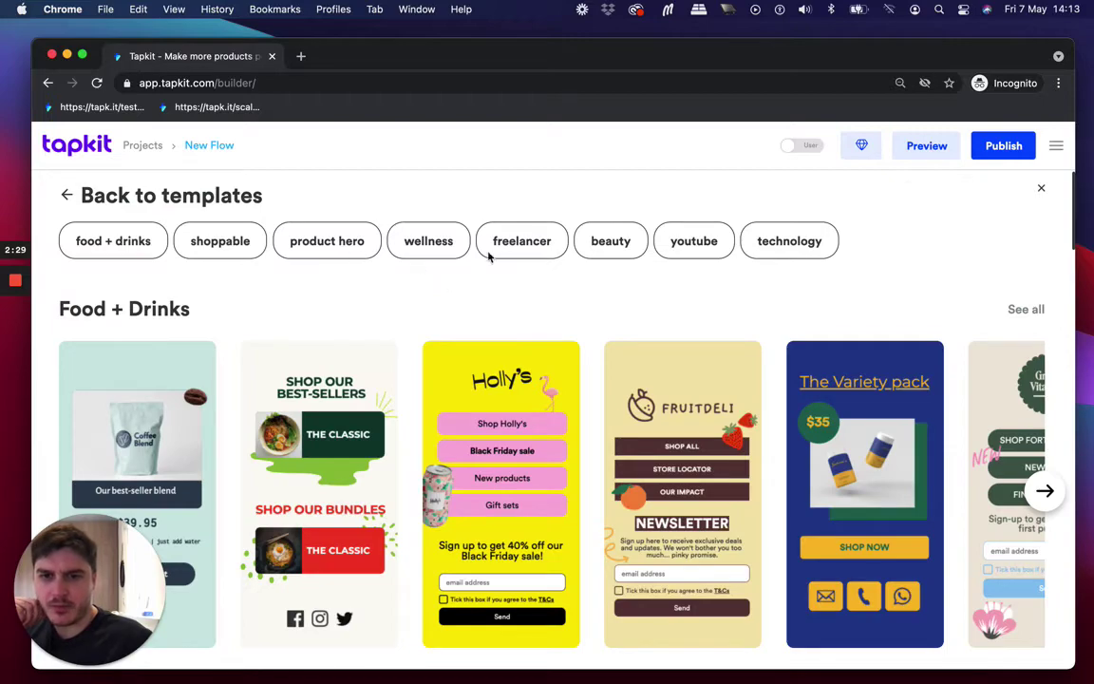
{"action": "left_click", "coordinate": [521, 242]}
{"action": "left_click", "coordinate": [1025, 309]}
{"action": "scroll", "coordinate": [535, 465], "scroll_direction": "down", "scroll_amount": 15}
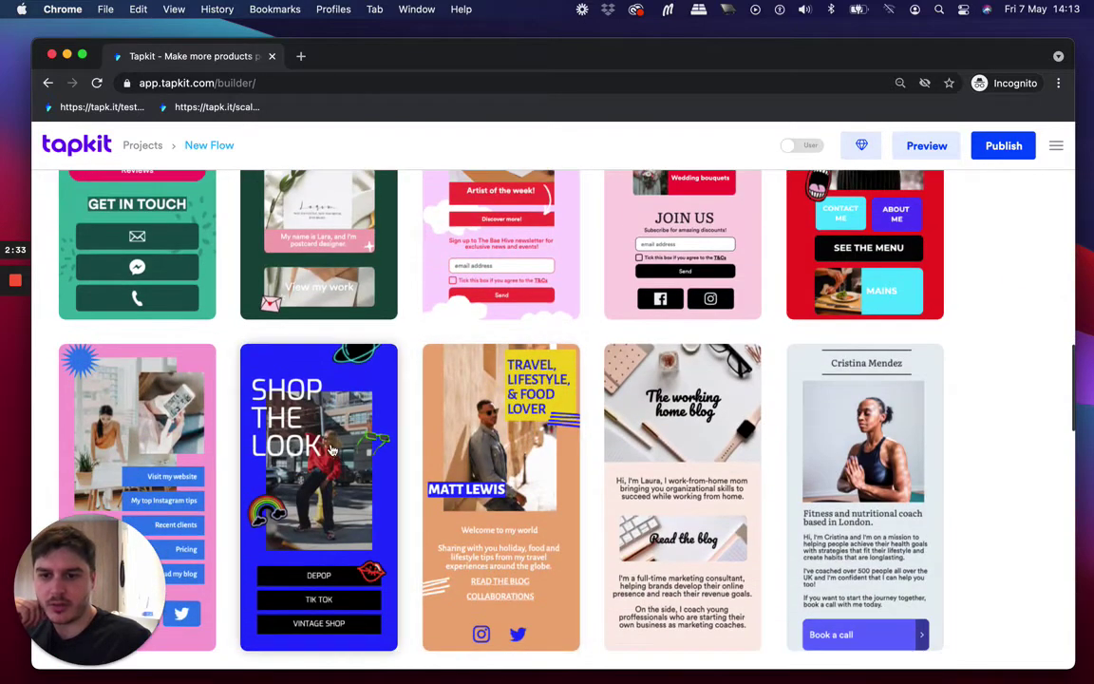
{"action": "left_click", "coordinate": [373, 457]}
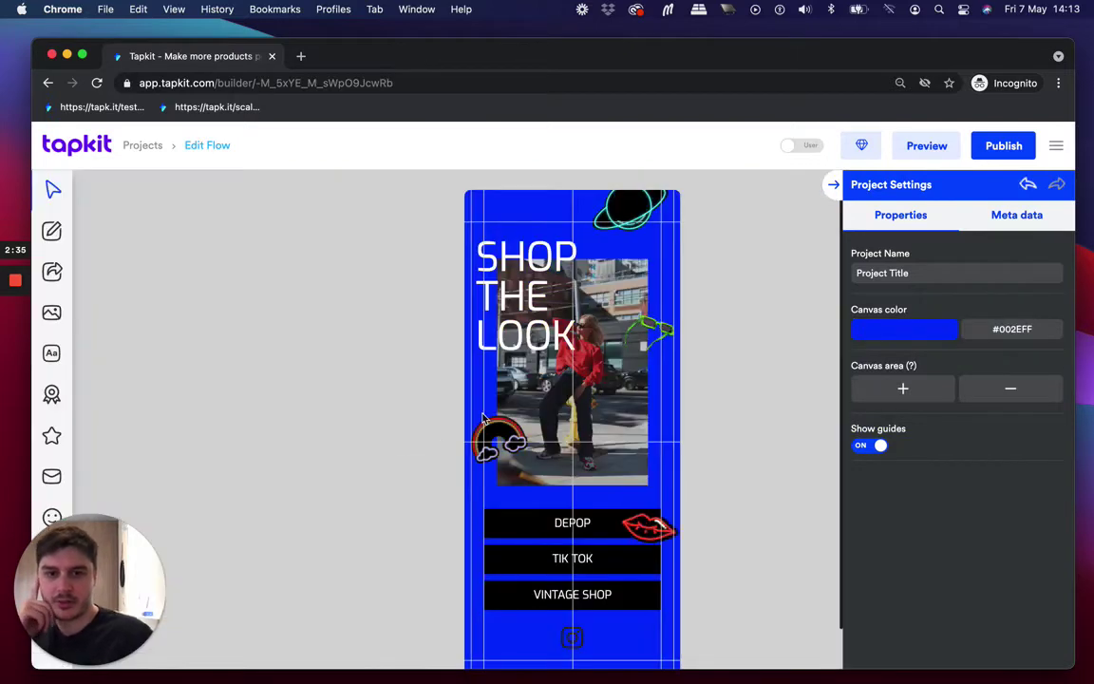
Set the canvas color to purple #8600E5 in the project settings.
{"action": "scroll", "coordinate": [577, 340], "scroll_direction": "down", "scroll_amount": 1}
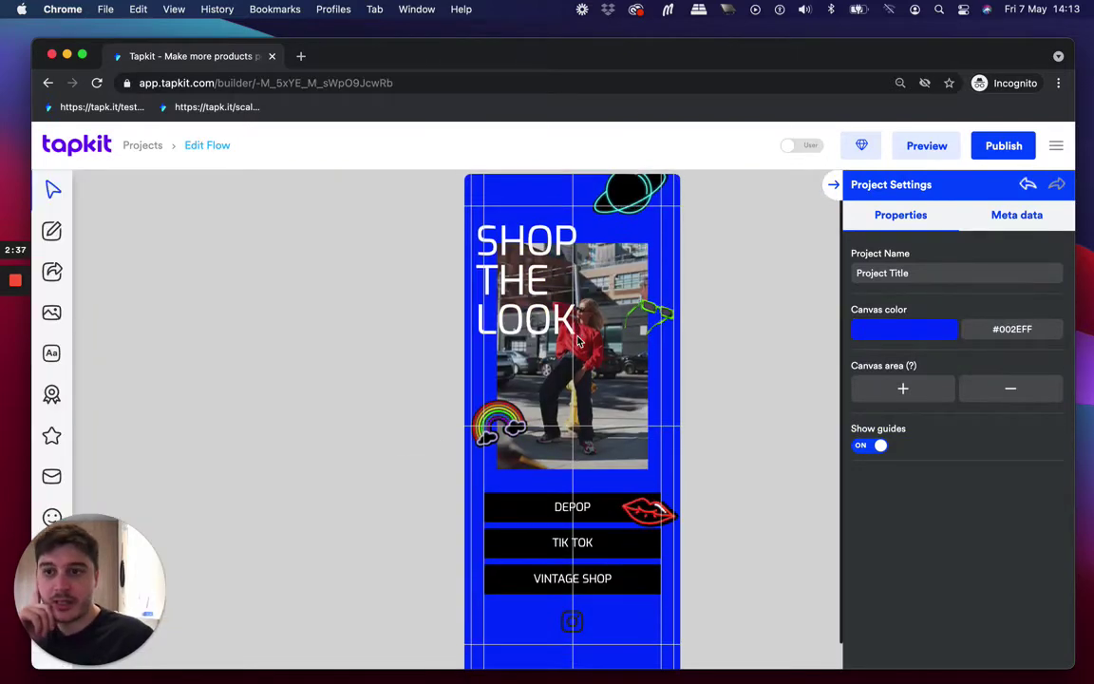
{"action": "scroll", "coordinate": [577, 340], "scroll_direction": "down", "scroll_amount": 2}
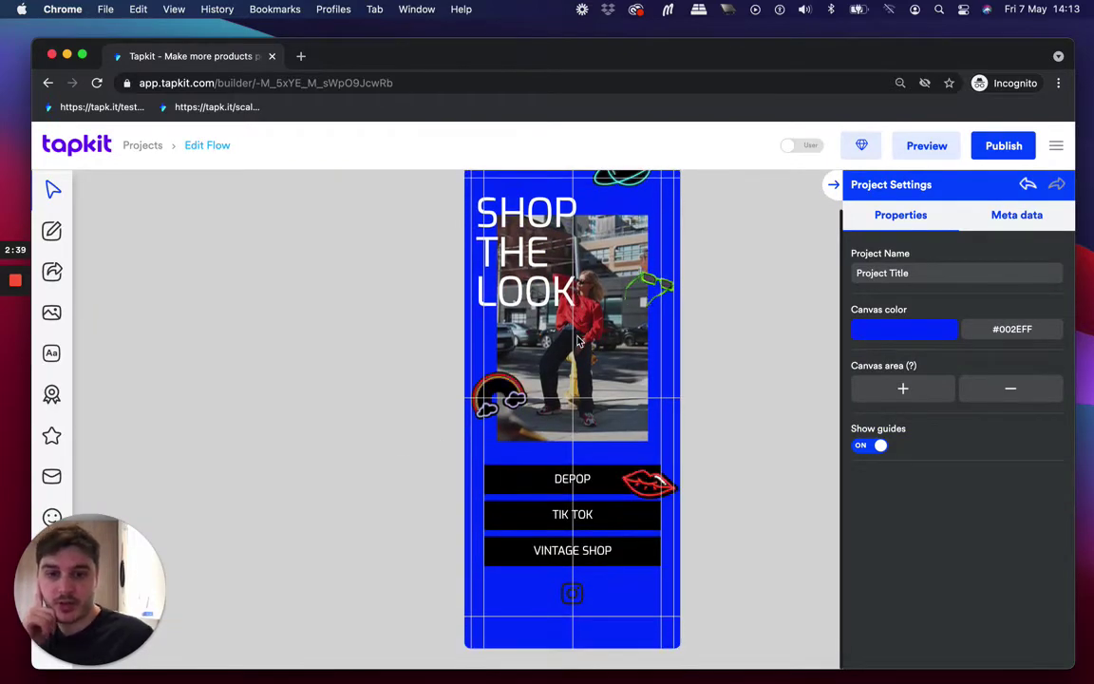
{"action": "scroll", "coordinate": [578, 339], "scroll_direction": "up", "scroll_amount": 2}
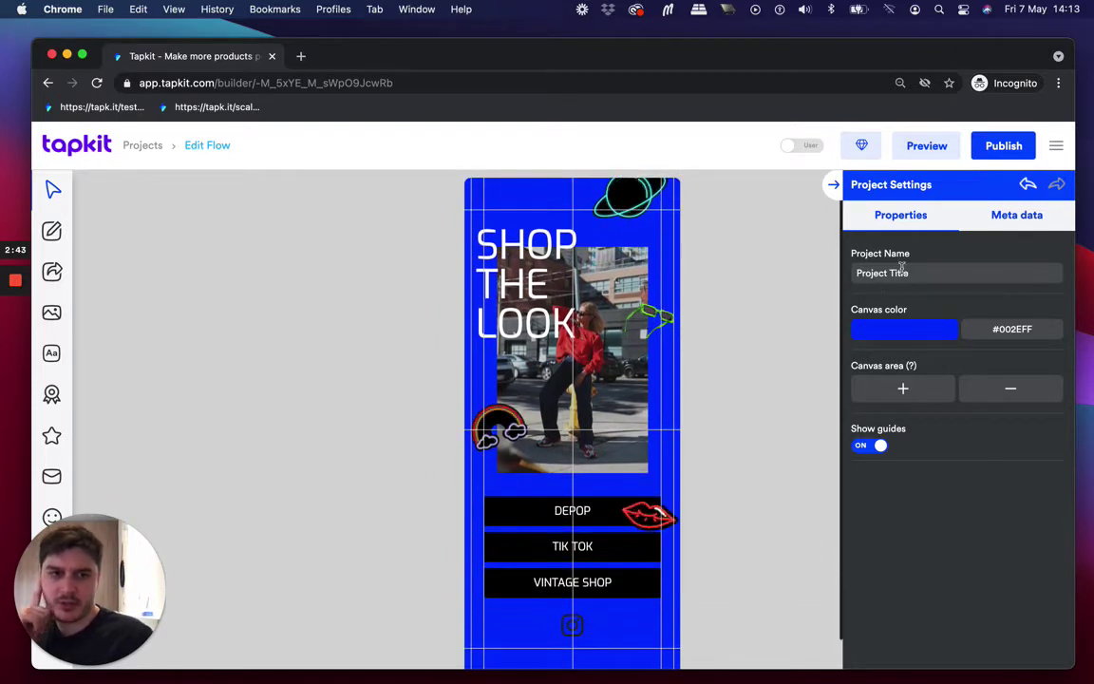
{"action": "triple_click", "coordinate": [869, 273]}
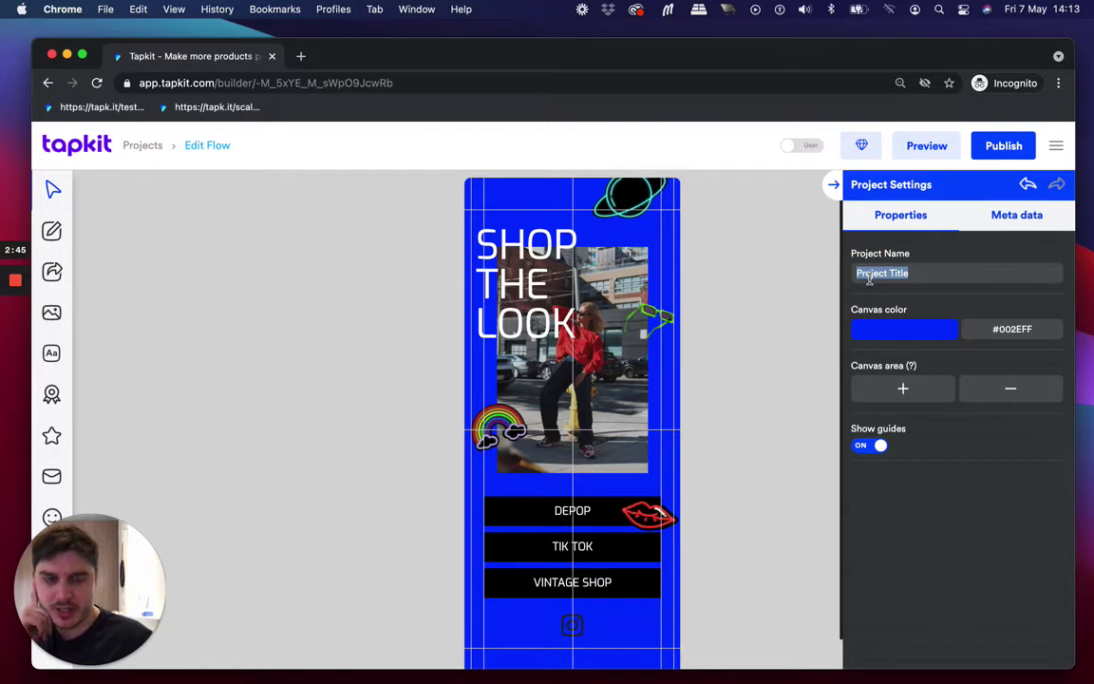
{"action": "left_click", "coordinate": [883, 330]}
{"action": "left_click_drag", "start_coordinate": [951, 364], "coordinate": [982, 351]}
{"action": "left_click", "coordinate": [972, 459]}
{"action": "left_click", "coordinate": [984, 371]}
{"action": "left_click", "coordinate": [1021, 342]}
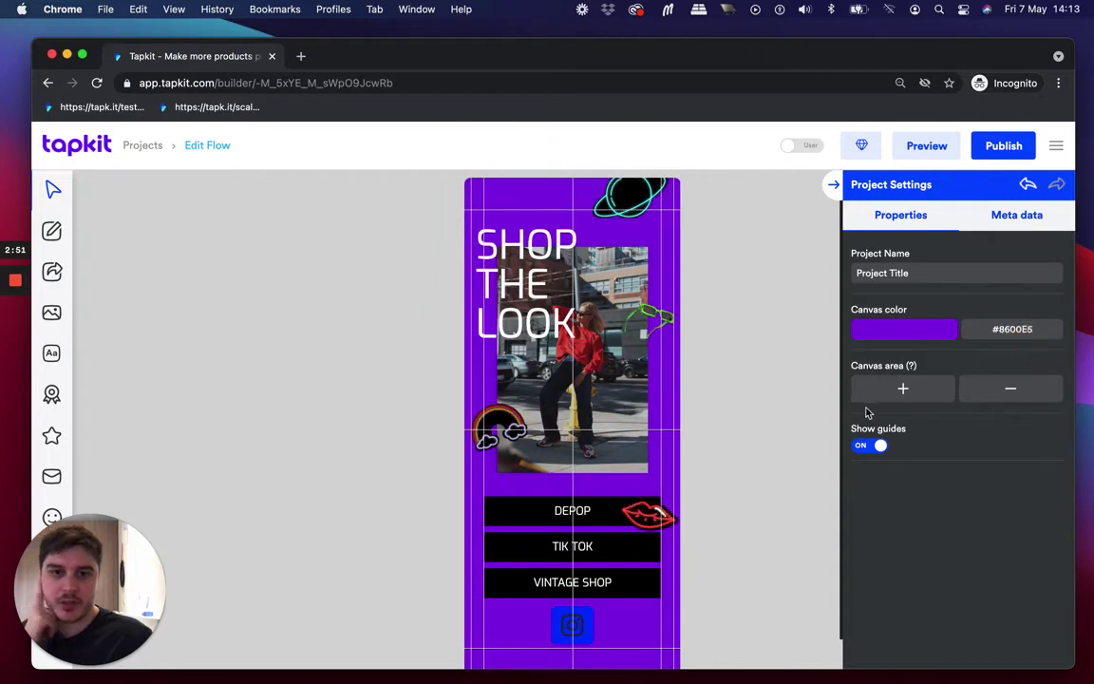
Extend the canvas area downward below the Instagram icon.
{"action": "scroll", "coordinate": [590, 511], "scroll_direction": "down", "scroll_amount": 1}
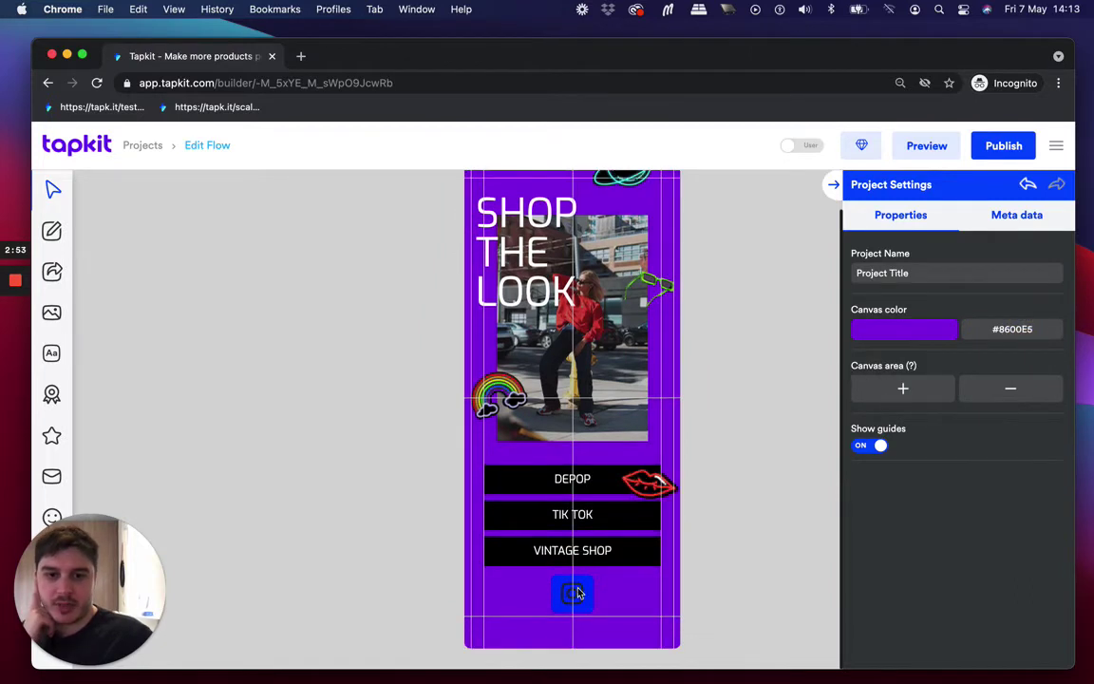
{"action": "left_click", "coordinate": [572, 604]}
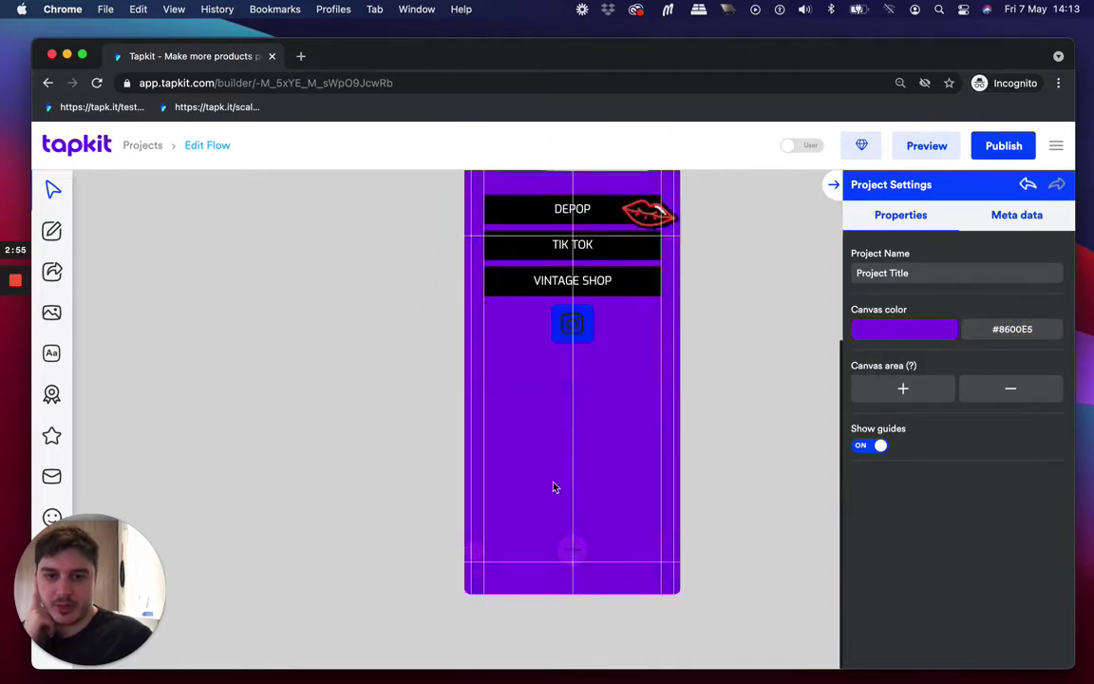
Remove the extra canvas area below the Instagram icon, trying out adding and removing area from the project settings.
{"action": "left_click", "coordinate": [474, 550]}
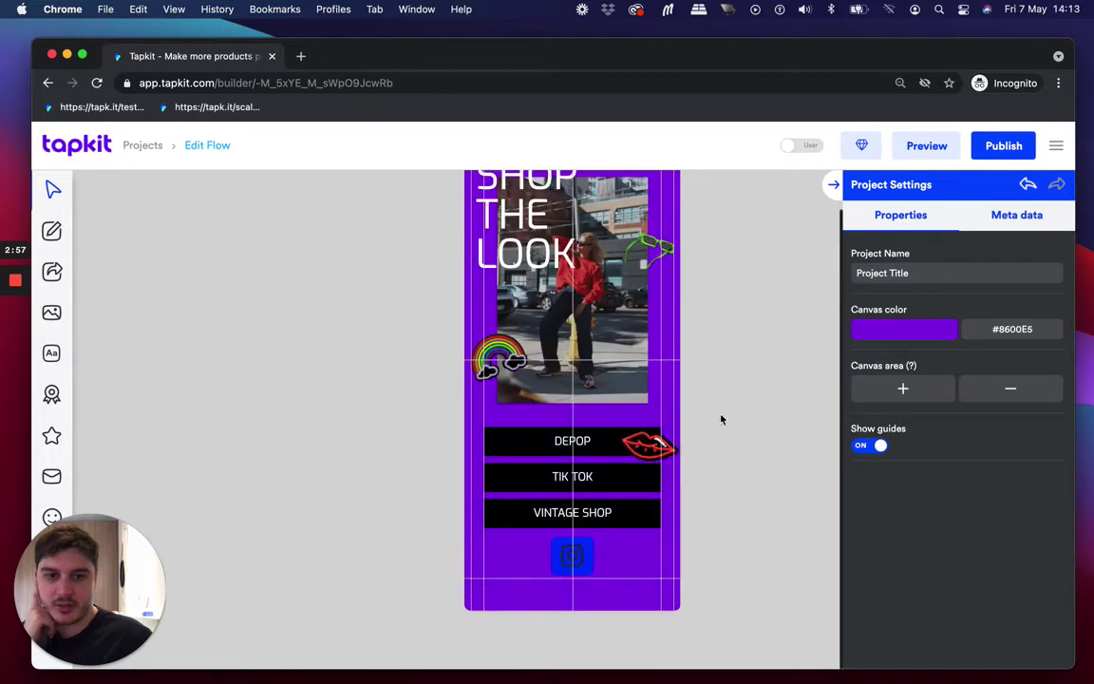
{"action": "left_click", "coordinate": [902, 389]}
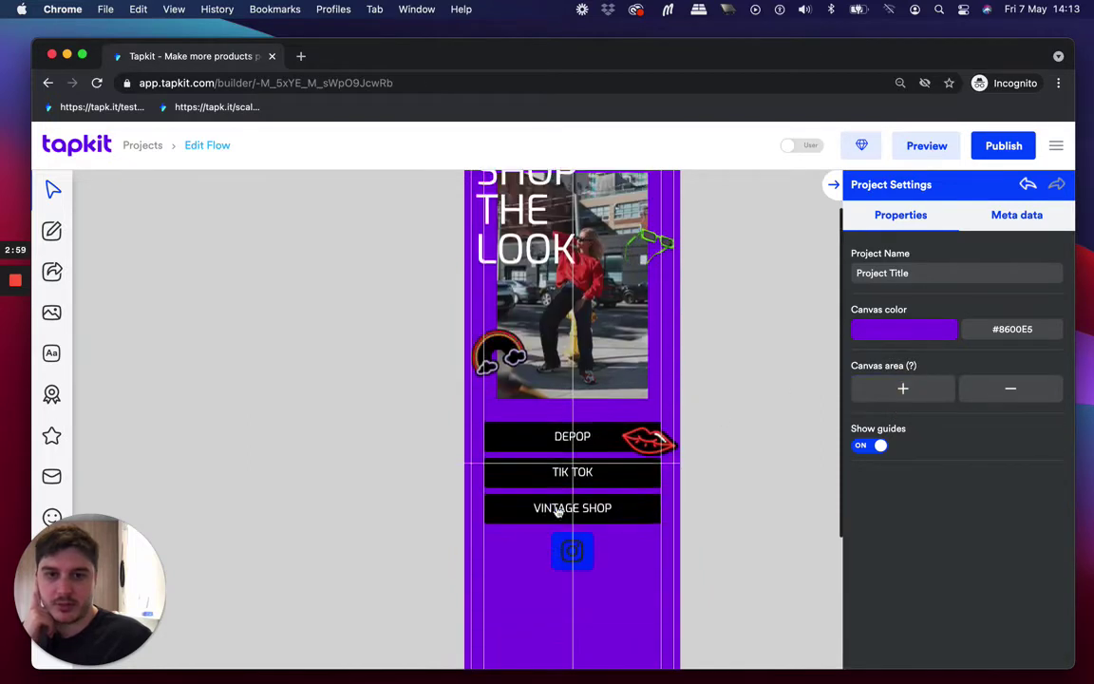
{"action": "scroll", "coordinate": [558, 512], "scroll_direction": "up", "scroll_amount": 5}
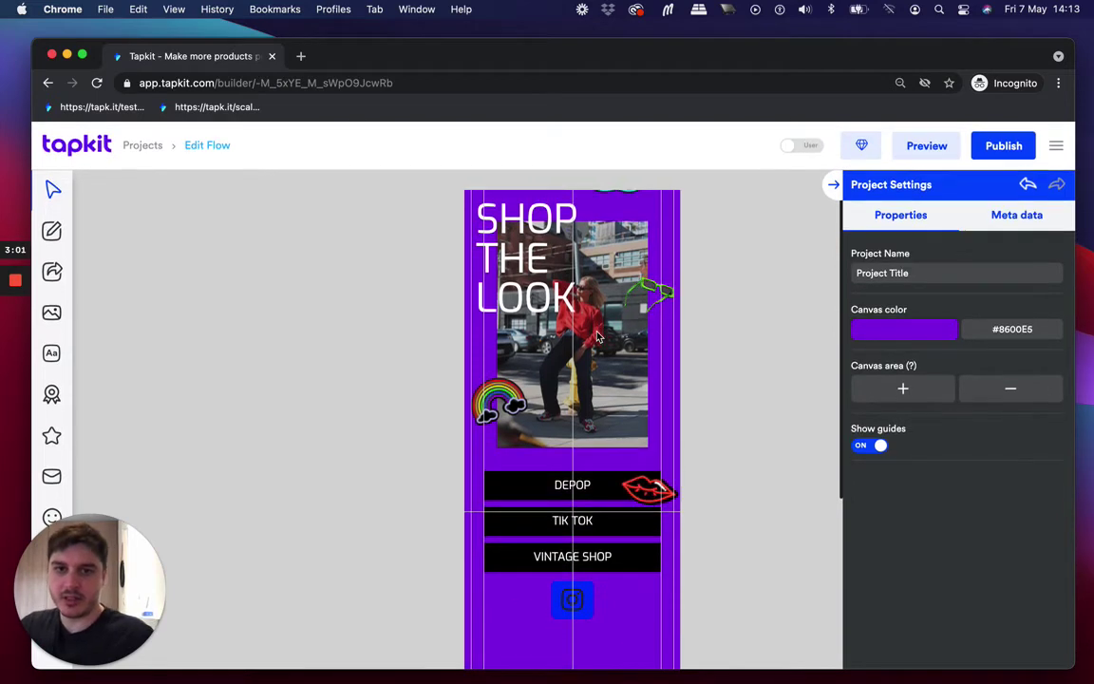
{"action": "scroll", "coordinate": [597, 335], "scroll_direction": "down", "scroll_amount": 5}
{"action": "scroll", "coordinate": [596, 331], "scroll_direction": "up", "scroll_amount": 5}
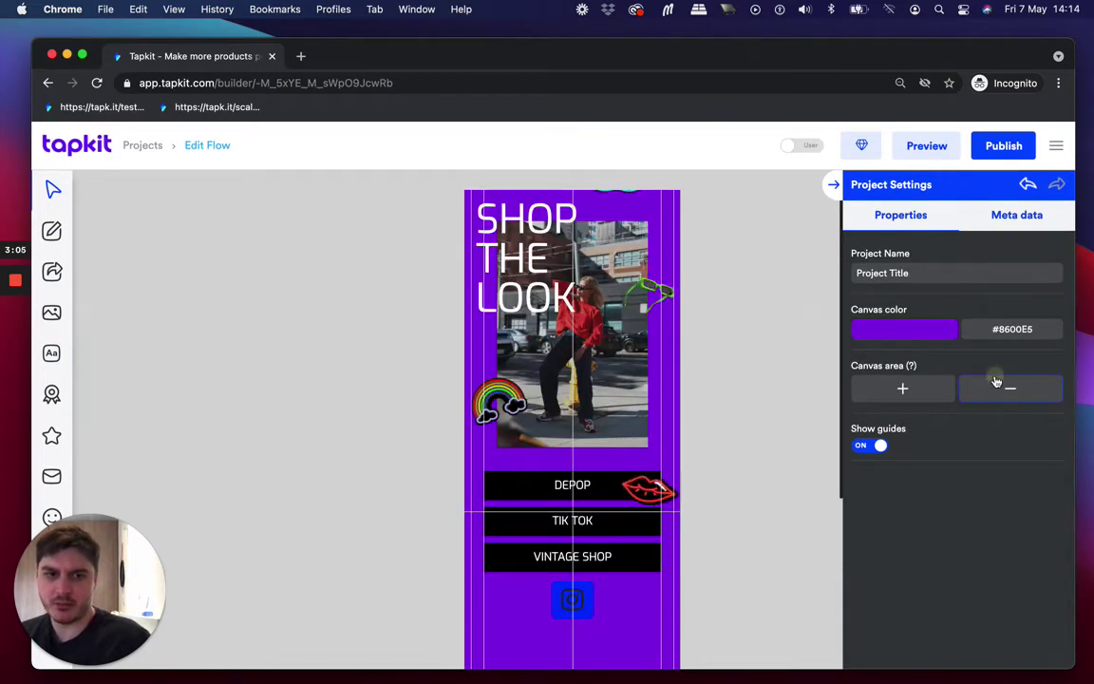
{"action": "scroll", "coordinate": [487, 338], "scroll_direction": "down", "scroll_amount": 1}
{"action": "scroll", "coordinate": [543, 380], "scroll_direction": "up", "scroll_amount": 1}
{"action": "scroll", "coordinate": [543, 380], "scroll_direction": "down", "scroll_amount": 2}
{"action": "scroll", "coordinate": [543, 379], "scroll_direction": "up", "scroll_amount": 1}
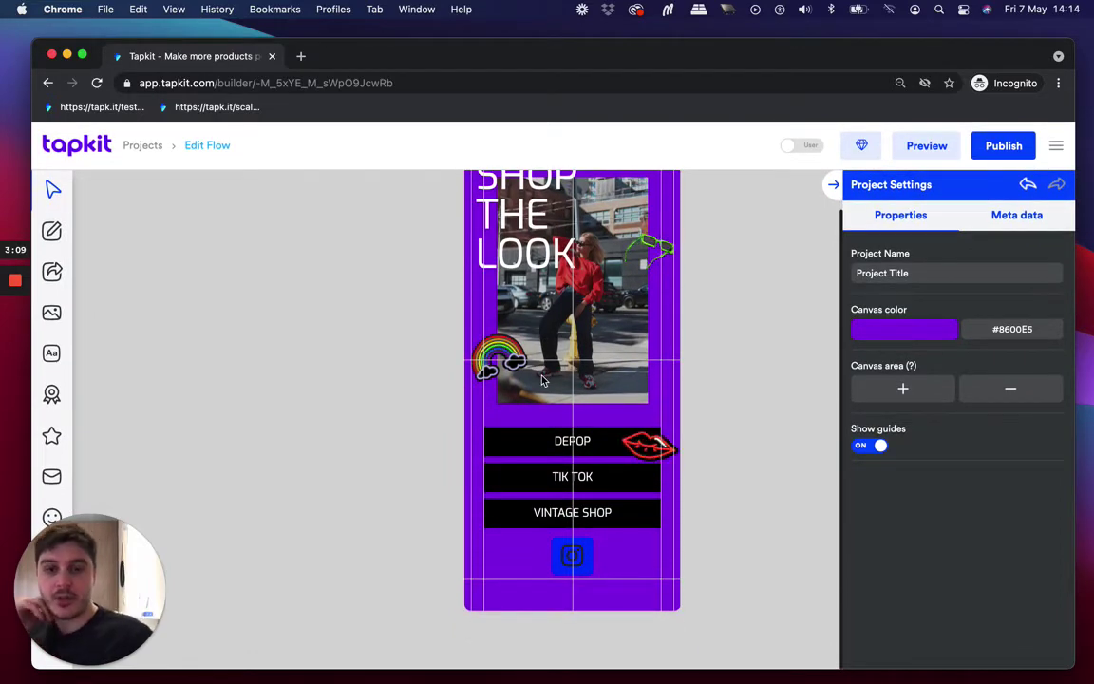
{"action": "scroll", "coordinate": [484, 302], "scroll_direction": "up", "scroll_amount": 1}
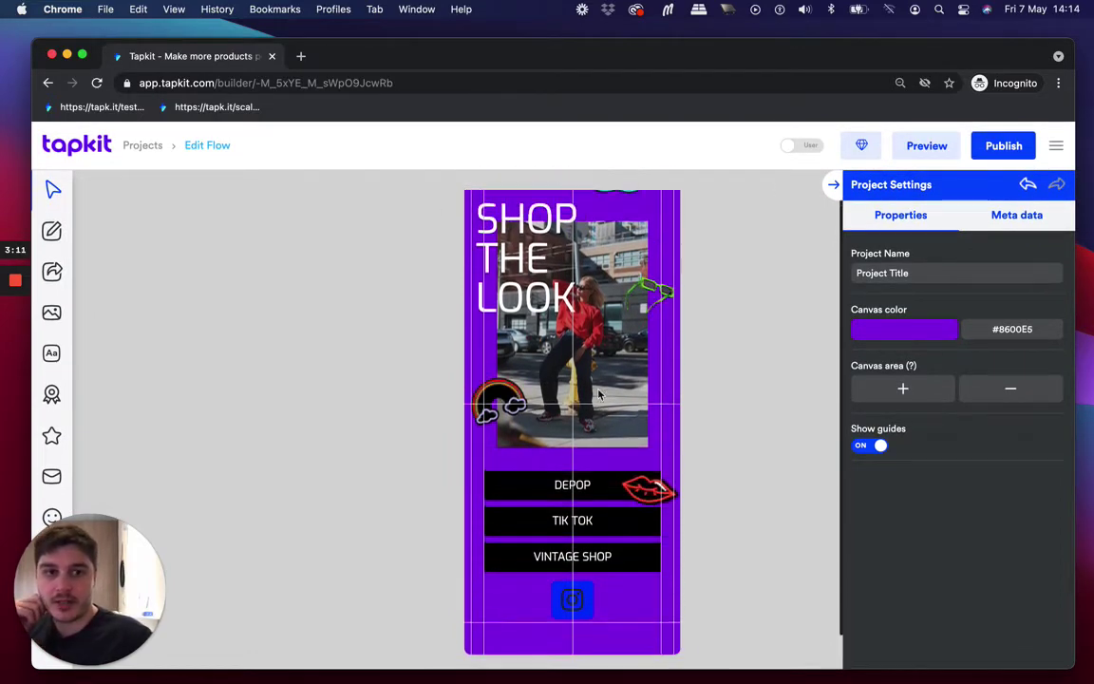
{"action": "scroll", "coordinate": [483, 302], "scroll_direction": "down", "scroll_amount": 1}
{"action": "scroll", "coordinate": [483, 302], "scroll_direction": "up", "scroll_amount": 1}
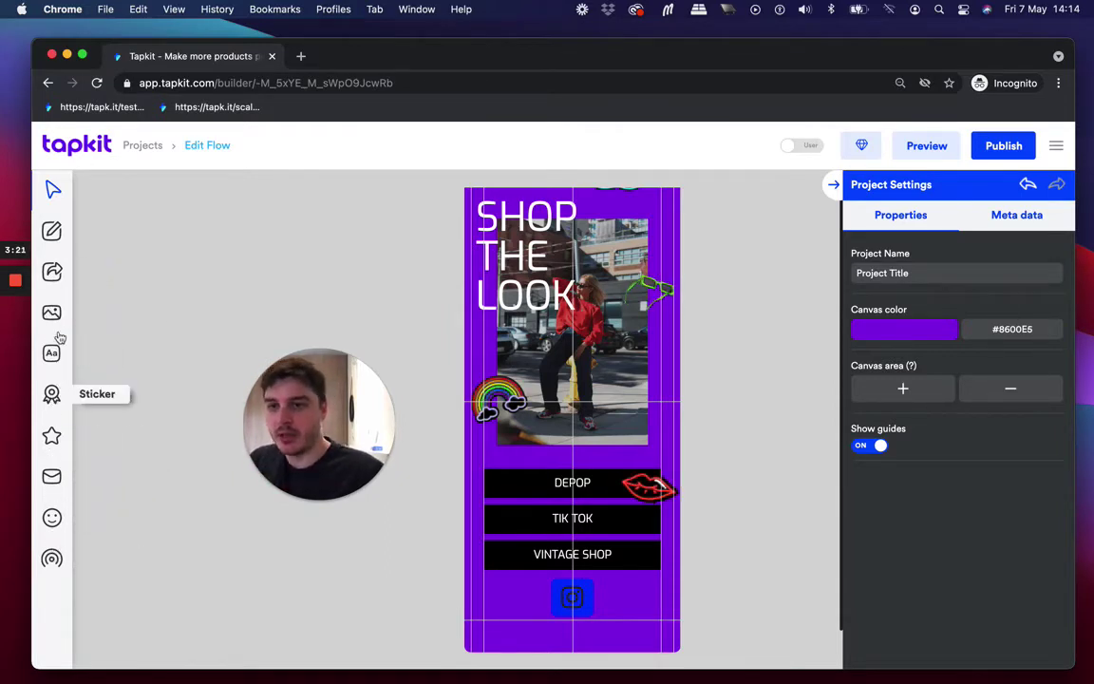
Examine the available card types, from social follows and contact cards to image, YouTube link and grid cards.
{"action": "left_click", "coordinate": [52, 233]}
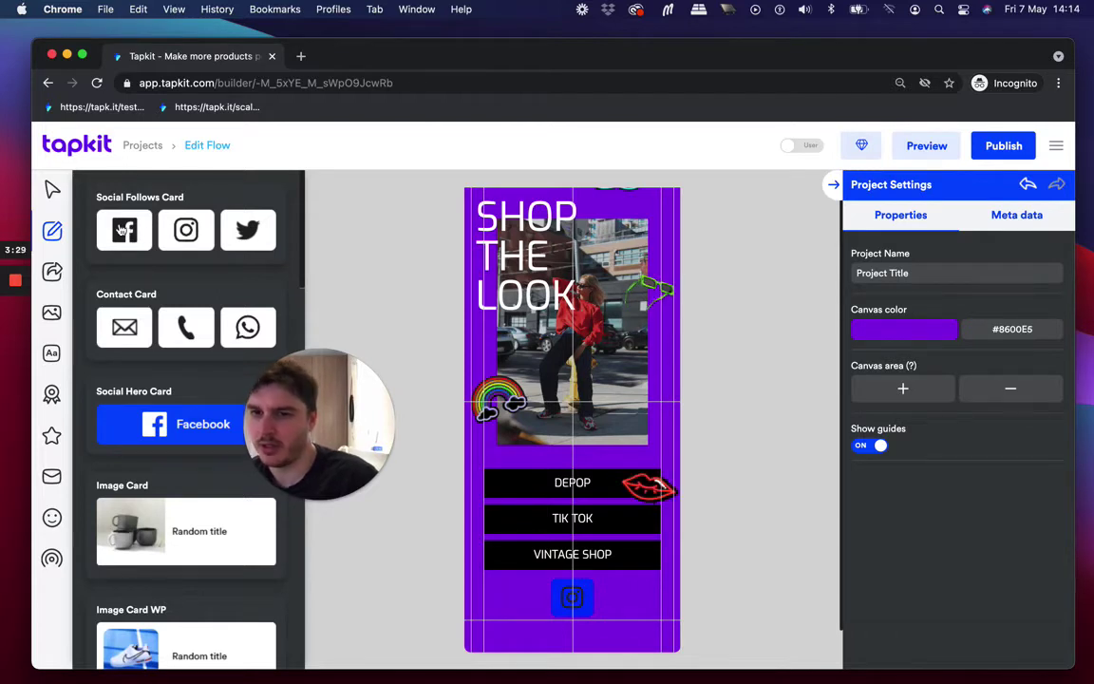
{"action": "scroll", "coordinate": [121, 230], "scroll_direction": "down", "scroll_amount": 2}
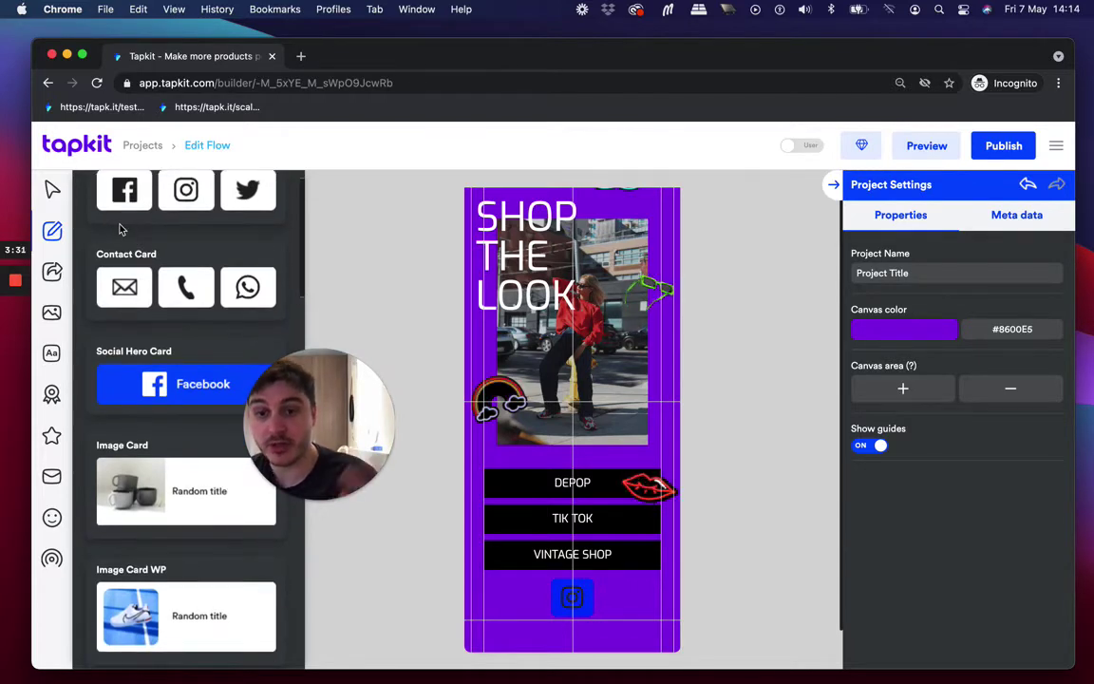
{"action": "scroll", "coordinate": [121, 230], "scroll_direction": "down", "scroll_amount": 2}
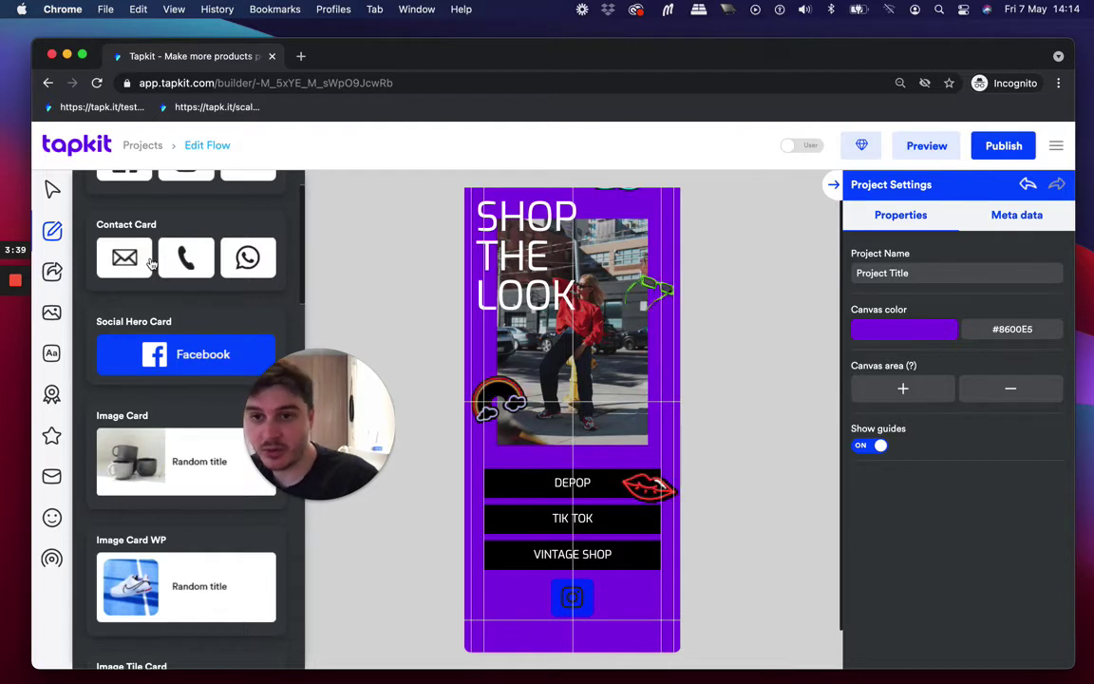
{"action": "scroll", "coordinate": [158, 269], "scroll_direction": "down", "scroll_amount": 4}
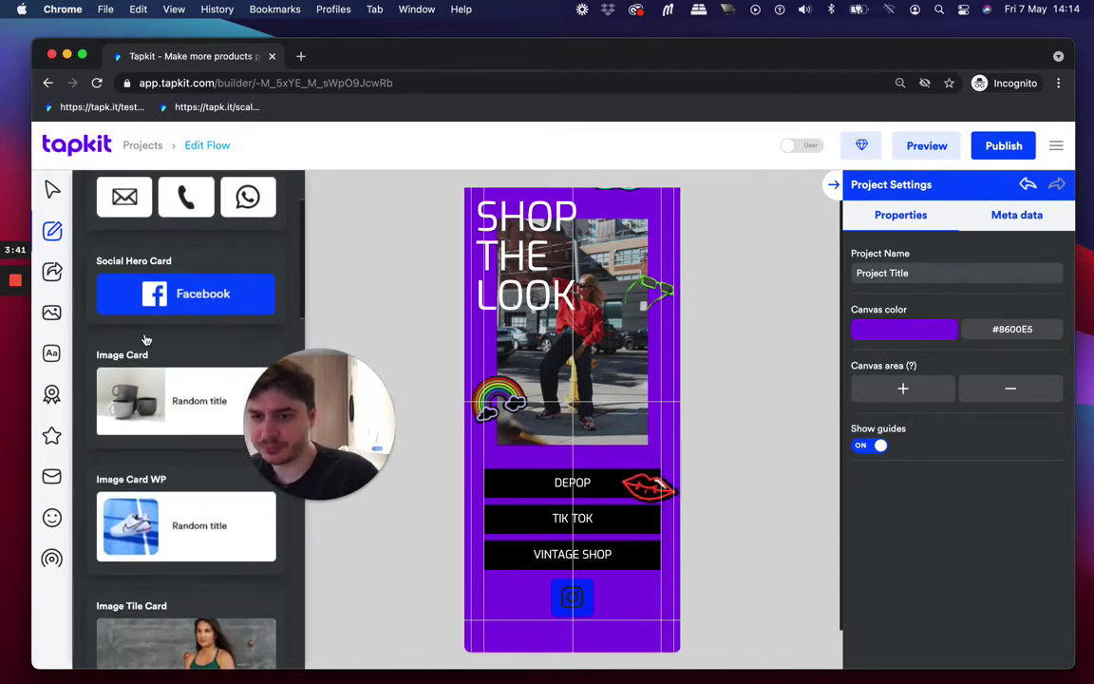
{"action": "scroll", "coordinate": [154, 290], "scroll_direction": "down", "scroll_amount": 2}
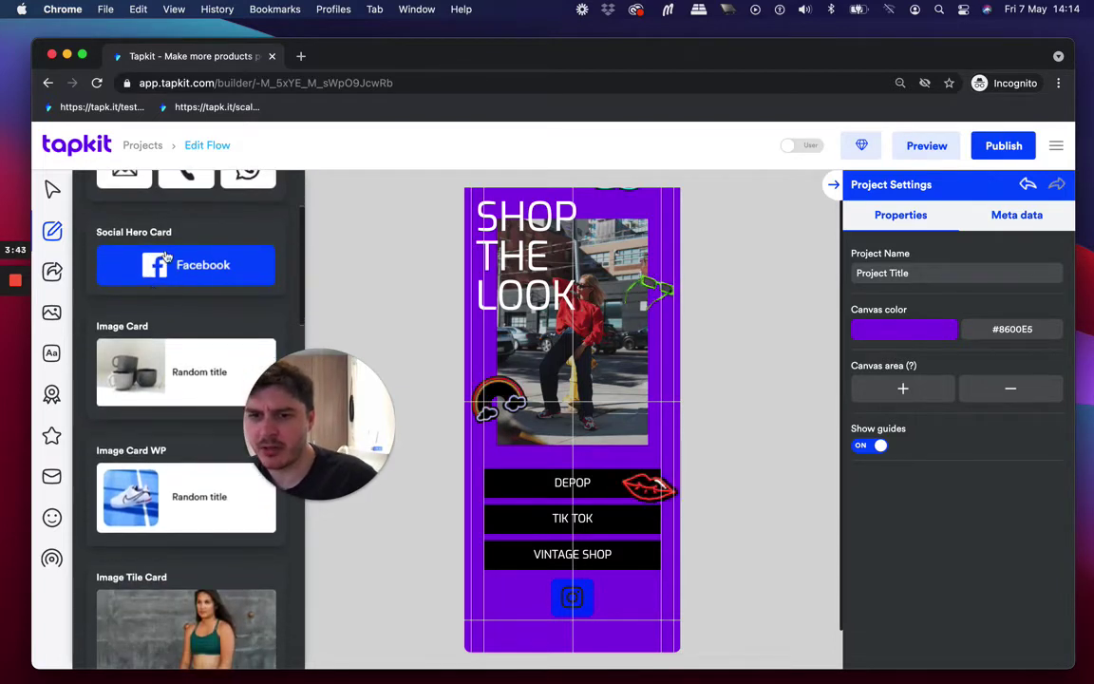
{"action": "scroll", "coordinate": [147, 287], "scroll_direction": "down", "scroll_amount": 5}
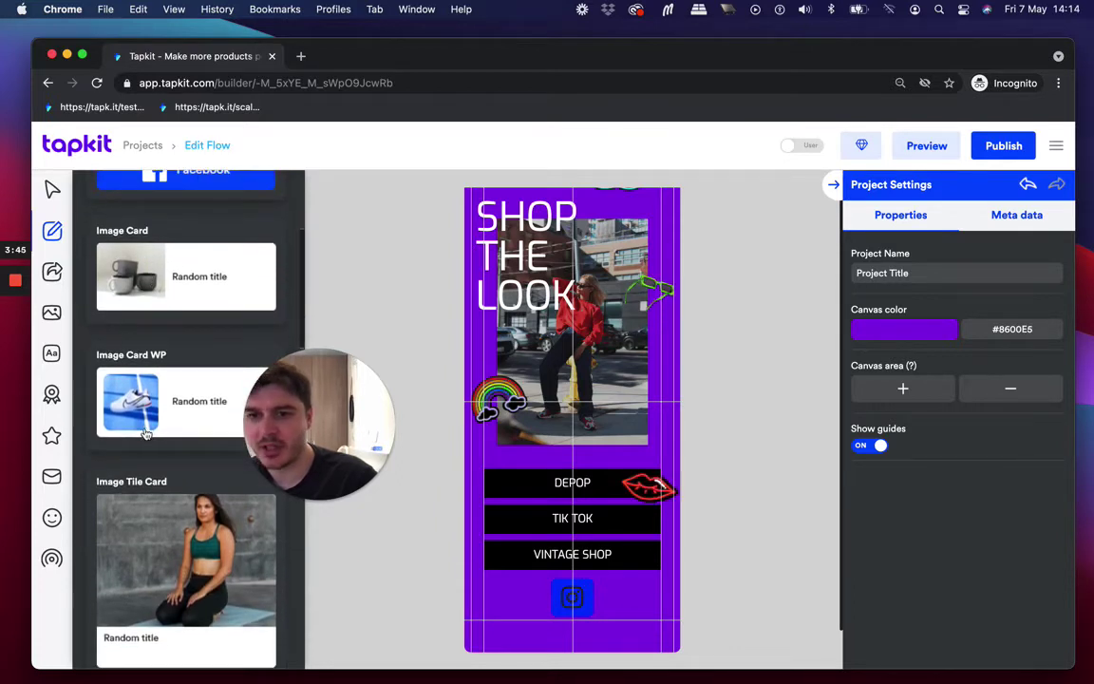
{"action": "scroll", "coordinate": [145, 434], "scroll_direction": "down", "scroll_amount": 12}
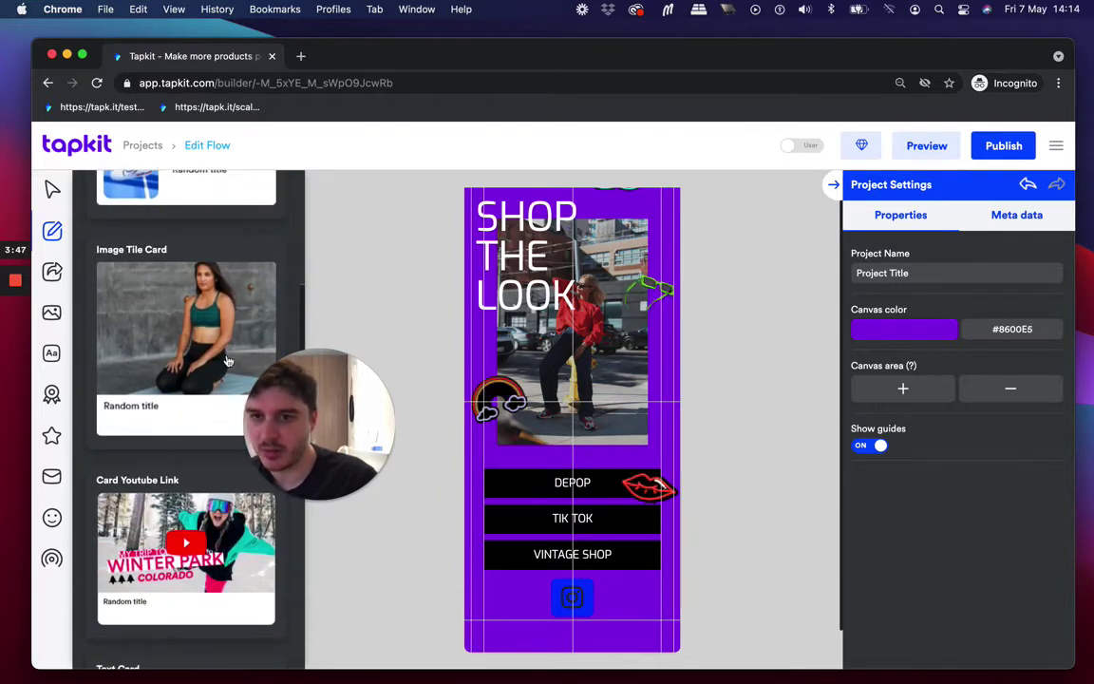
{"action": "scroll", "coordinate": [200, 347], "scroll_direction": "down", "scroll_amount": 13}
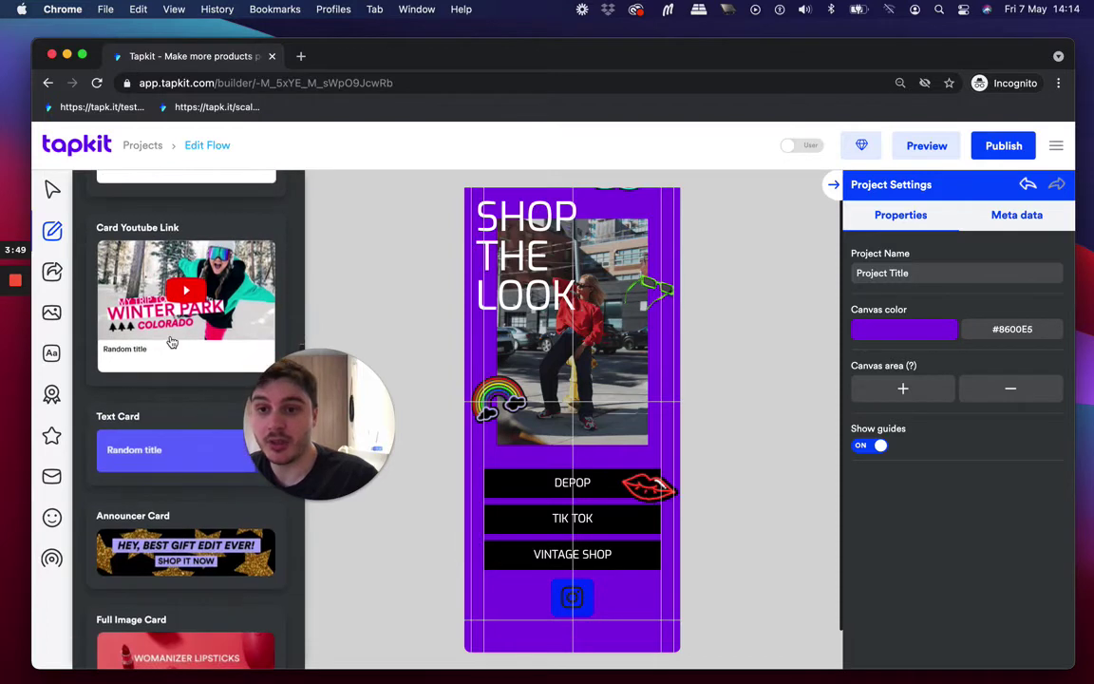
{"action": "scroll", "coordinate": [172, 341], "scroll_direction": "down", "scroll_amount": 14}
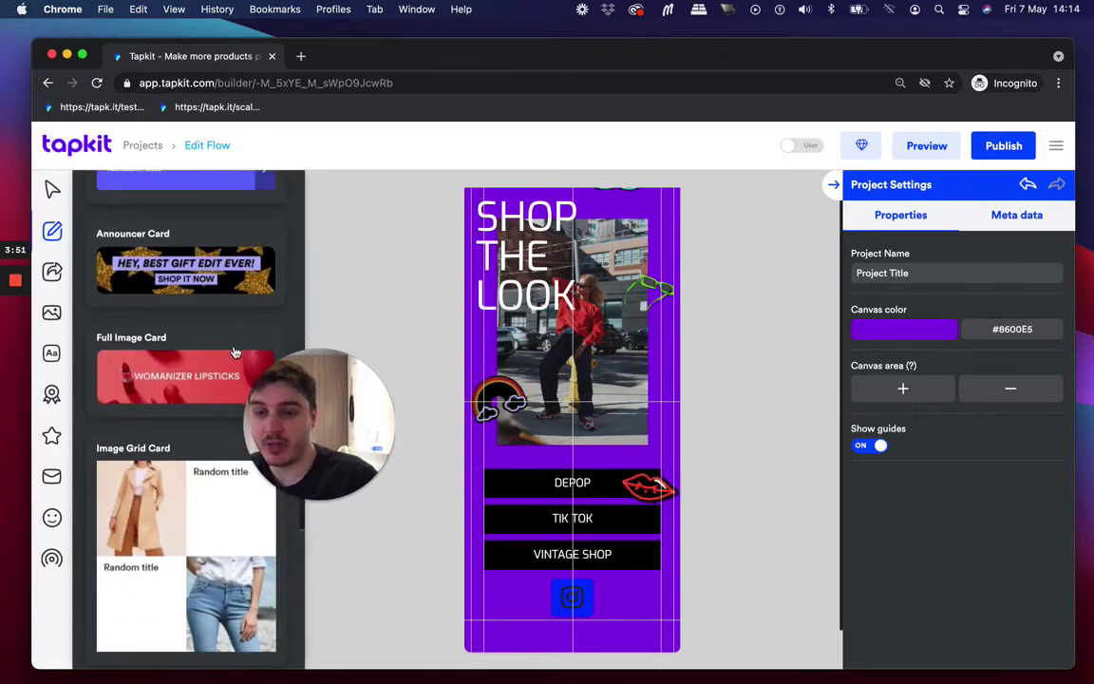
{"action": "scroll", "coordinate": [149, 296], "scroll_direction": "down", "scroll_amount": 12}
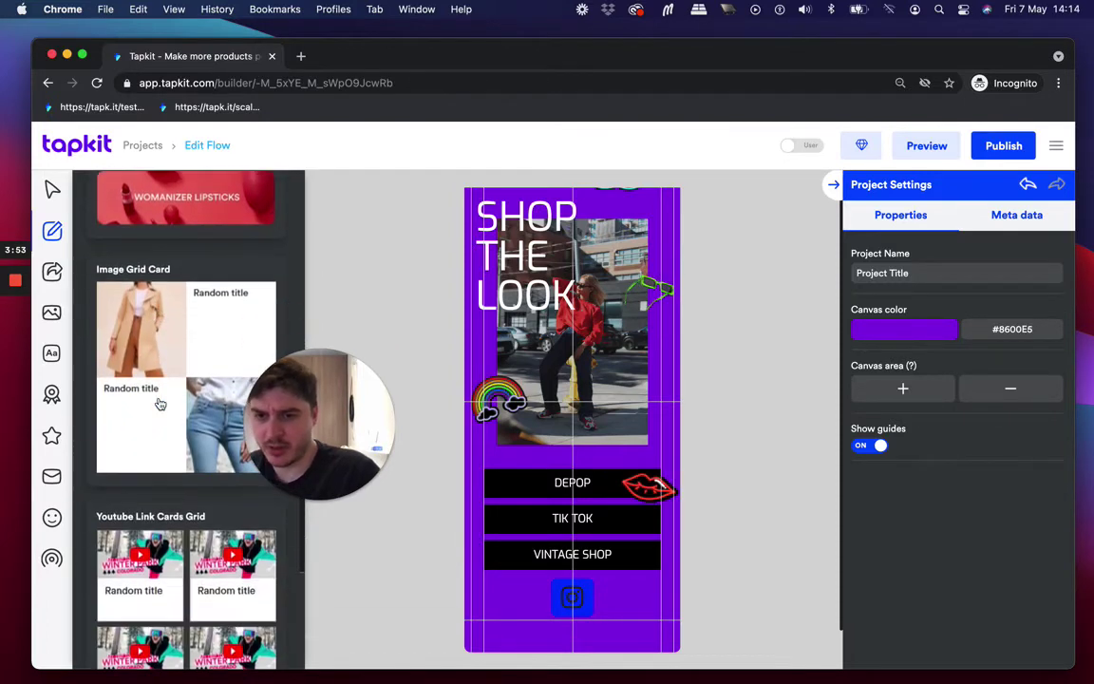
{"action": "scroll", "coordinate": [160, 403], "scroll_direction": "down", "scroll_amount": 20}
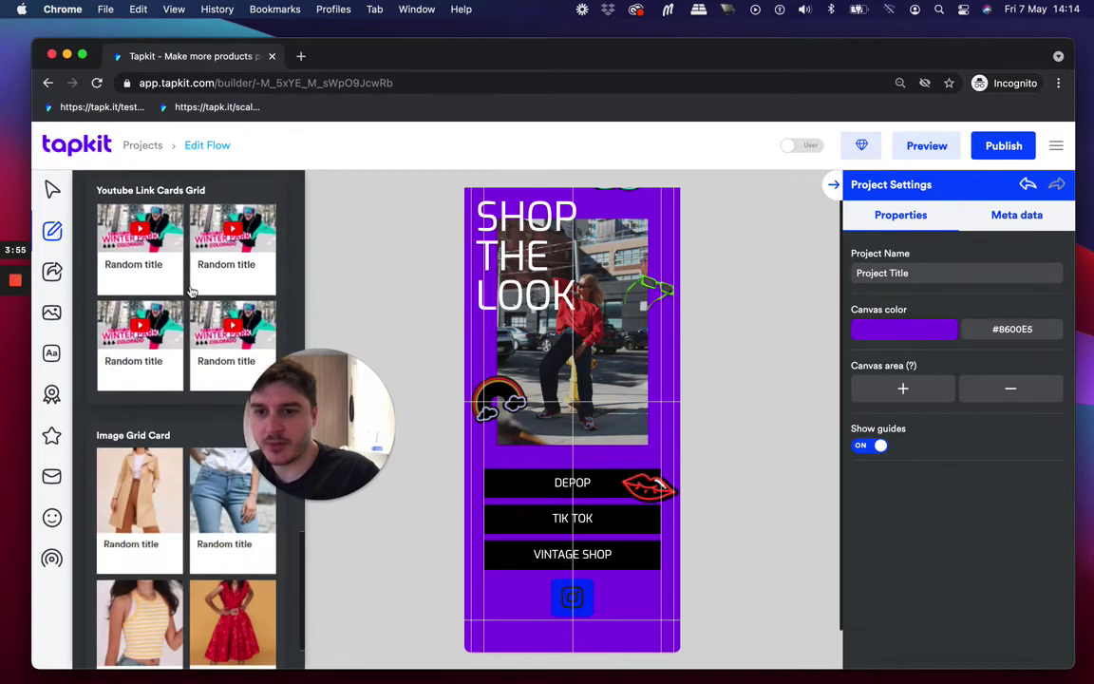
{"action": "scroll", "coordinate": [191, 291], "scroll_direction": "up", "scroll_amount": 20}
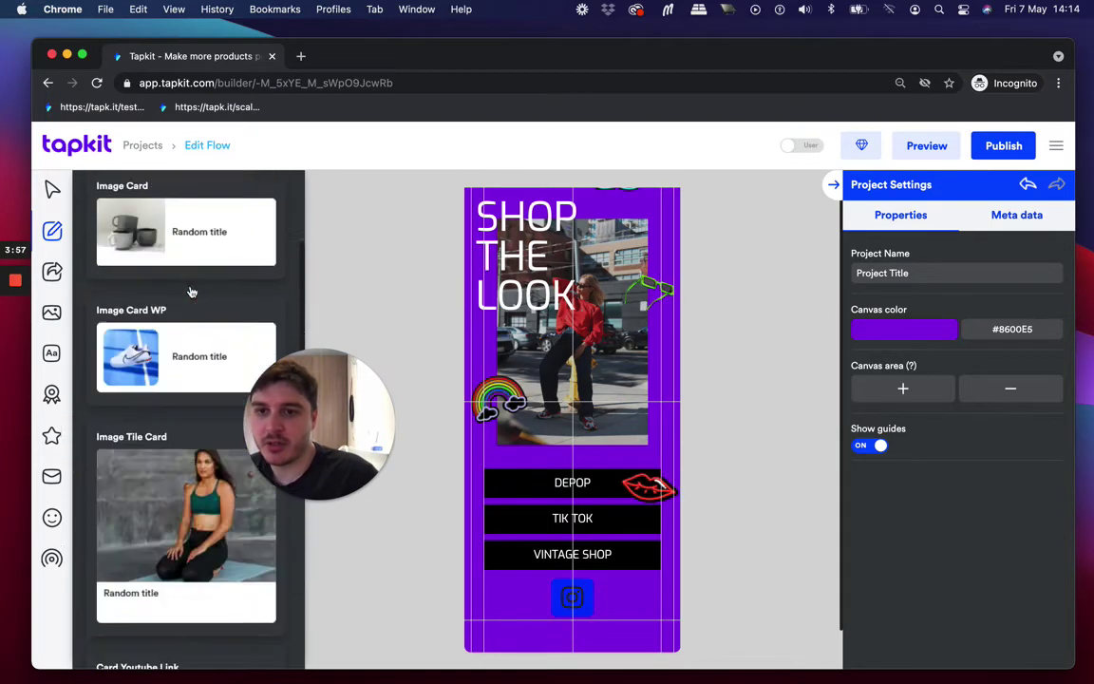
Add an Image Card to the page over the lower part of the outfit photo.
{"action": "scroll", "coordinate": [191, 291], "scroll_direction": "down", "scroll_amount": 7}
{"action": "left_click_drag", "start_coordinate": [152, 323], "coordinate": [551, 392]}
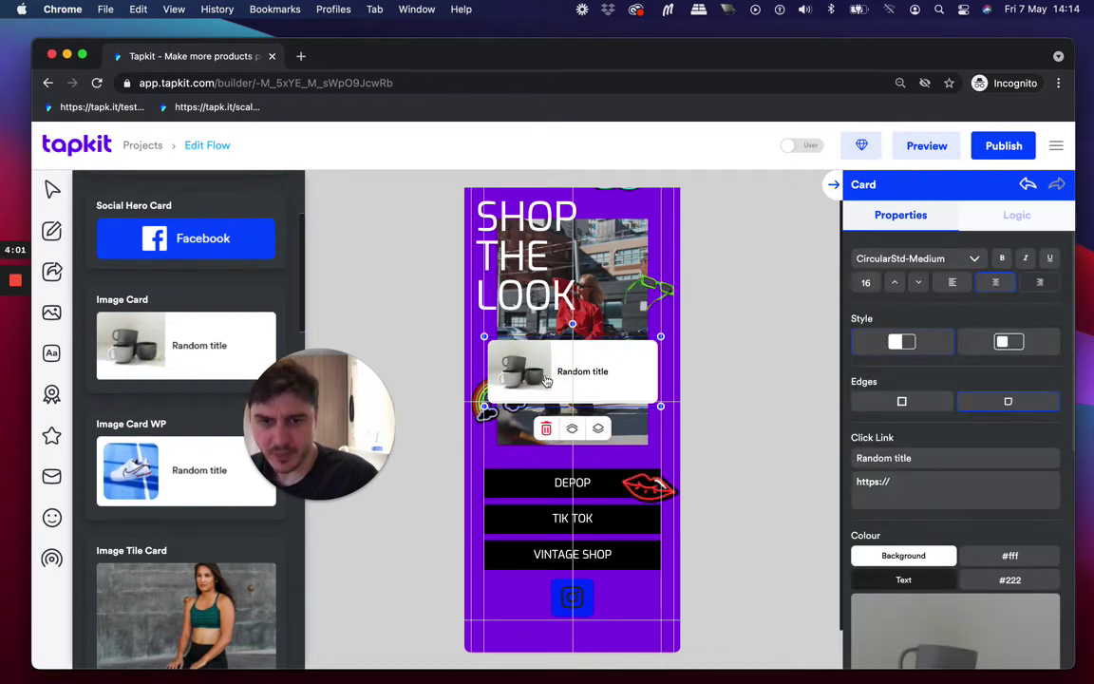
{"action": "scroll", "coordinate": [546, 378], "scroll_direction": "down", "scroll_amount": 2}
{"action": "left_click_drag", "start_coordinate": [560, 344], "coordinate": [500, 363]}
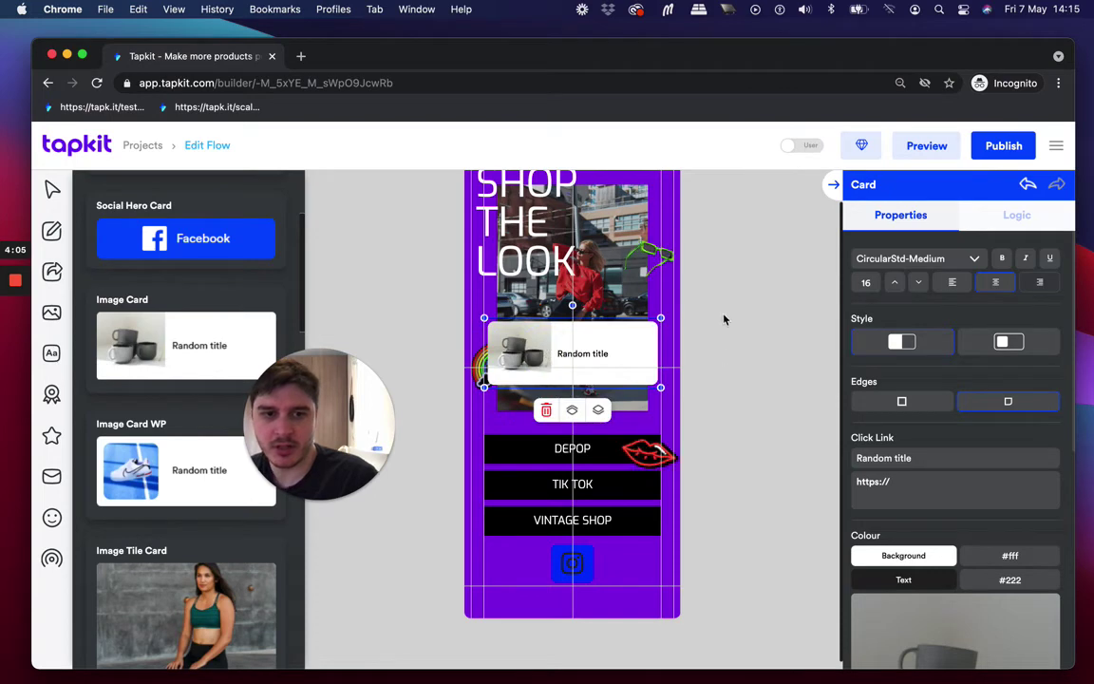
Turn off the canvas guides and extend the canvas area below the Instagram icon.
{"action": "left_click", "coordinate": [666, 297]}
{"action": "left_click", "coordinate": [879, 454]}
{"action": "scroll", "coordinate": [596, 362], "scroll_direction": "down", "scroll_amount": 1}
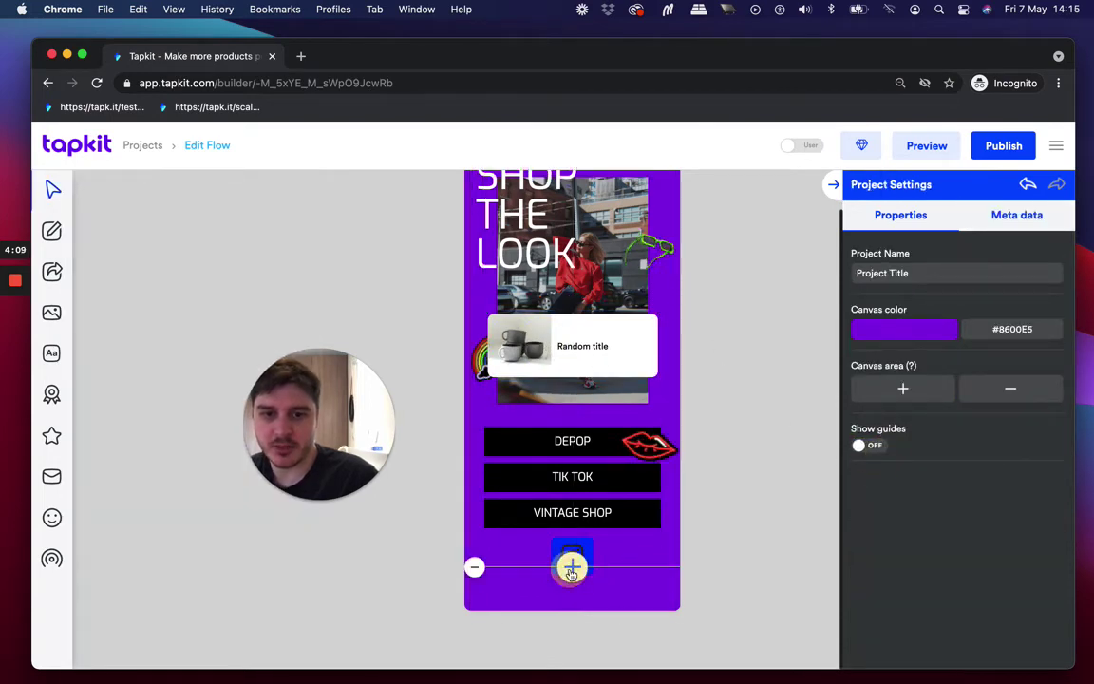
{"action": "scroll", "coordinate": [586, 346], "scroll_direction": "down", "scroll_amount": 5}
{"action": "scroll", "coordinate": [586, 304], "scroll_direction": "up", "scroll_amount": 3}
Move the image card into the empty area just below the Instagram icon.
{"action": "left_click", "coordinate": [586, 266]}
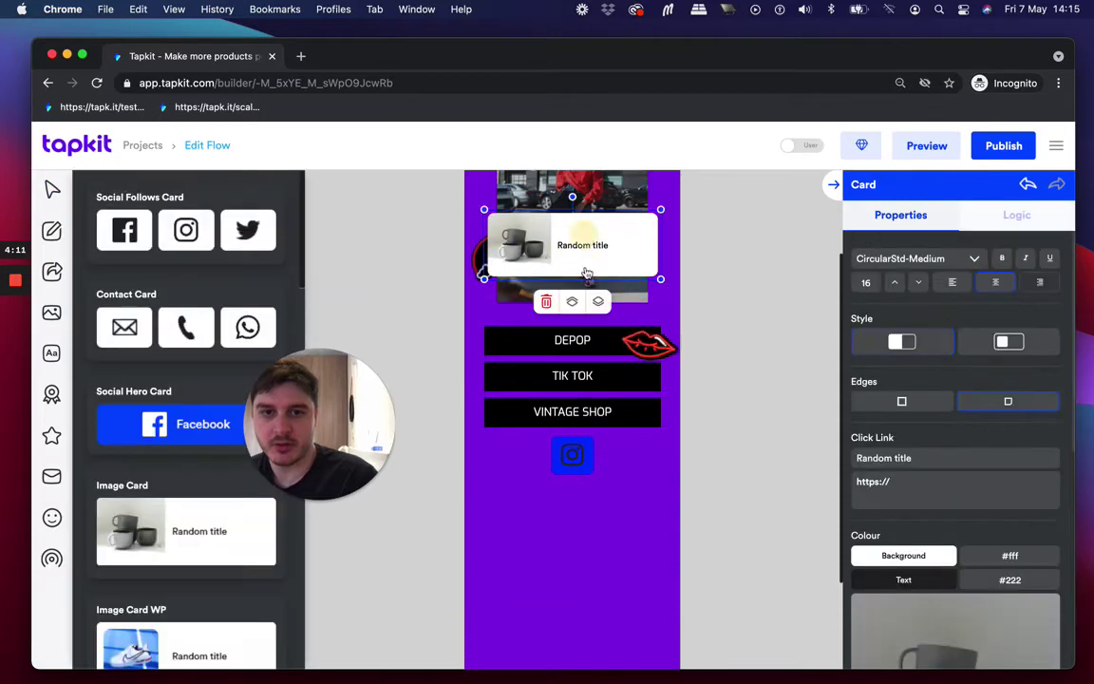
{"action": "left_click_drag", "start_coordinate": [588, 264], "coordinate": [587, 547]}
{"action": "scroll", "coordinate": [588, 547], "scroll_direction": "down", "scroll_amount": 3}
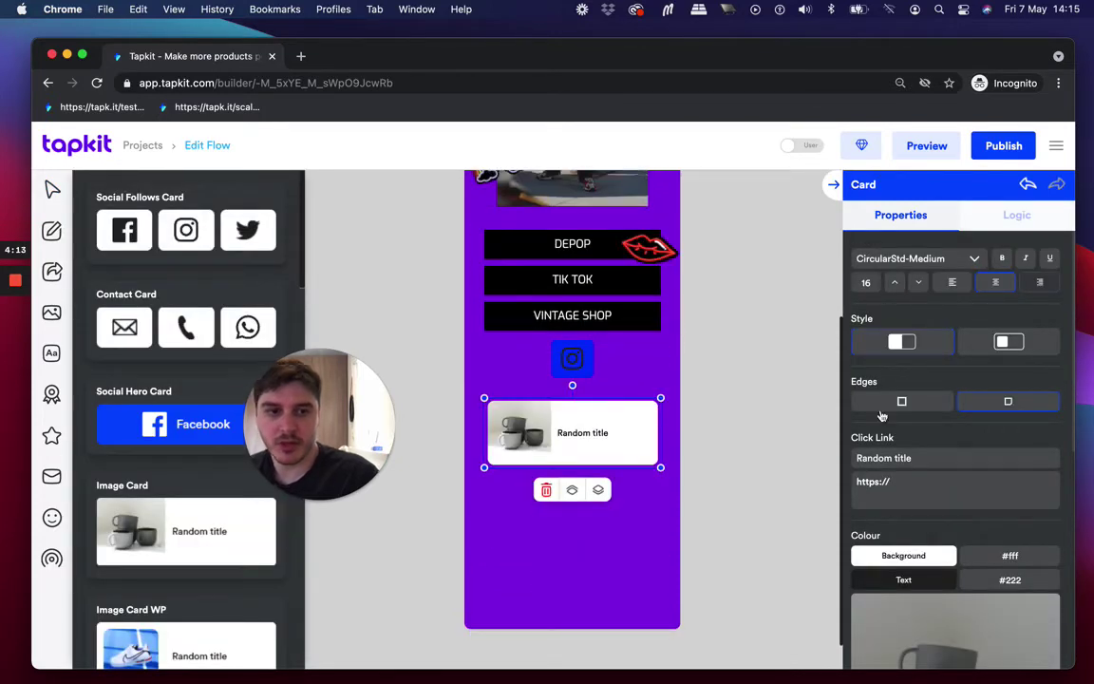
{"action": "scroll", "coordinate": [881, 415], "scroll_direction": "down", "scroll_amount": 3}
{"action": "left_click", "coordinate": [627, 356]}
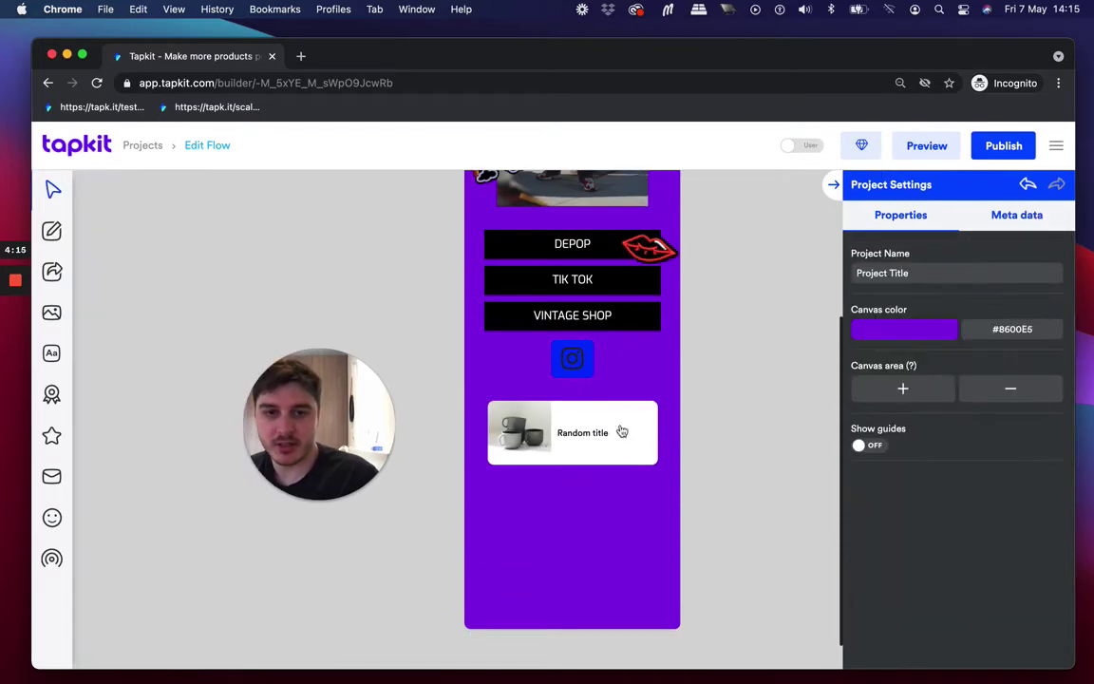
Try the inset image style on the card, restore the full-height image style, and keep the rounded edges.
{"action": "left_click", "coordinate": [617, 436]}
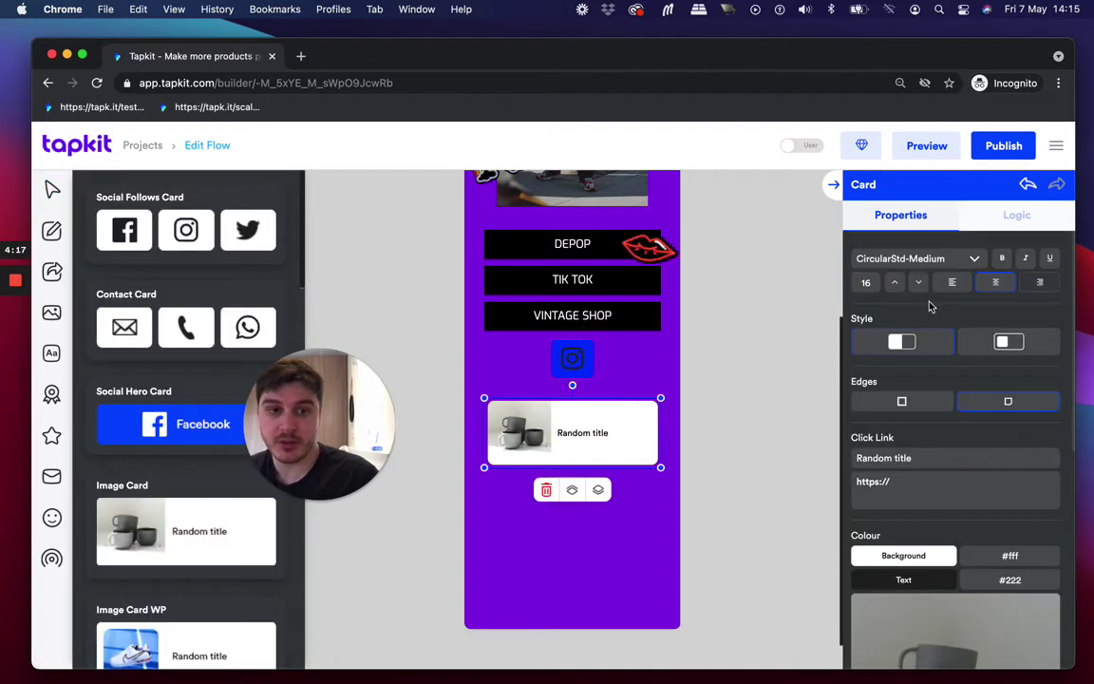
{"action": "left_click", "coordinate": [999, 343]}
{"action": "left_click", "coordinate": [927, 340]}
{"action": "left_click", "coordinate": [1010, 343]}
{"action": "left_click", "coordinate": [919, 343]}
{"action": "scroll", "coordinate": [901, 372], "scroll_direction": "down", "scroll_amount": 1}
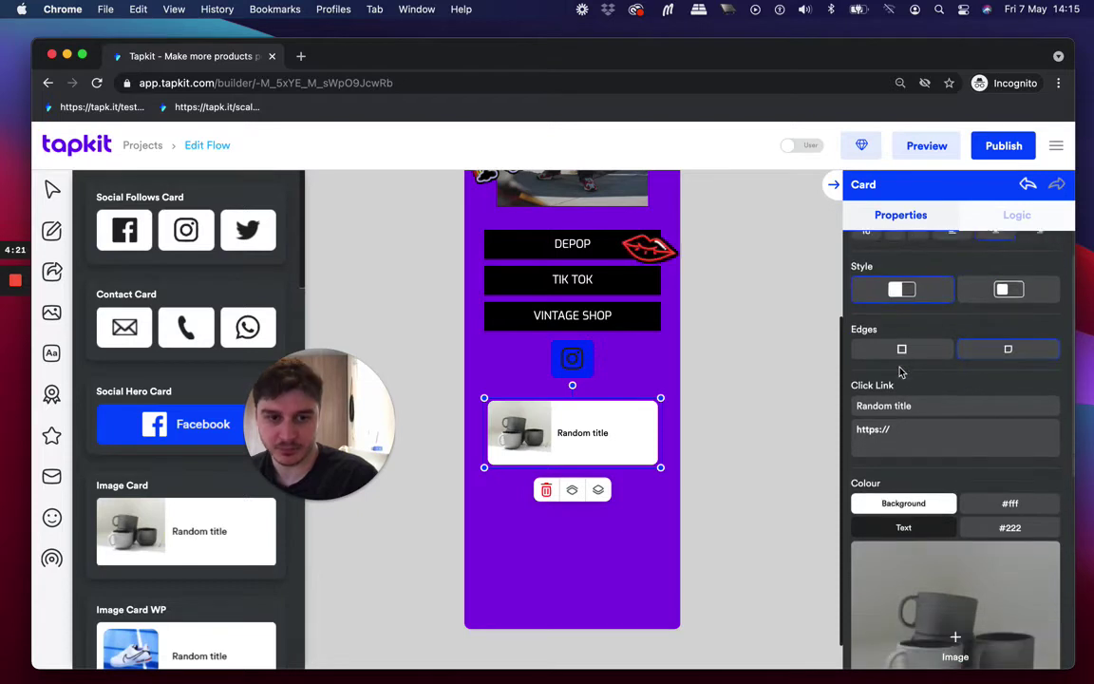
{"action": "left_click", "coordinate": [983, 349]}
Change the image card's title to "New shoes".
{"action": "scroll", "coordinate": [883, 391], "scroll_direction": "down", "scroll_amount": 1}
{"action": "triple_click", "coordinate": [883, 366]}
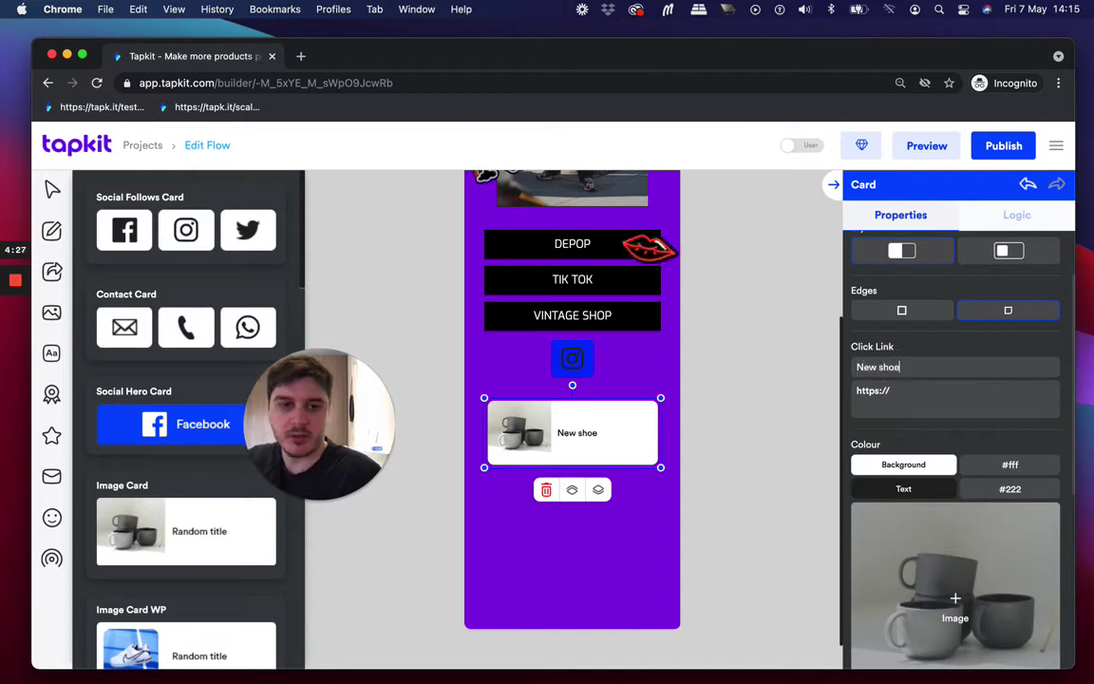
Set the card's background color to red #F50000 and its text color to white #FFFFFF.
{"action": "left_click", "coordinate": [921, 471]}
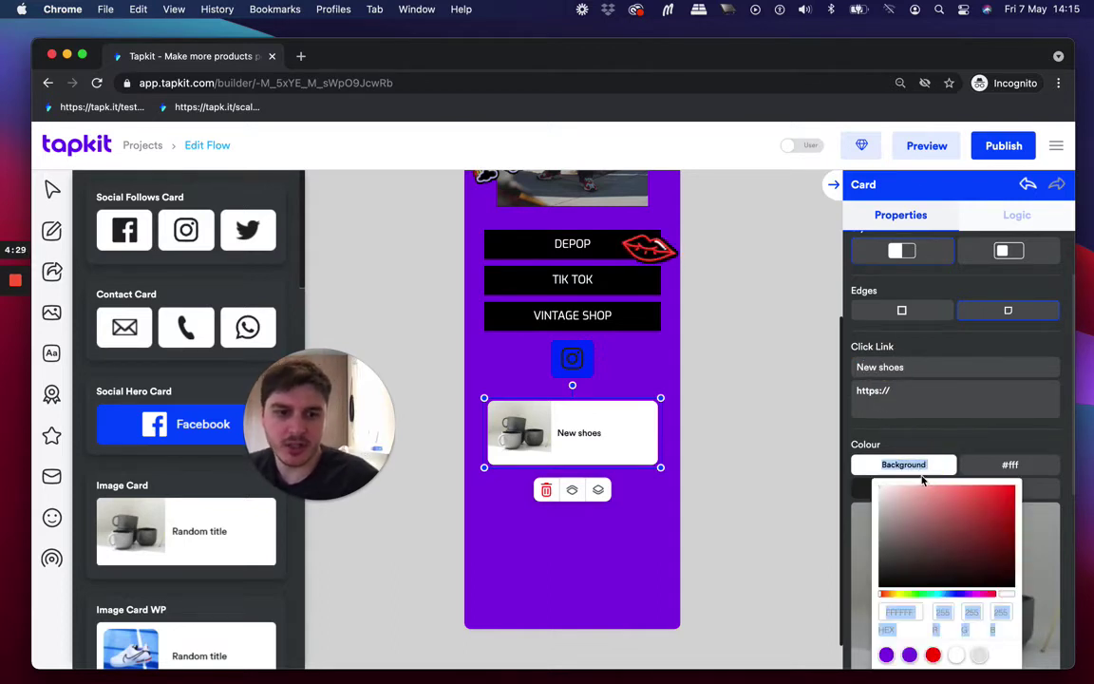
{"action": "left_click", "coordinate": [976, 498]}
{"action": "left_click", "coordinate": [904, 488]}
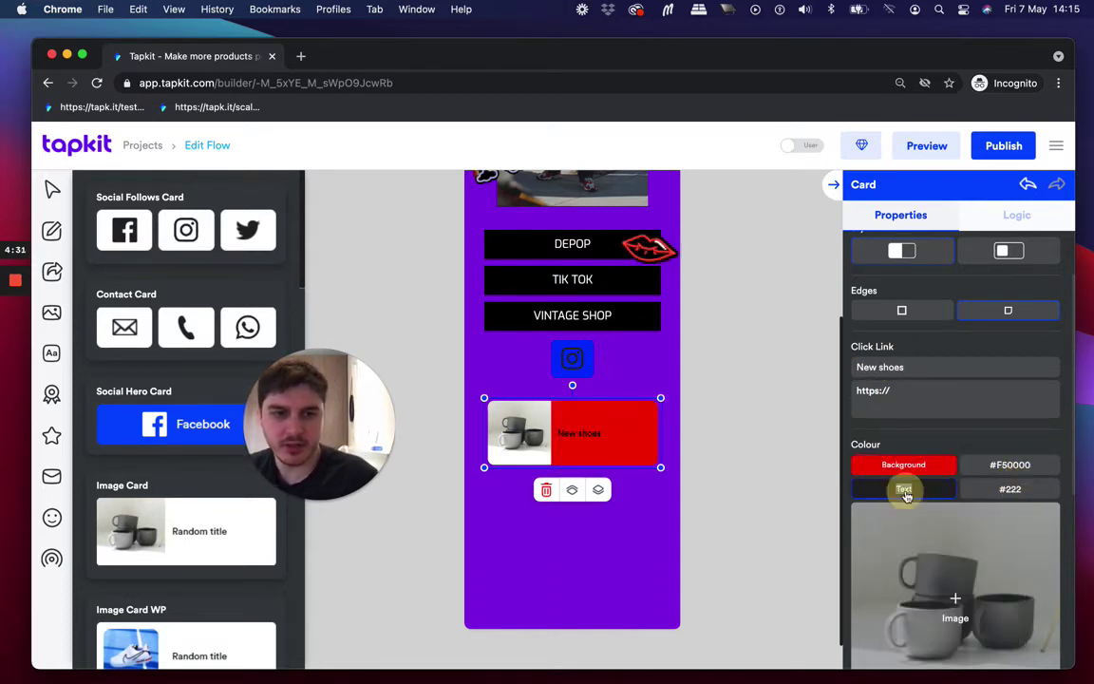
{"action": "left_click", "coordinate": [879, 506]}
Replace the card's image with the red Nike shoe from the account's uploaded images, after checking the stock images.
{"action": "scroll", "coordinate": [952, 511], "scroll_direction": "down", "scroll_amount": 3}
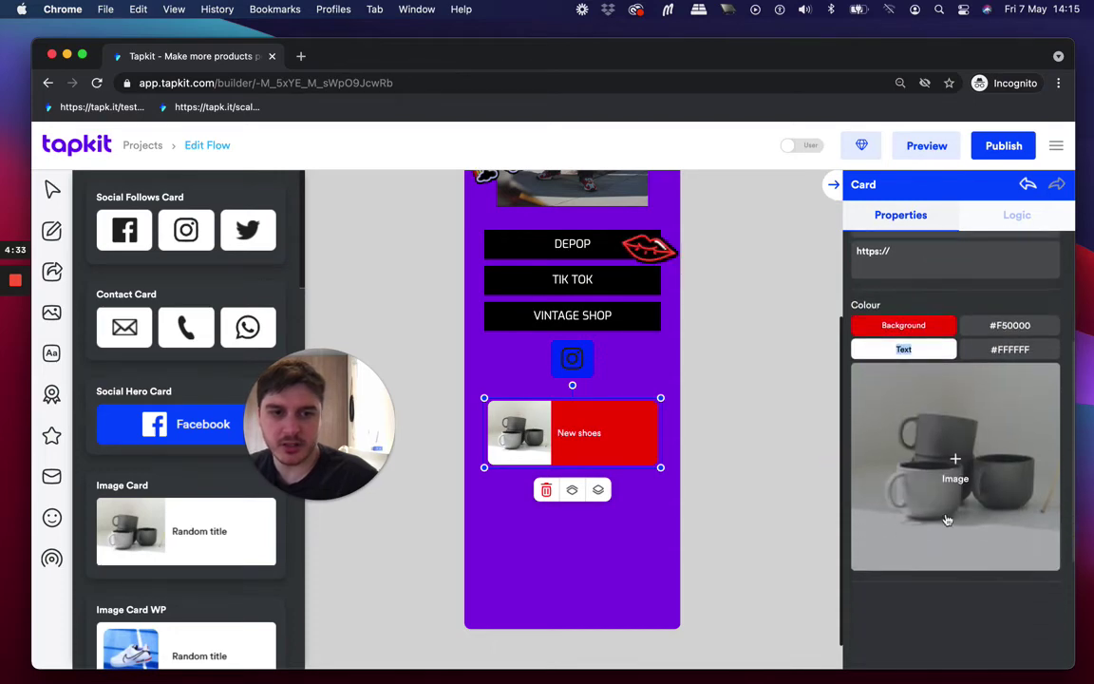
{"action": "left_click", "coordinate": [955, 480]}
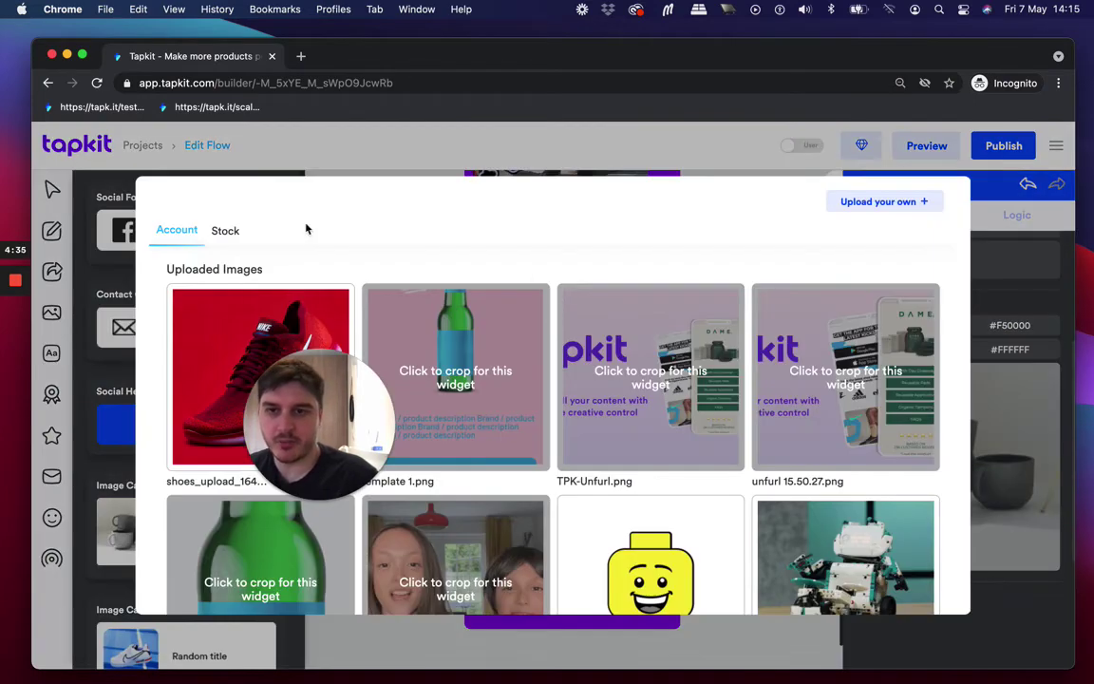
{"action": "left_click", "coordinate": [228, 231]}
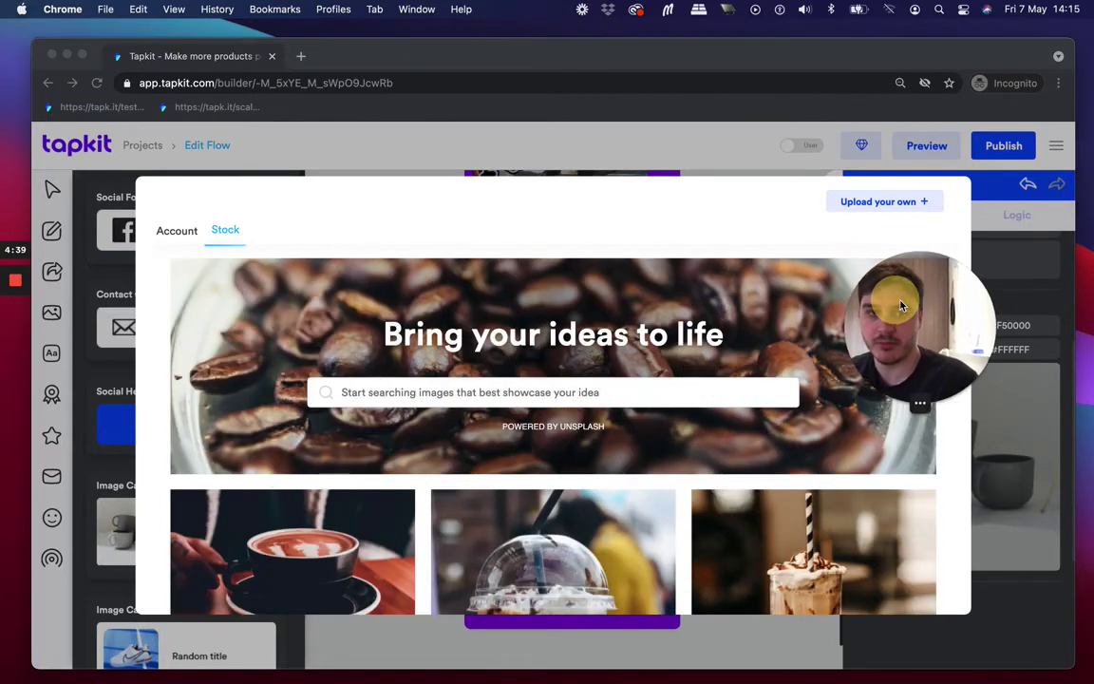
{"action": "left_click", "coordinate": [178, 233]}
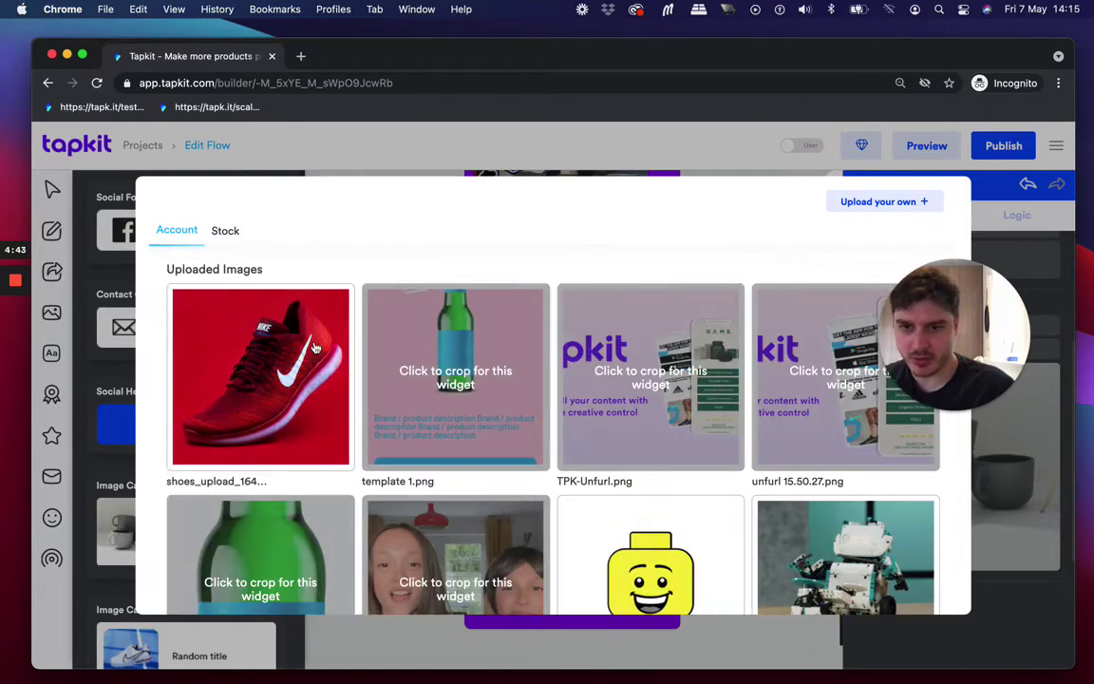
{"action": "left_click", "coordinate": [221, 320]}
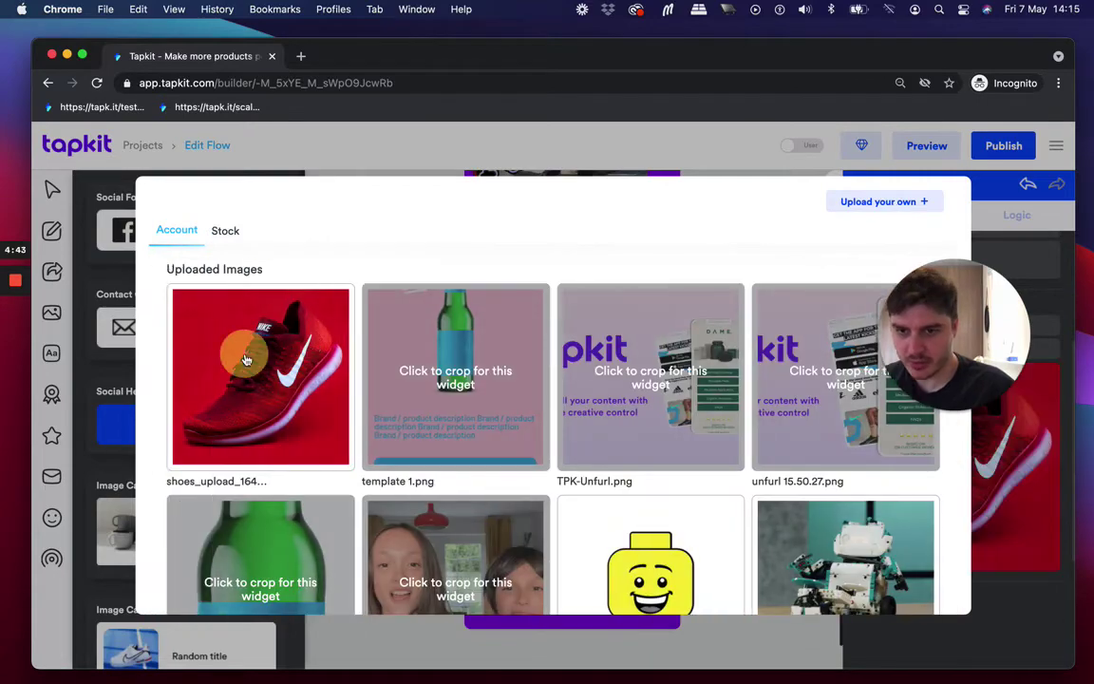
Close the image selection and deselect the finished "New shoes" card.
{"action": "left_click", "coordinate": [512, 359]}
{"action": "left_click", "coordinate": [558, 440]}
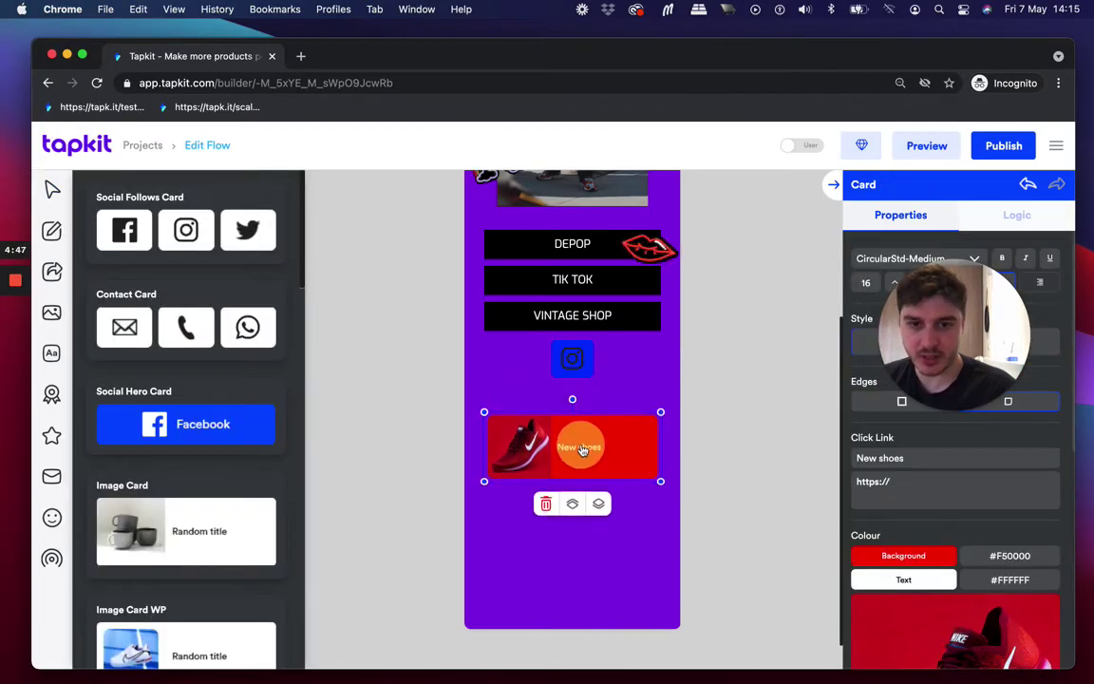
{"action": "left_click_drag", "start_coordinate": [933, 328], "coordinate": [353, 361]}
{"action": "left_click", "coordinate": [612, 389]}
{"action": "left_click", "coordinate": [622, 393]}
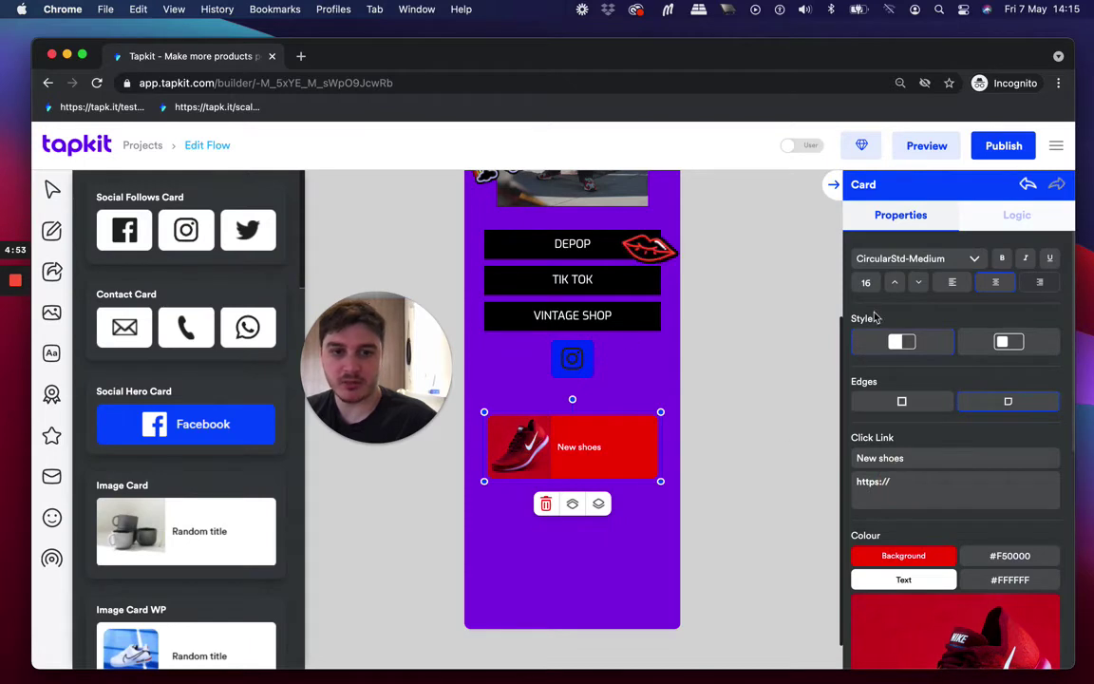
{"action": "left_click", "coordinate": [627, 361]}
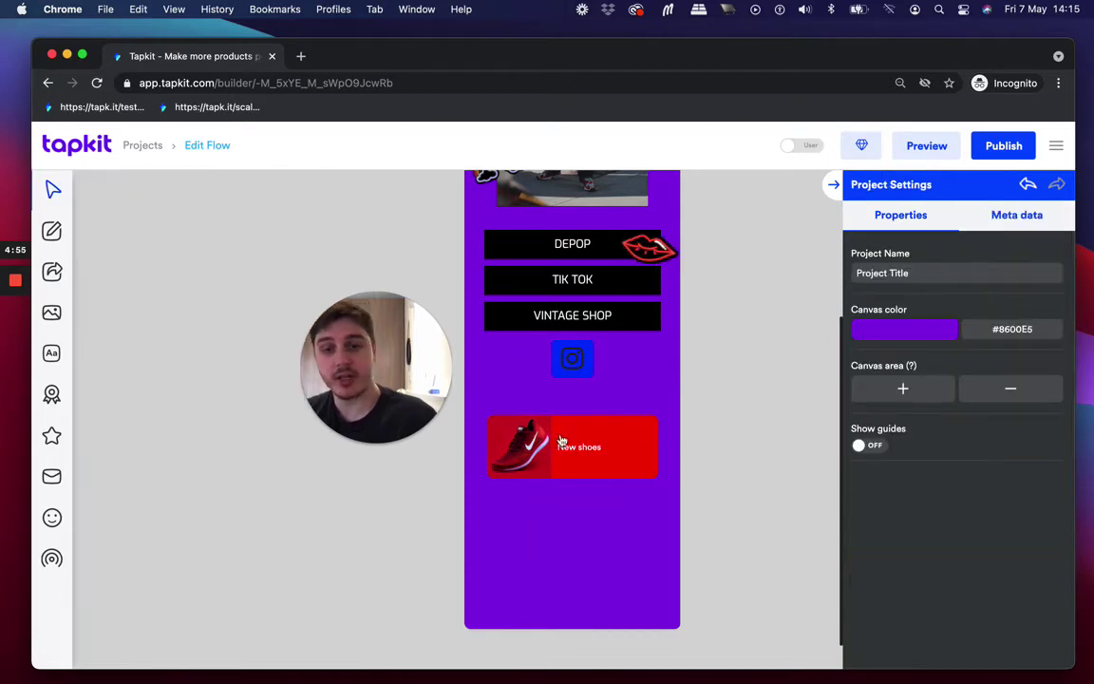
{"action": "scroll", "coordinate": [553, 421], "scroll_direction": "up", "scroll_amount": 1}
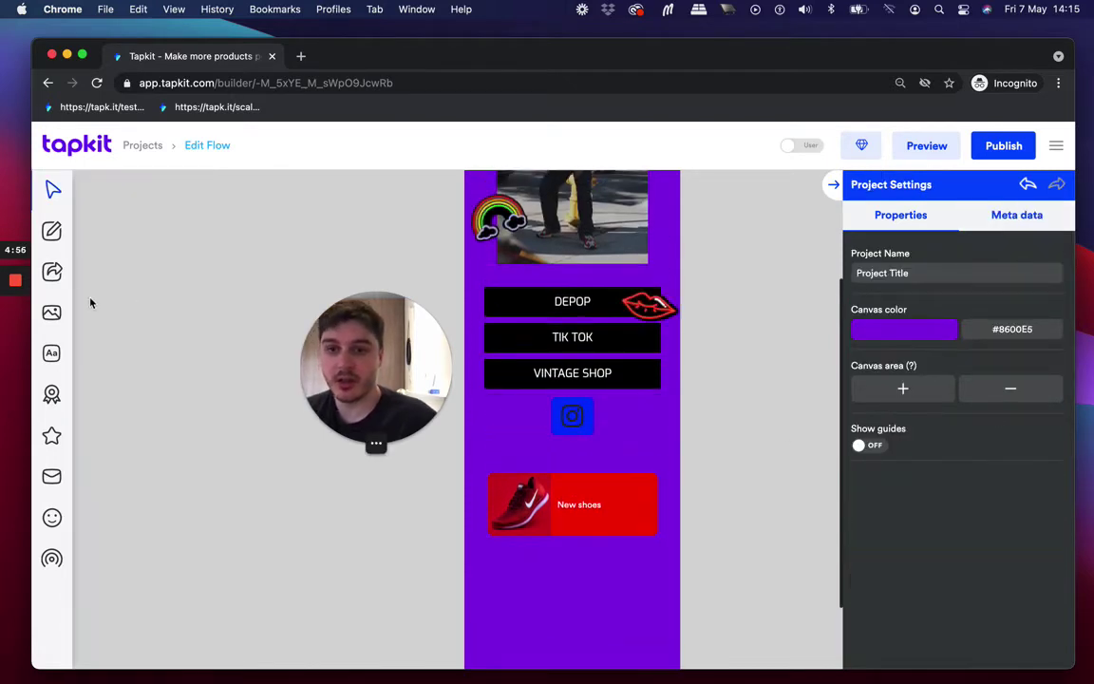
Look through the card, button, media and text widgets available for the page.
{"action": "left_click", "coordinate": [51, 231]}
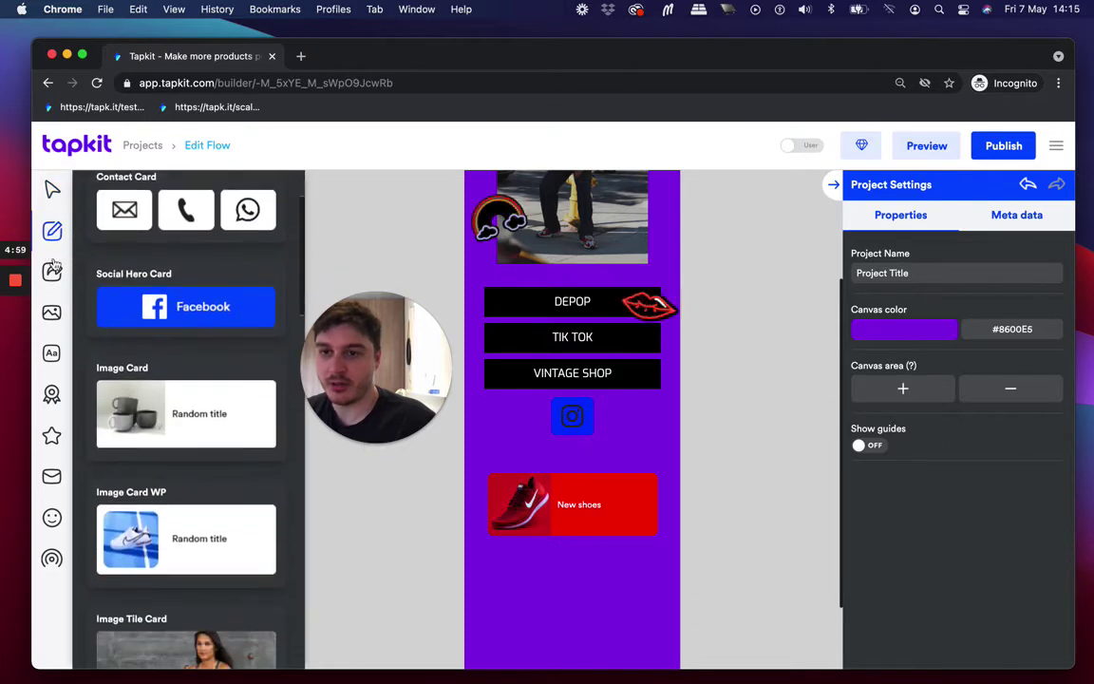
{"action": "left_click", "coordinate": [55, 271]}
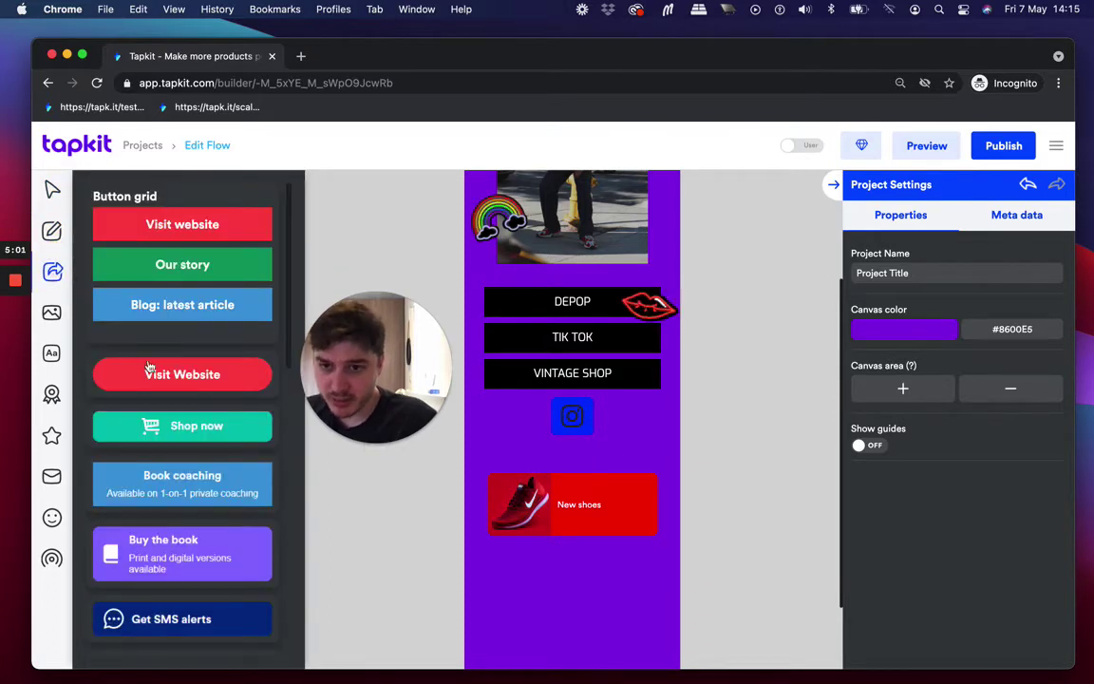
{"action": "scroll", "coordinate": [150, 401], "scroll_direction": "down", "scroll_amount": 2}
{"action": "scroll", "coordinate": [150, 399], "scroll_direction": "down", "scroll_amount": 4}
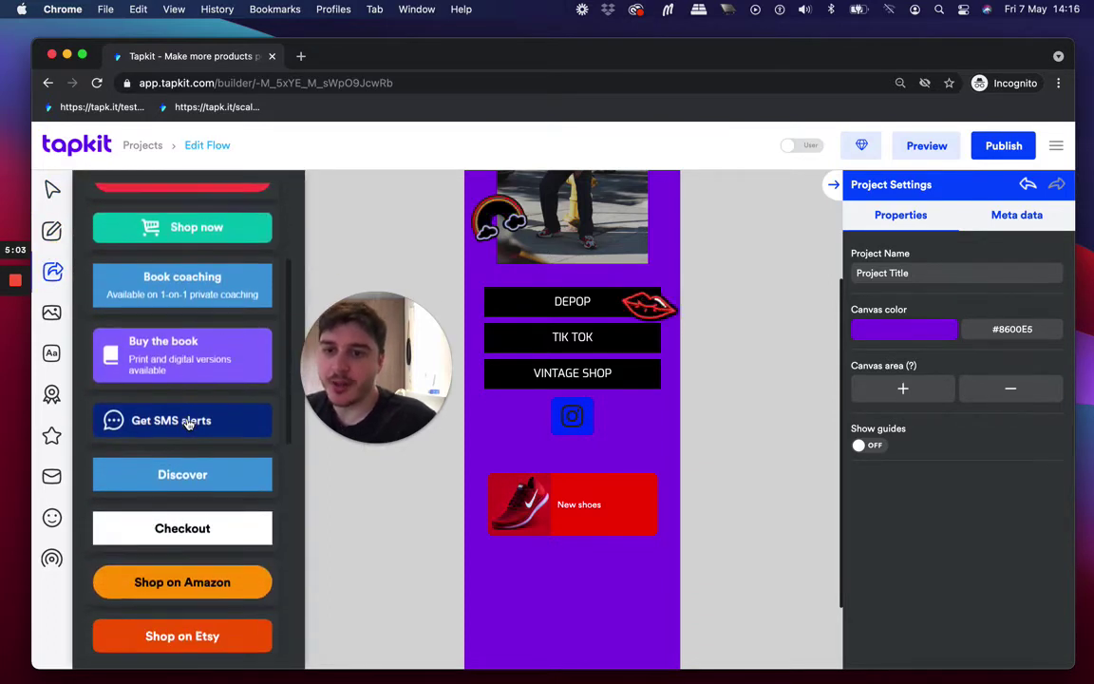
{"action": "scroll", "coordinate": [175, 433], "scroll_direction": "down", "scroll_amount": 15}
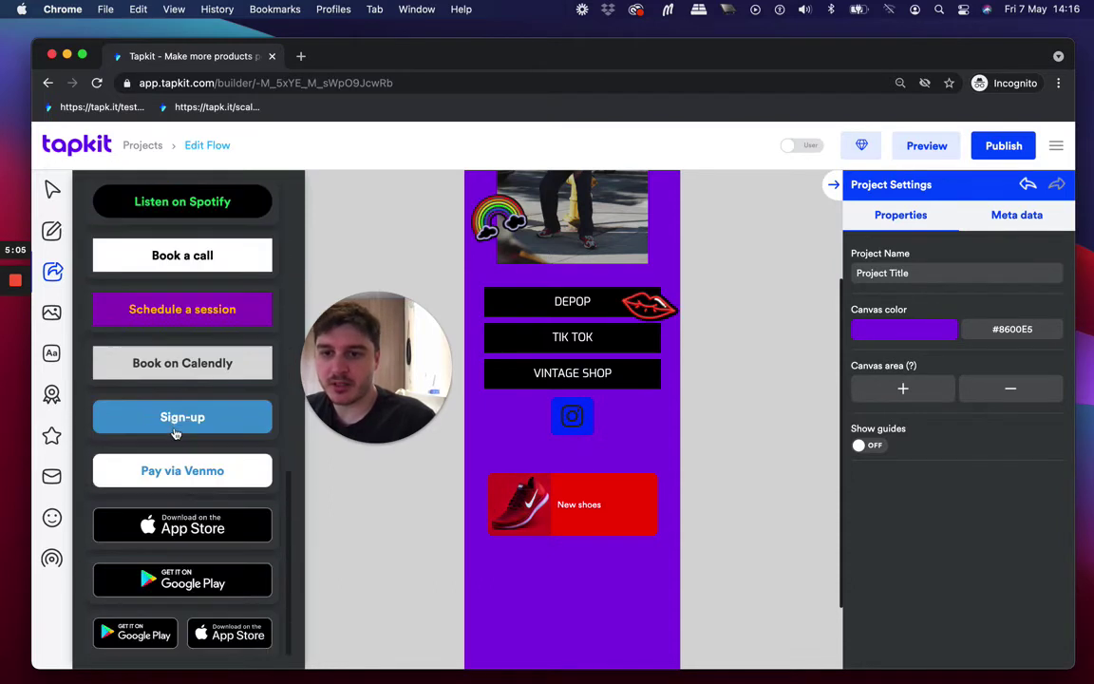
{"action": "left_click", "coordinate": [52, 313]}
{"action": "scroll", "coordinate": [78, 398], "scroll_direction": "down", "scroll_amount": 3}
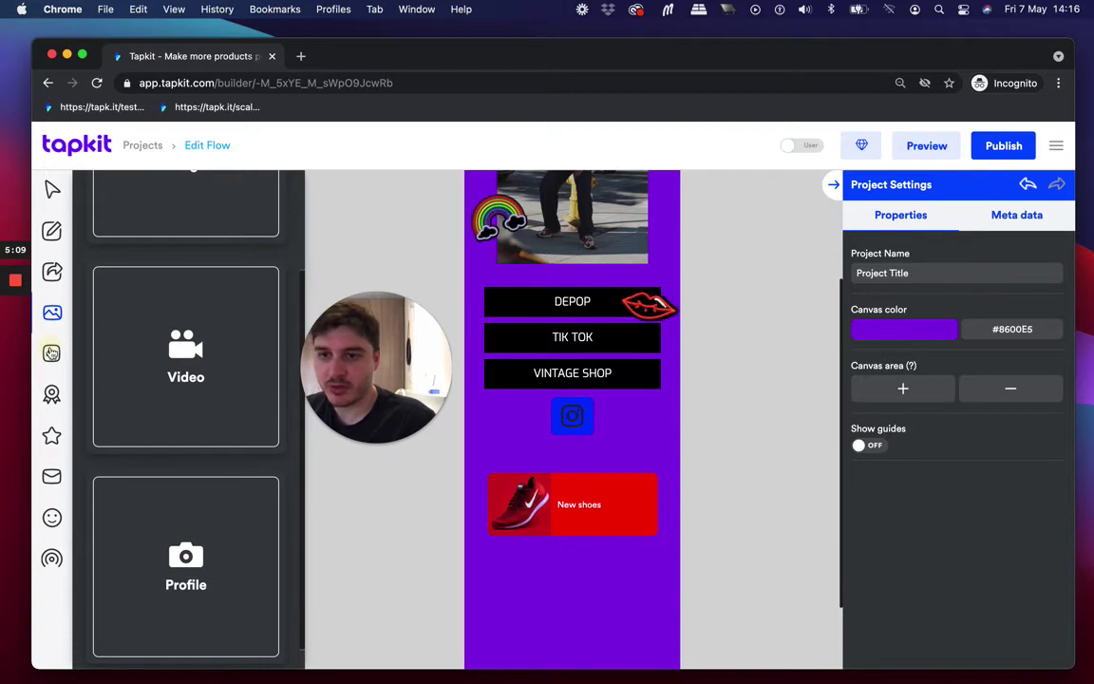
{"action": "left_click", "coordinate": [51, 352]}
Add the "today's mood" GIPHY sticker, tilt it slightly and place it over the upper-right corner of the "New shoes" card.
{"action": "left_click", "coordinate": [51, 393]}
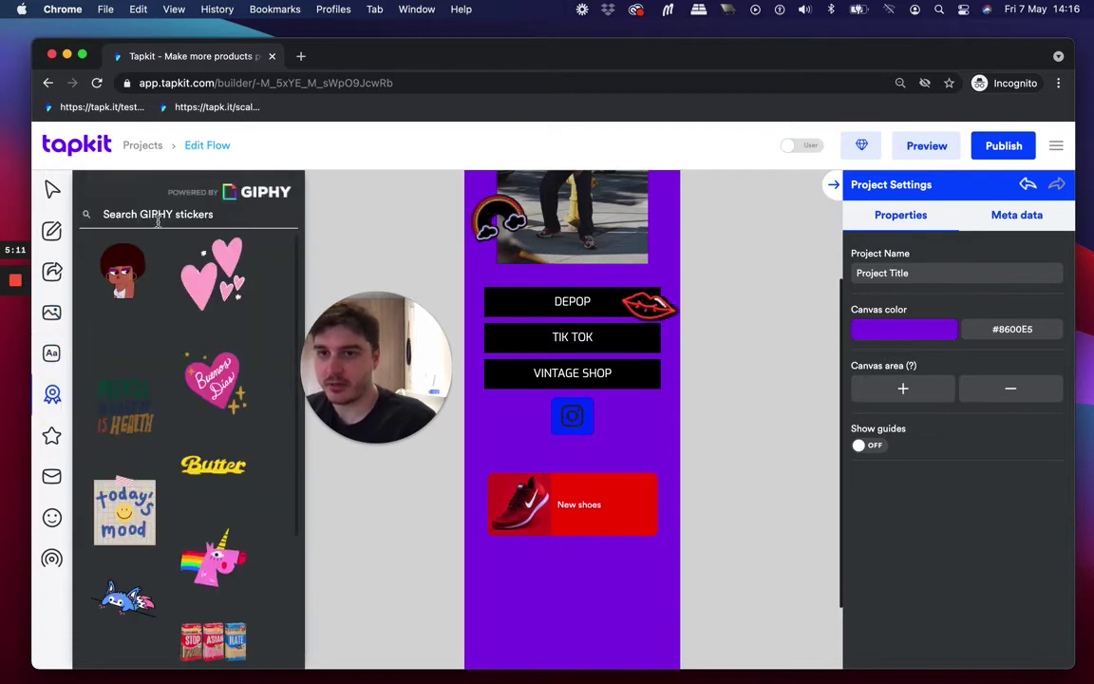
{"action": "scroll", "coordinate": [150, 429], "scroll_direction": "down", "scroll_amount": 3}
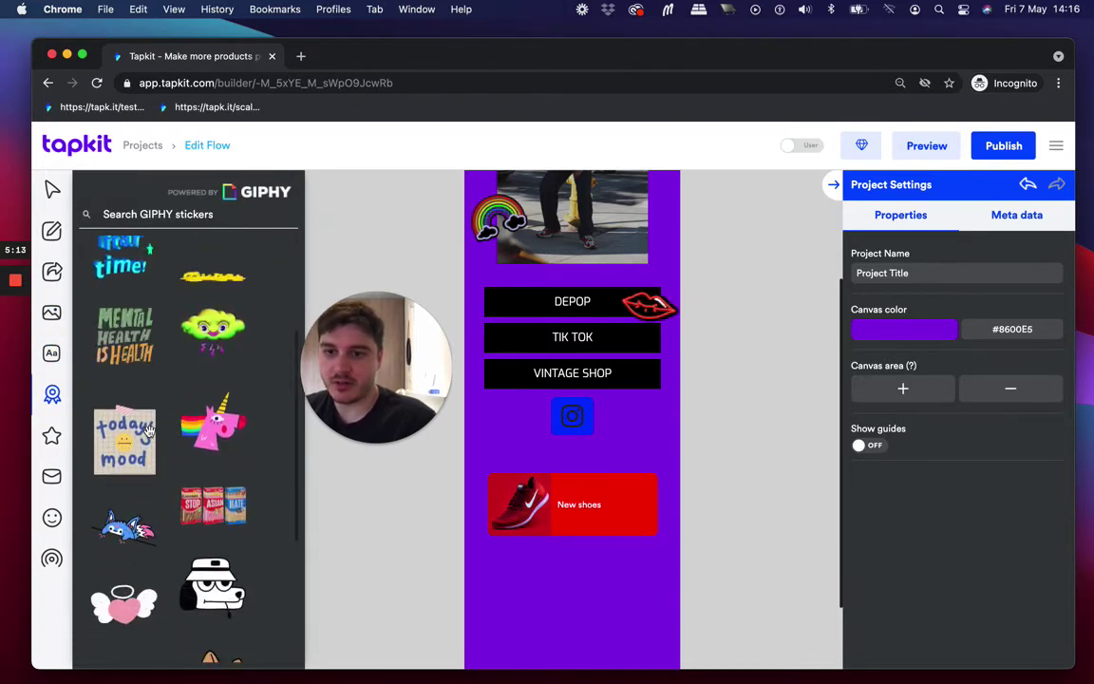
{"action": "left_click", "coordinate": [150, 429]}
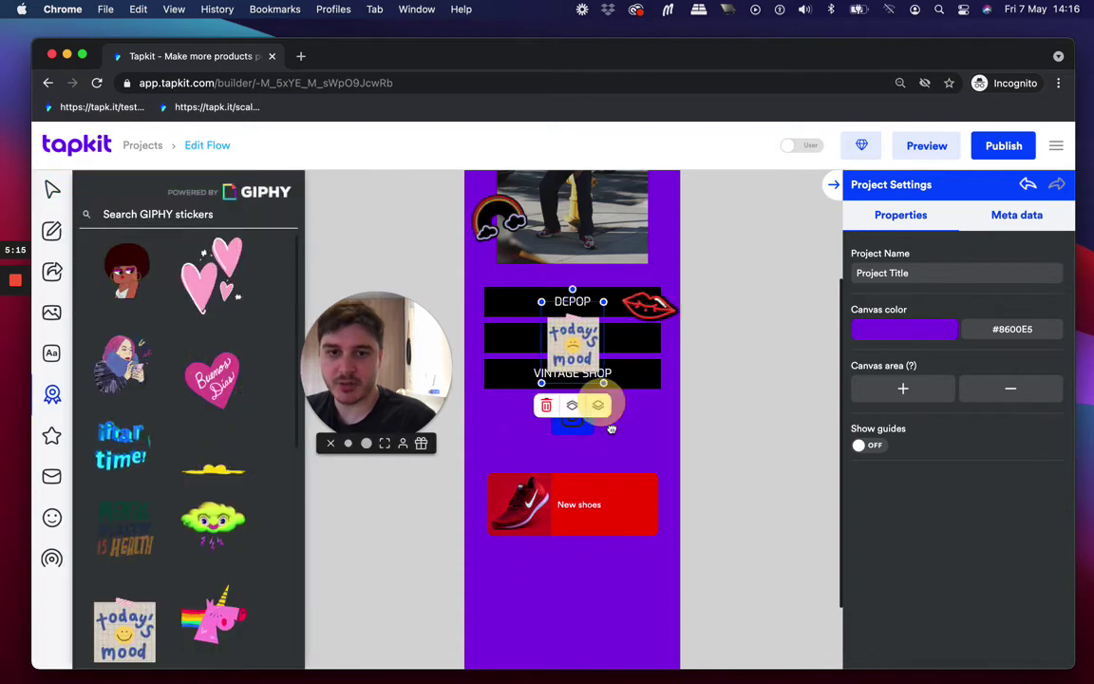
{"action": "left_click_drag", "start_coordinate": [579, 359], "coordinate": [619, 452]}
{"action": "left_click", "coordinate": [646, 394]}
{"action": "left_click", "coordinate": [631, 429]}
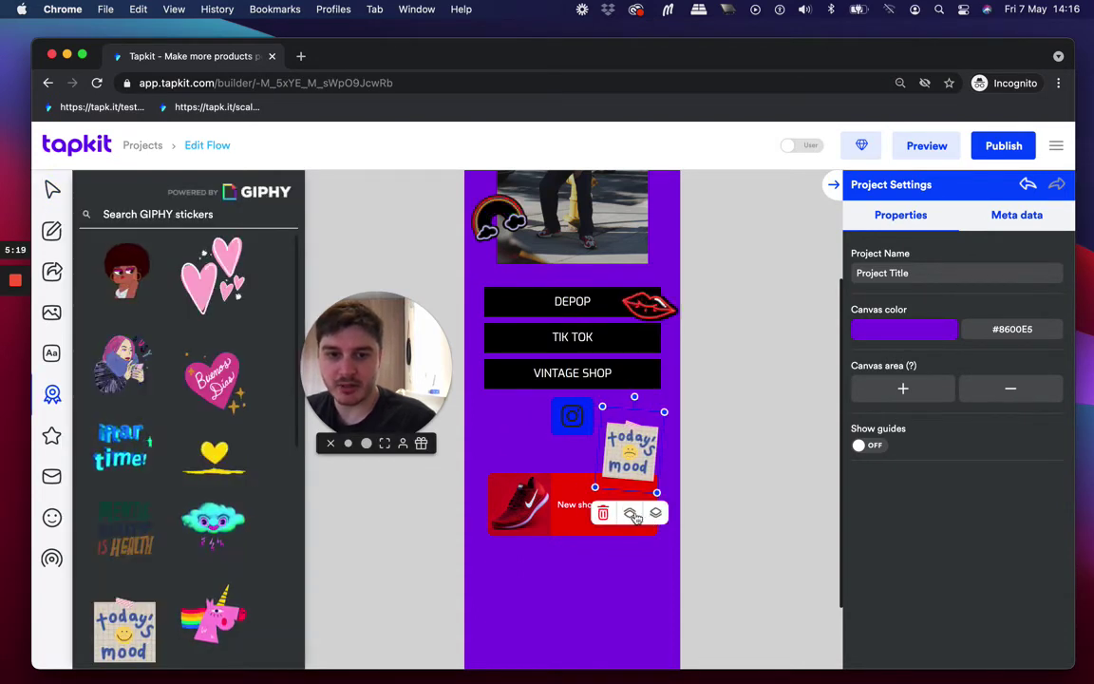
{"action": "left_click_drag", "start_coordinate": [640, 433], "coordinate": [640, 446]}
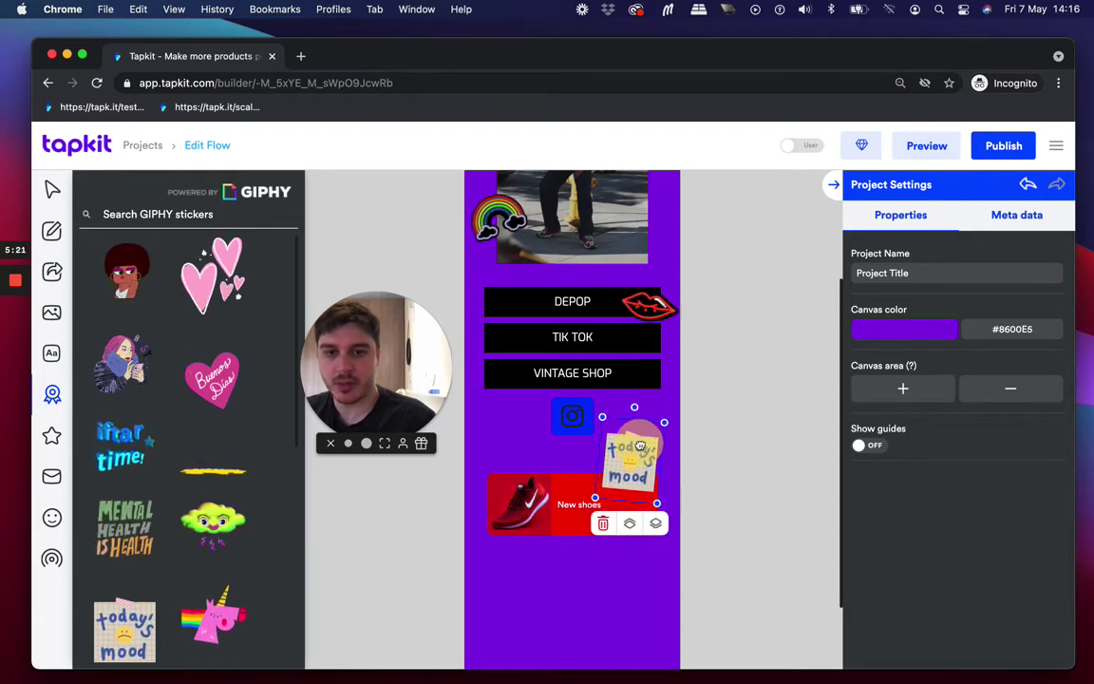
{"action": "left_click", "coordinate": [492, 398]}
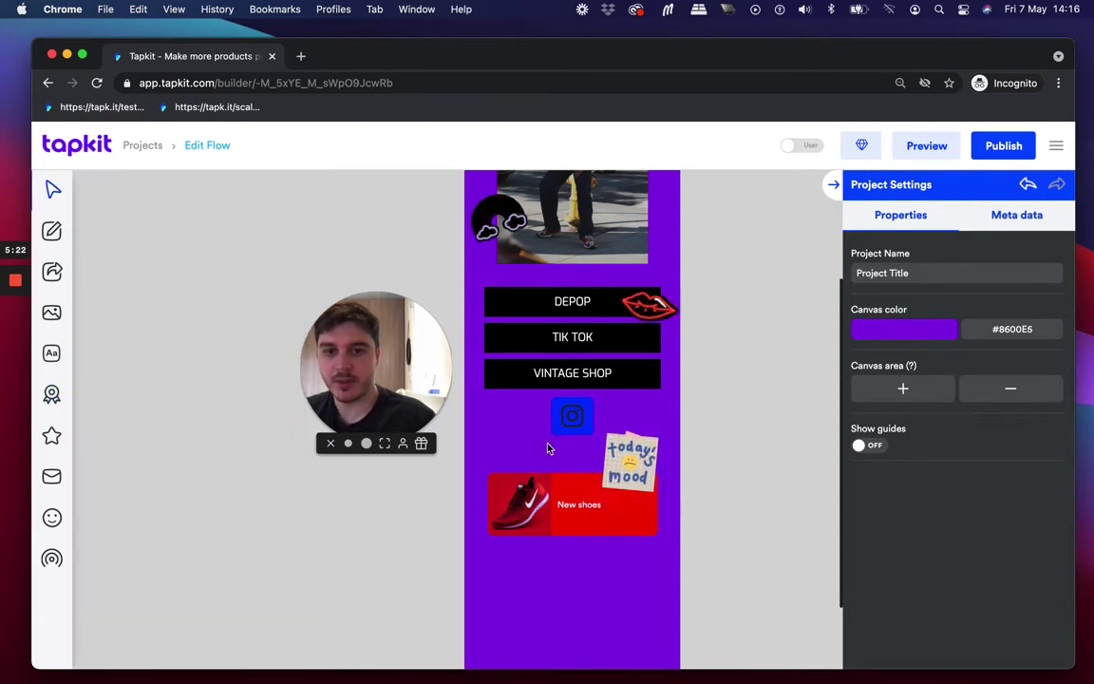
Add the pale pink dots graphic from the Effervescent pack at the DEPOP button's left end and layer it behind the buttons.
{"action": "left_click", "coordinate": [52, 438]}
{"action": "left_click", "coordinate": [144, 380]}
{"action": "scroll", "coordinate": [165, 498], "scroll_direction": "down", "scroll_amount": 10}
{"action": "scroll", "coordinate": [165, 498], "scroll_direction": "down", "scroll_amount": 5}
{"action": "left_click", "coordinate": [112, 448]}
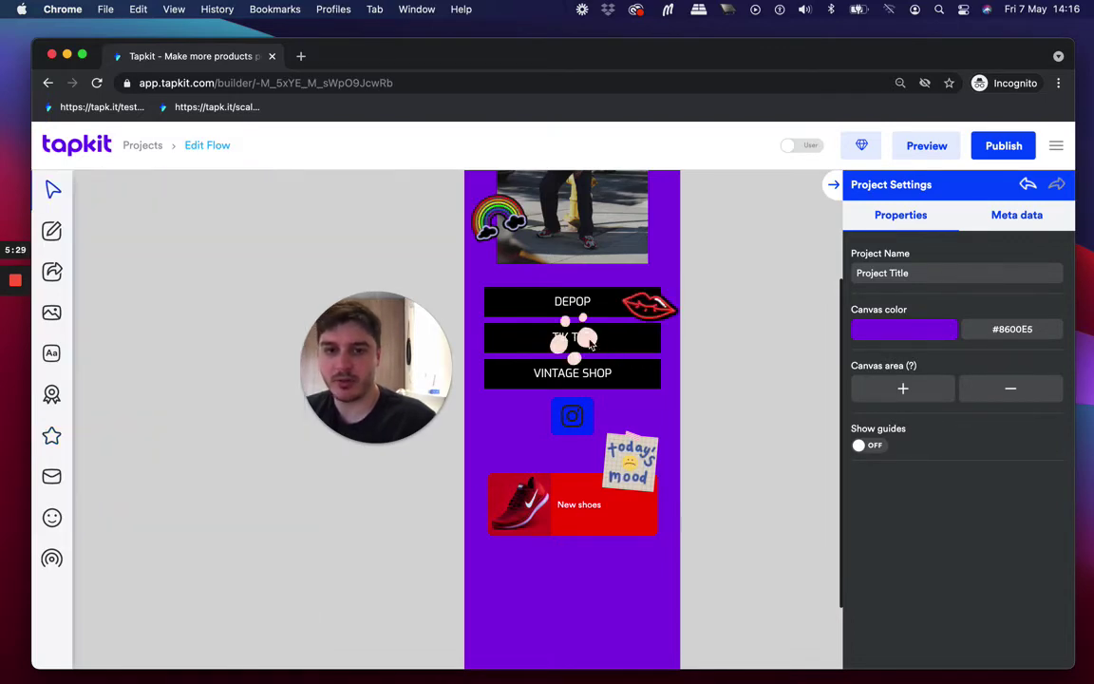
{"action": "left_click_drag", "start_coordinate": [588, 344], "coordinate": [491, 304]}
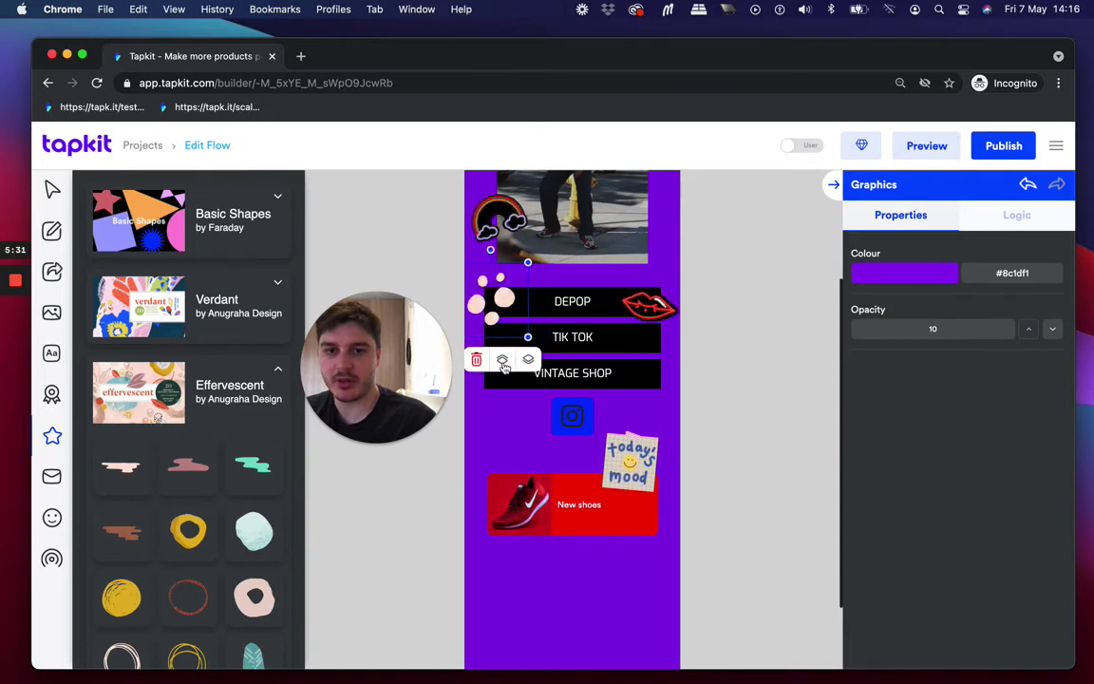
{"action": "left_click", "coordinate": [502, 361]}
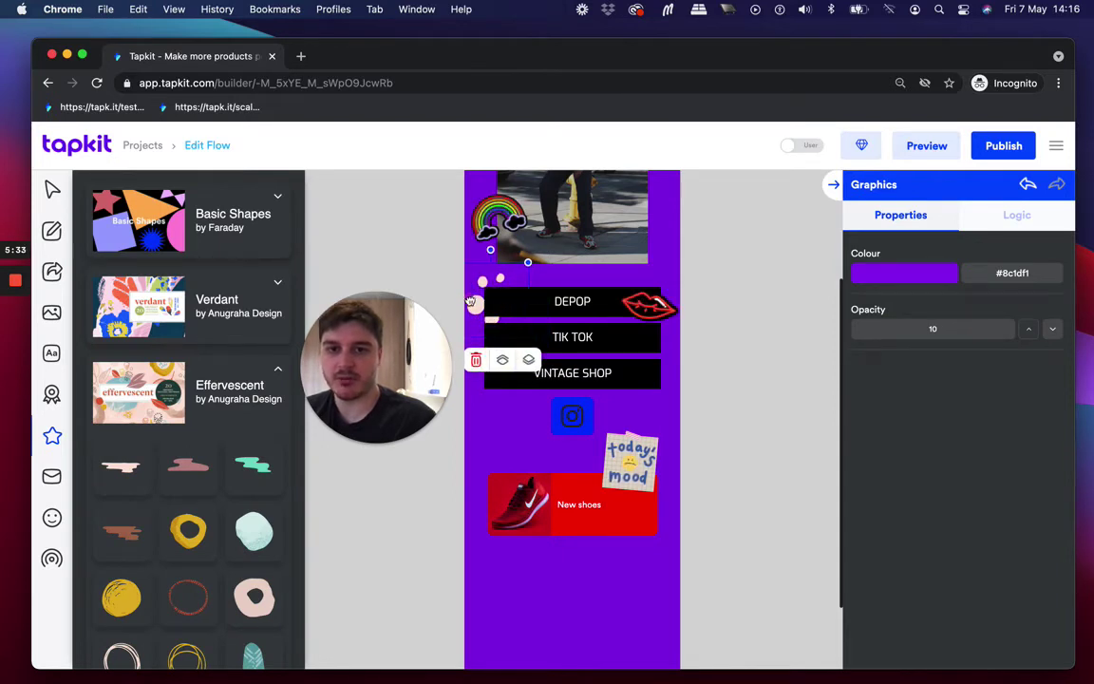
{"action": "left_click", "coordinate": [475, 475]}
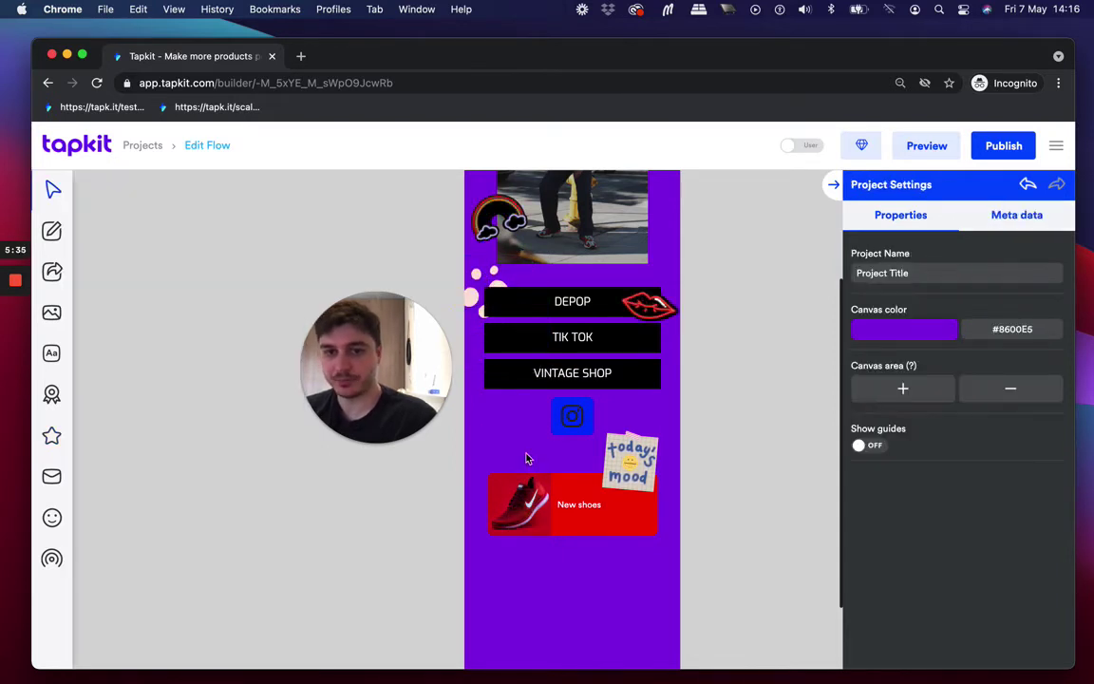
Look through the email sign-up form, the emoji library and the last widget category.
{"action": "left_click", "coordinate": [51, 475]}
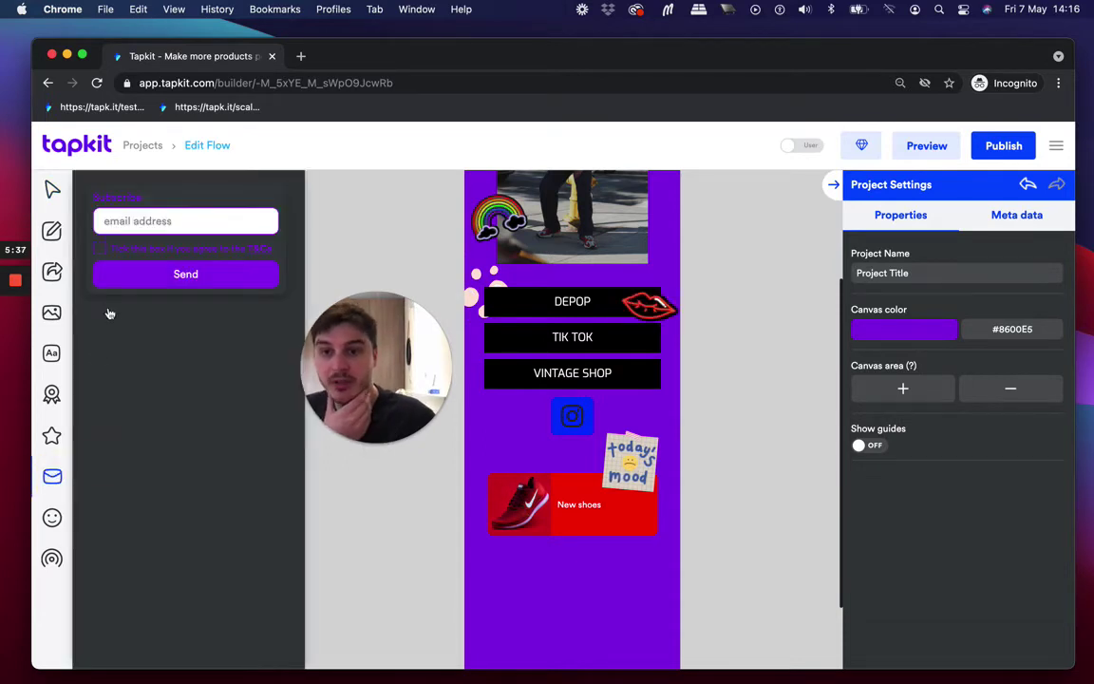
{"action": "left_click", "coordinate": [52, 517]}
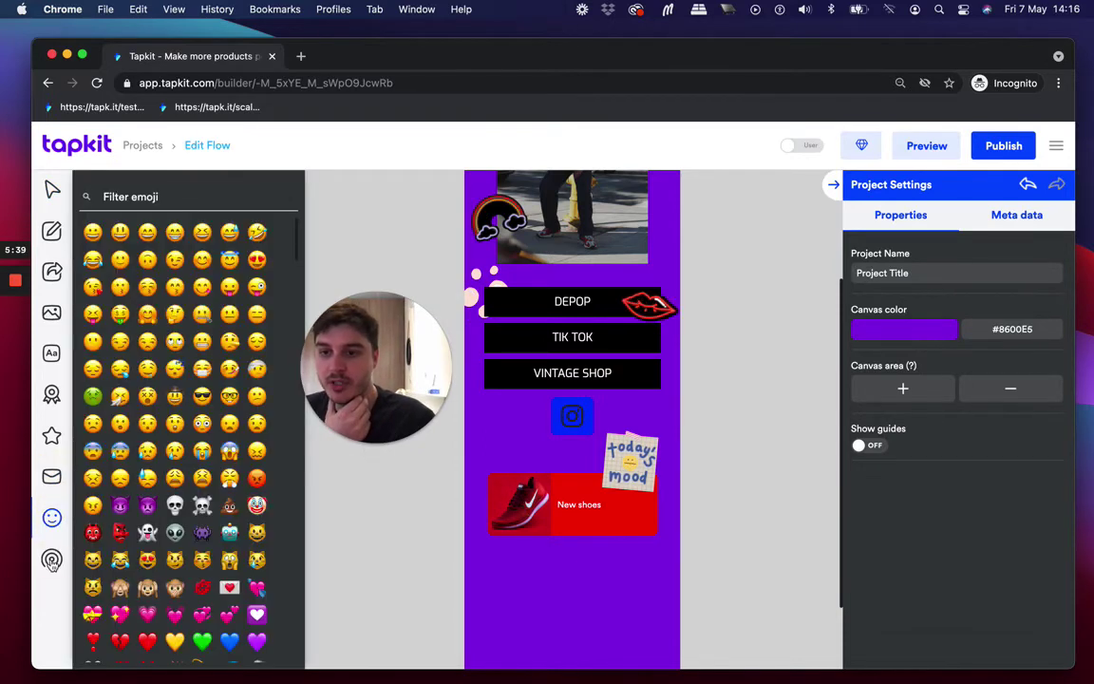
{"action": "left_click", "coordinate": [51, 560]}
{"action": "scroll", "coordinate": [152, 451], "scroll_direction": "down", "scroll_amount": 7}
{"action": "scroll", "coordinate": [152, 451], "scroll_direction": "up", "scroll_amount": 4}
{"action": "scroll", "coordinate": [152, 451], "scroll_direction": "up", "scroll_amount": 3}
{"action": "left_click", "coordinate": [53, 191]}
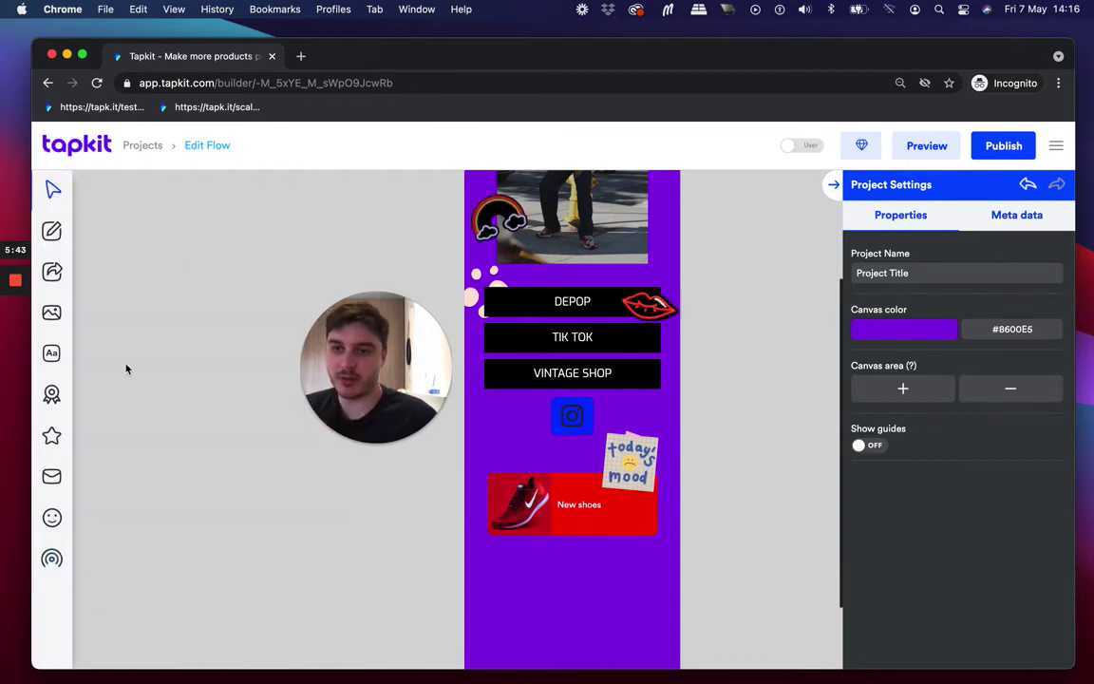
Review the customized page from the "Shop the Look" heading down to the "New shoes" card, inspecting the button grid's properties.
{"action": "scroll", "coordinate": [413, 476], "scroll_direction": "up", "scroll_amount": 4}
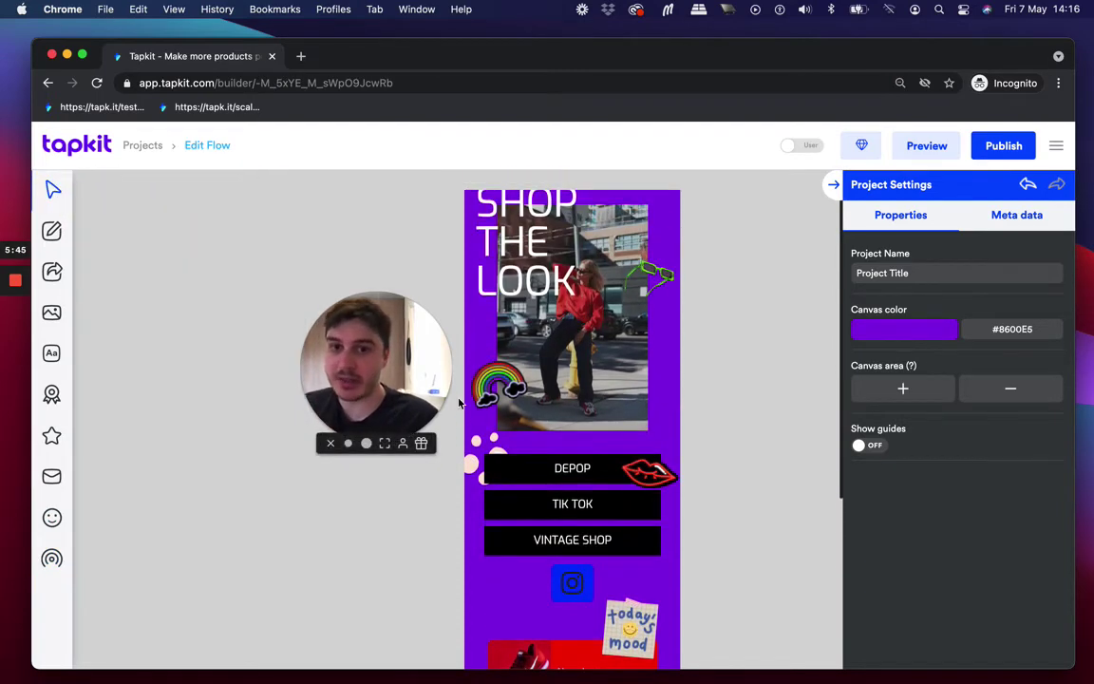
{"action": "left_click", "coordinate": [592, 527]}
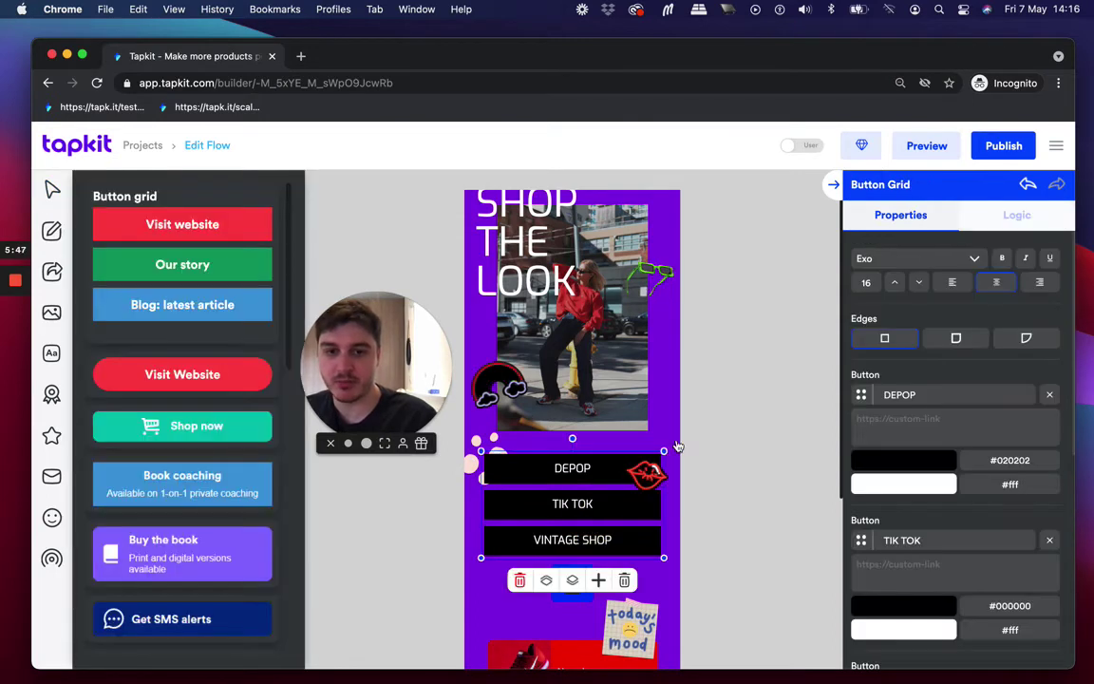
{"action": "left_click", "coordinate": [477, 330]}
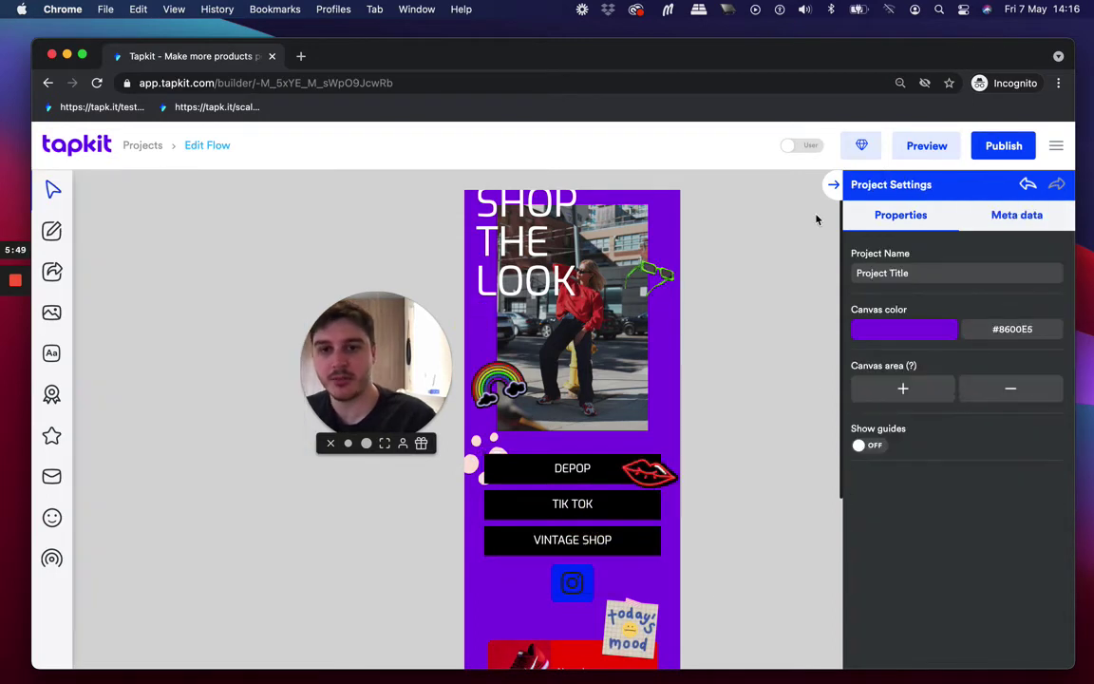
{"action": "scroll", "coordinate": [548, 373], "scroll_direction": "down", "scroll_amount": 2}
{"action": "scroll", "coordinate": [548, 373], "scroll_direction": "down", "scroll_amount": 3}
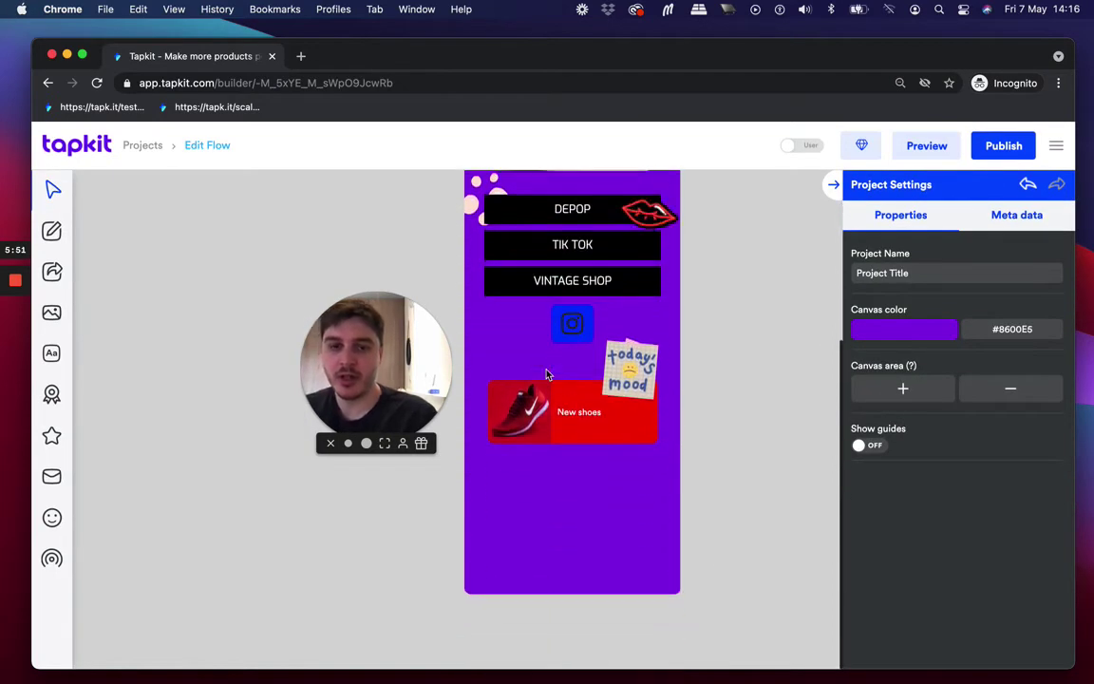
{"action": "scroll", "coordinate": [548, 373], "scroll_direction": "up", "scroll_amount": 3}
{"action": "scroll", "coordinate": [548, 373], "scroll_direction": "down", "scroll_amount": 3}
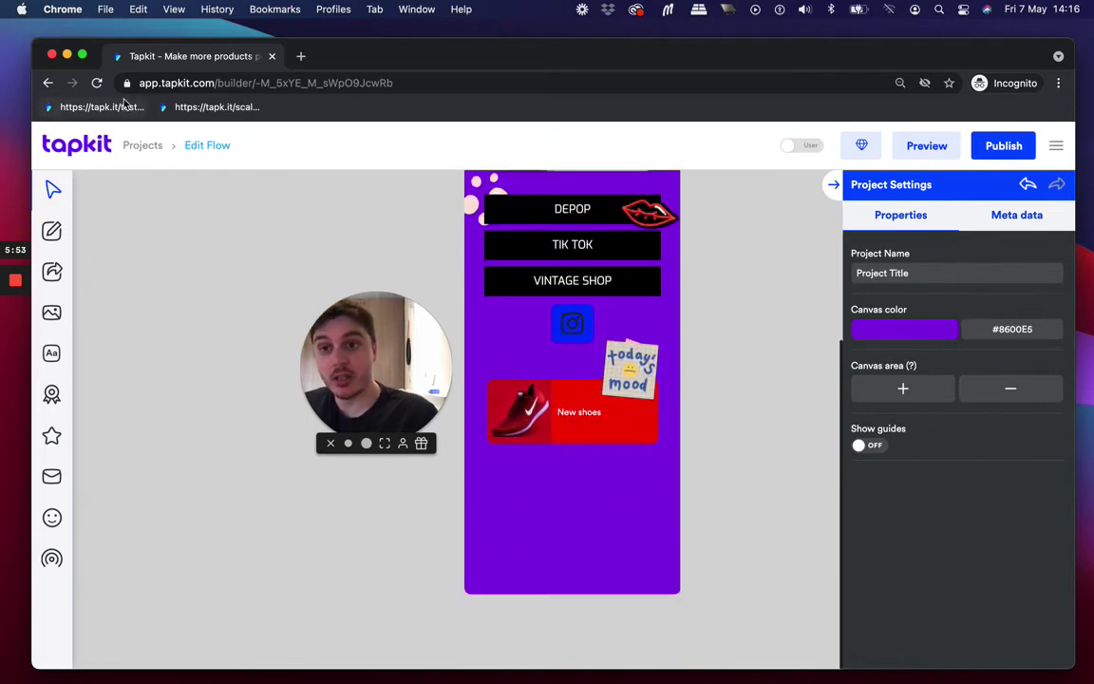
Return to the projects list and create a new project from the watermelon quiz template in the Quizzes category.
{"action": "left_click", "coordinate": [131, 148]}
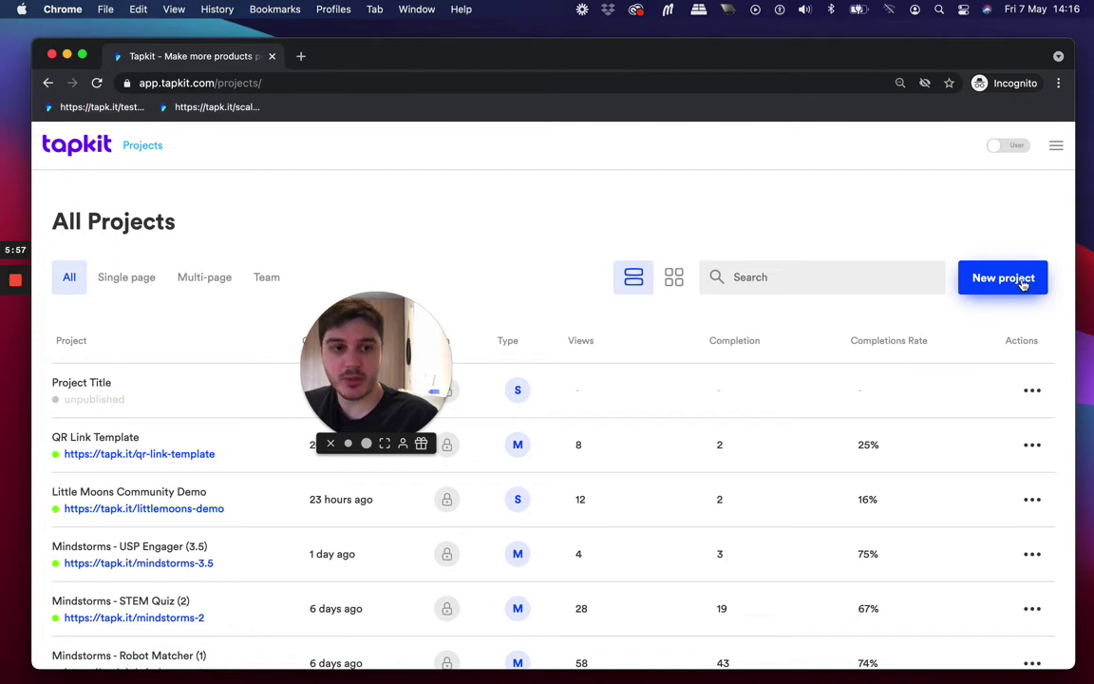
{"action": "mouse_move", "coordinate": [115, 354]}
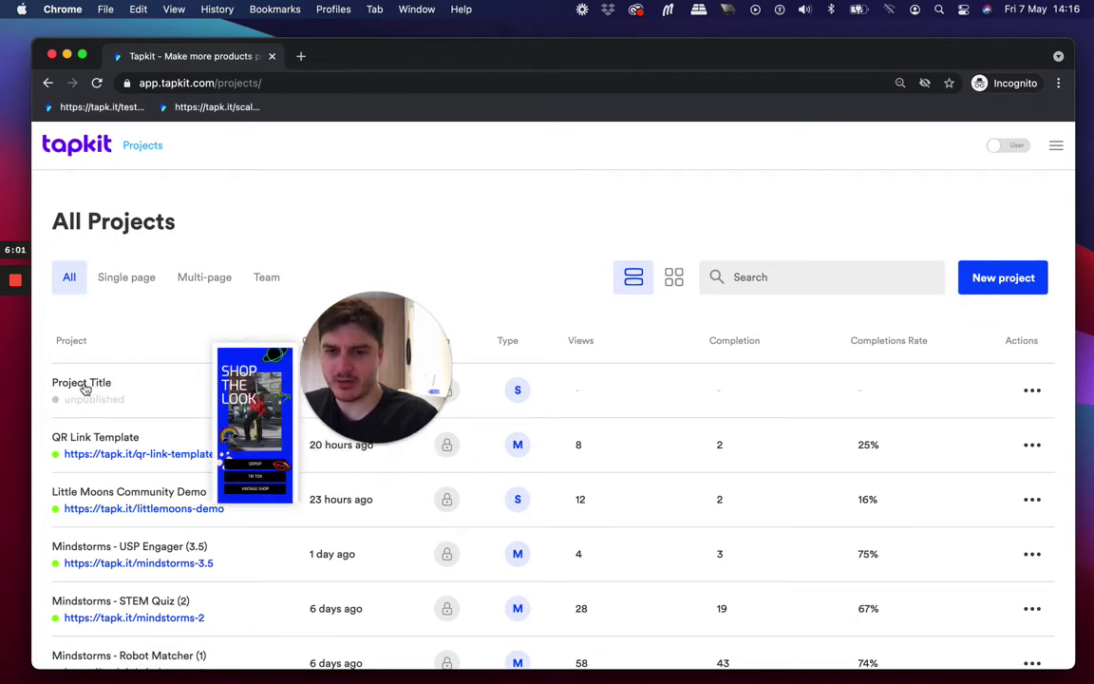
{"action": "left_click", "coordinate": [1006, 277]}
{"action": "left_click_drag", "start_coordinate": [411, 341], "coordinate": [482, 517]}
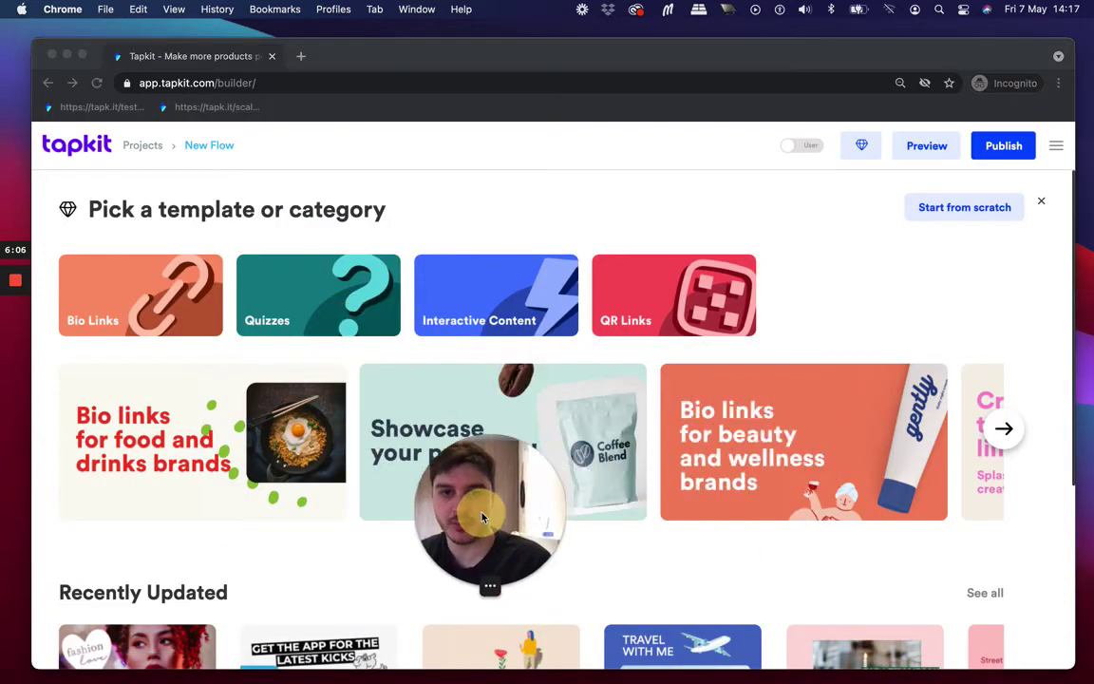
{"action": "left_click", "coordinate": [348, 300]}
{"action": "left_click", "coordinate": [334, 305]}
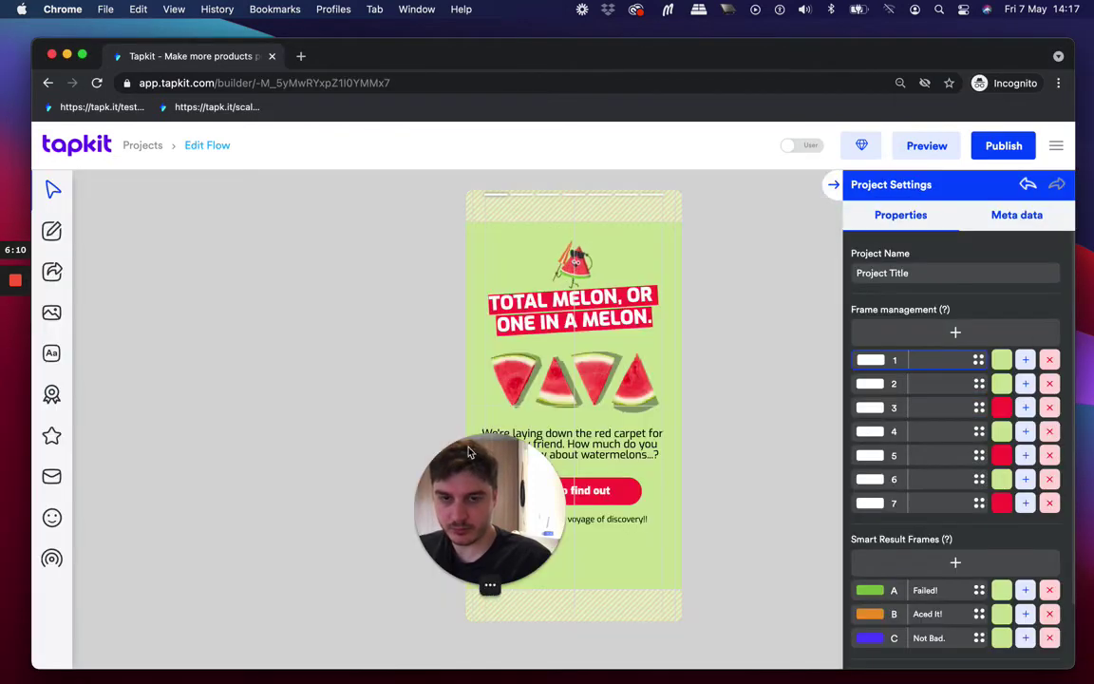
Examine the watermelon quiz's frames 2, 3 and 5 to see its question and answer pages.
{"action": "left_click", "coordinate": [491, 503]}
{"action": "left_click_drag", "start_coordinate": [492, 503], "coordinate": [311, 300]}
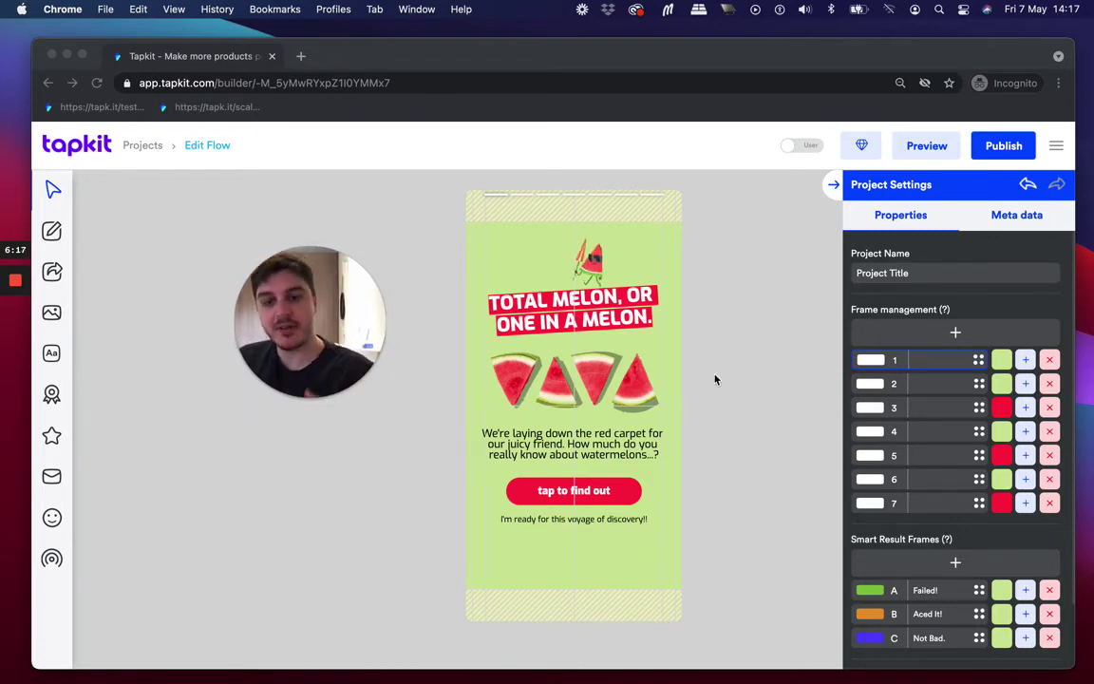
{"action": "left_click", "coordinate": [873, 383]}
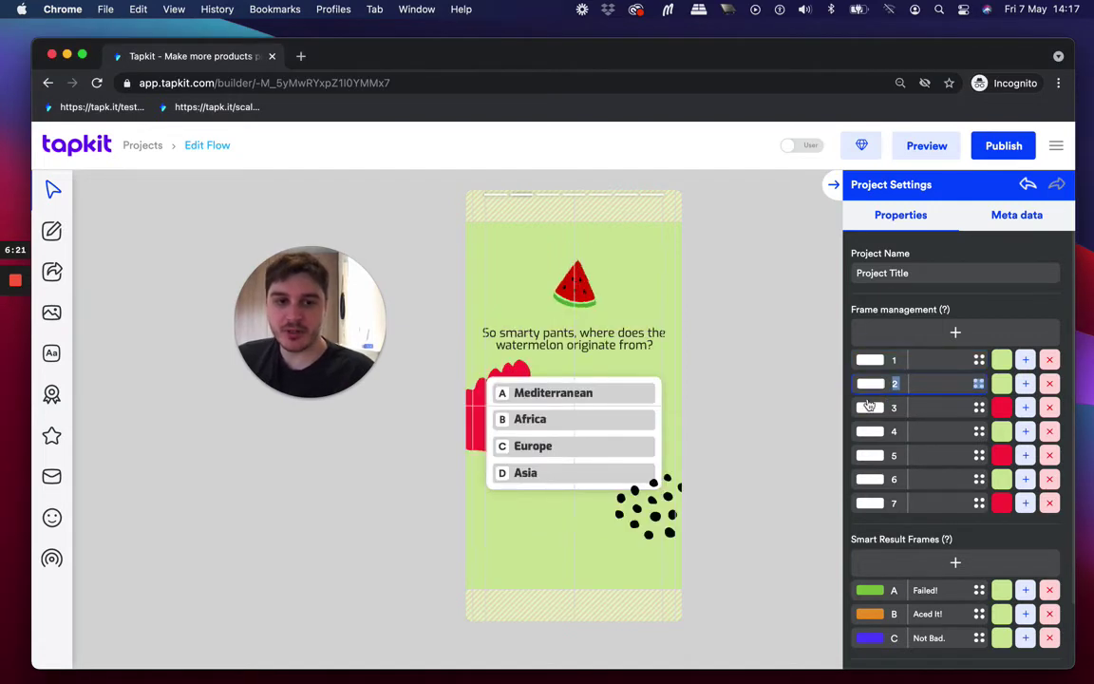
{"action": "left_click", "coordinate": [869, 406]}
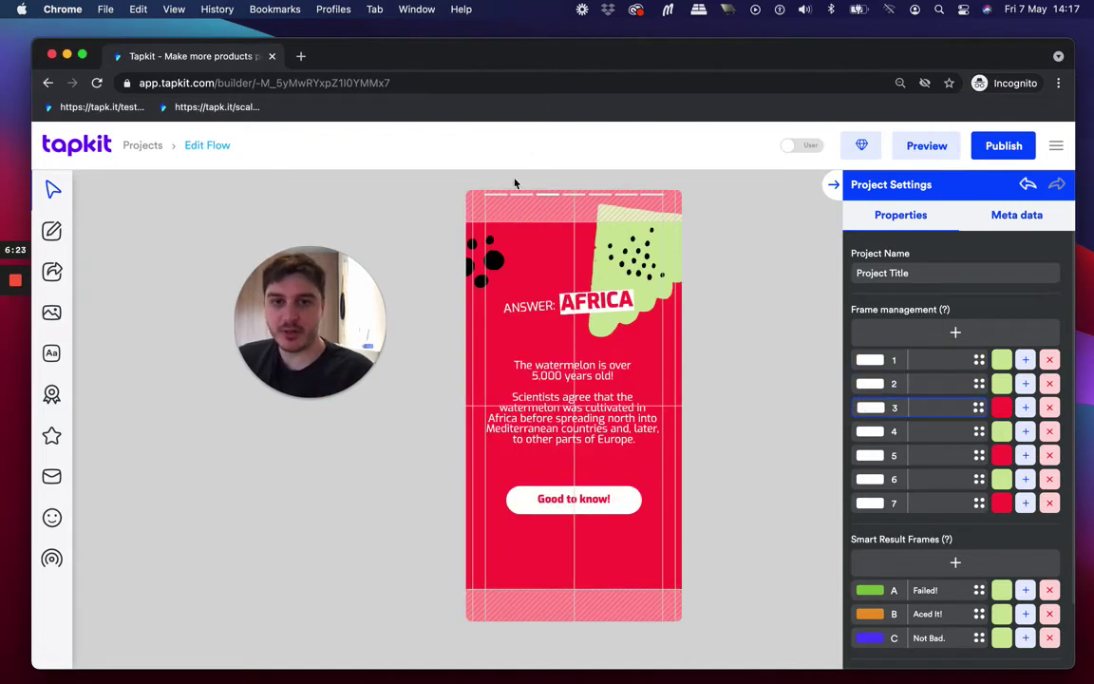
{"action": "left_click", "coordinate": [870, 456]}
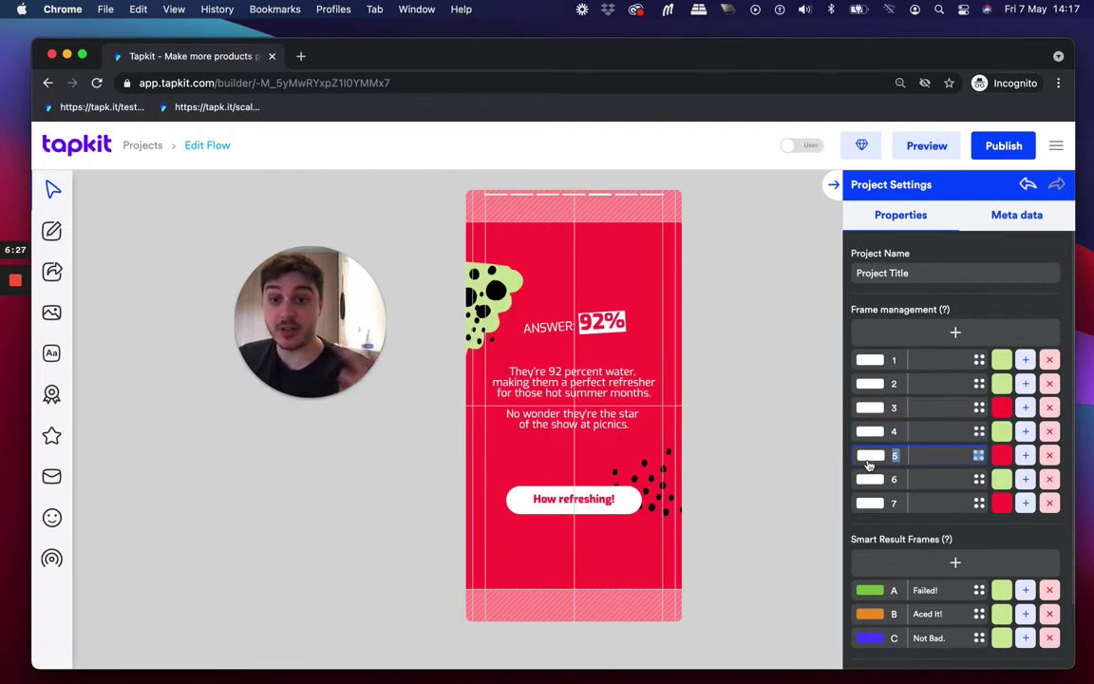
Look through the quiz's frames 6 and 7, and revisit the earlier frames back to the opening page.
{"action": "left_click", "coordinate": [865, 481]}
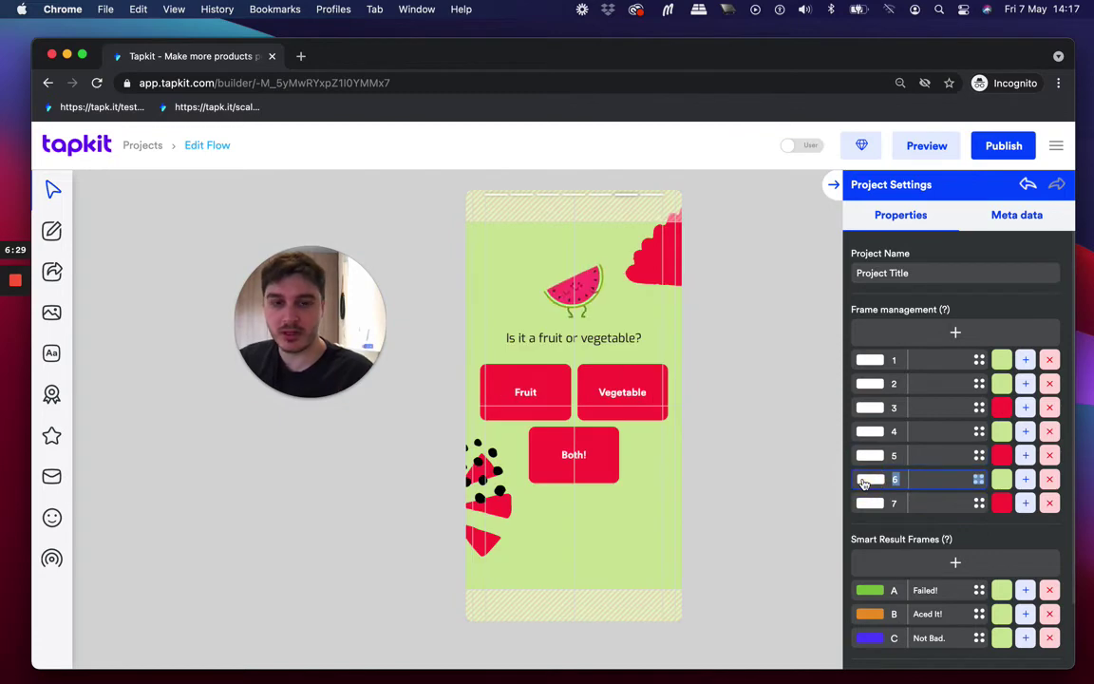
{"action": "left_click", "coordinate": [863, 504]}
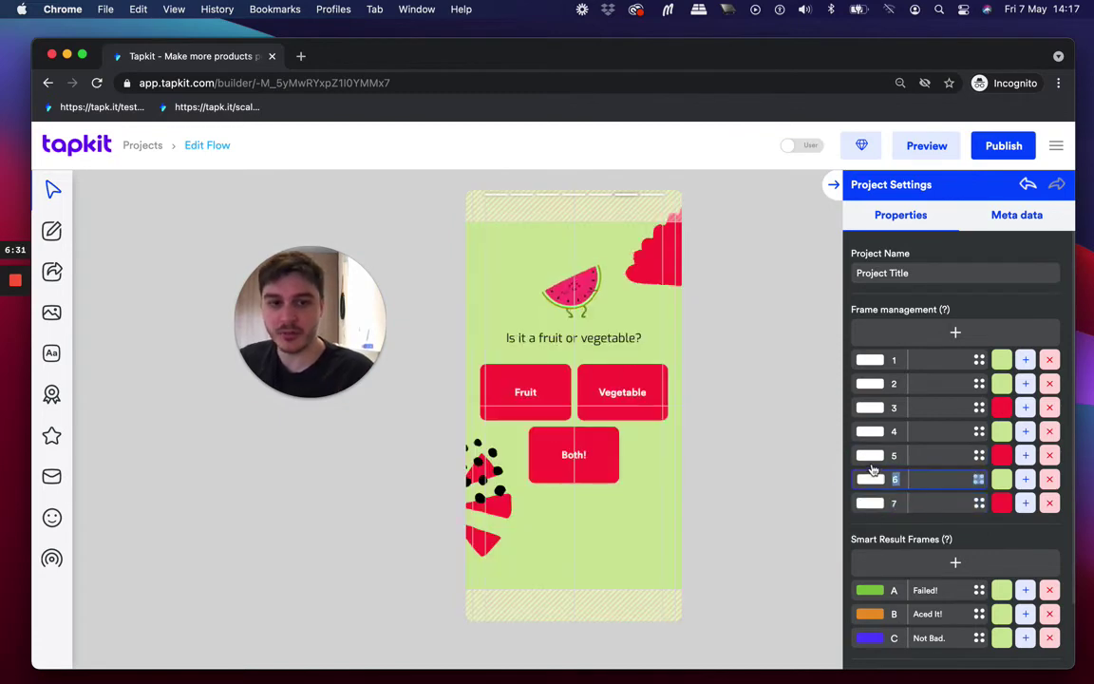
{"action": "left_click", "coordinate": [872, 460]}
{"action": "left_click", "coordinate": [872, 408]}
{"action": "left_click", "coordinate": [872, 384]}
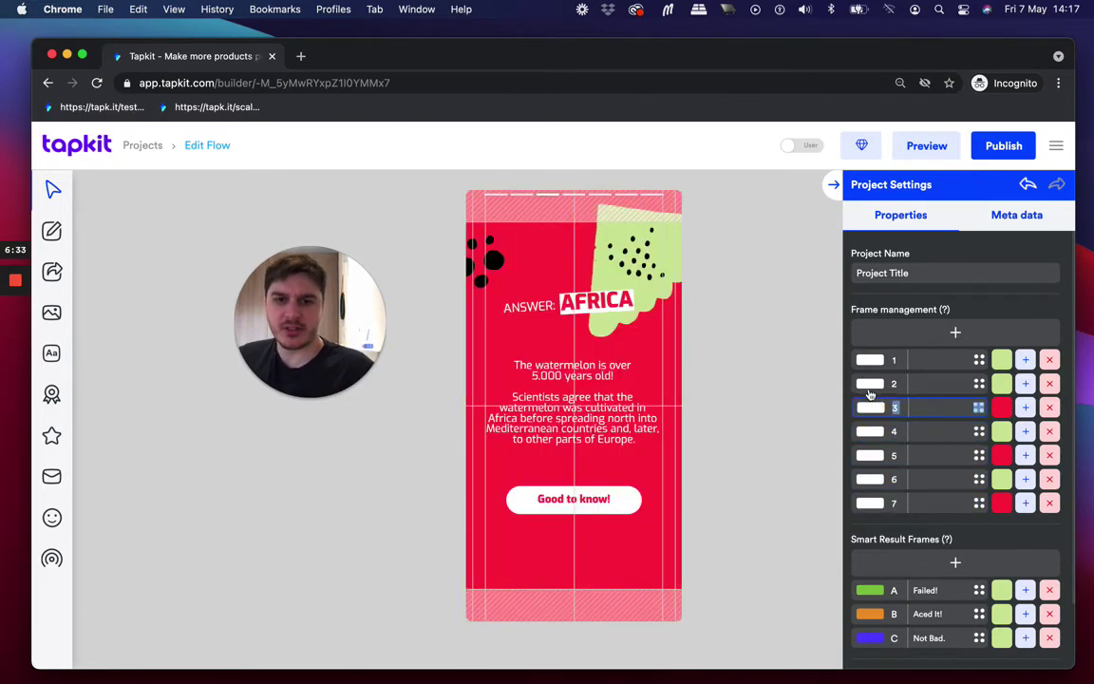
{"action": "left_click", "coordinate": [873, 360]}
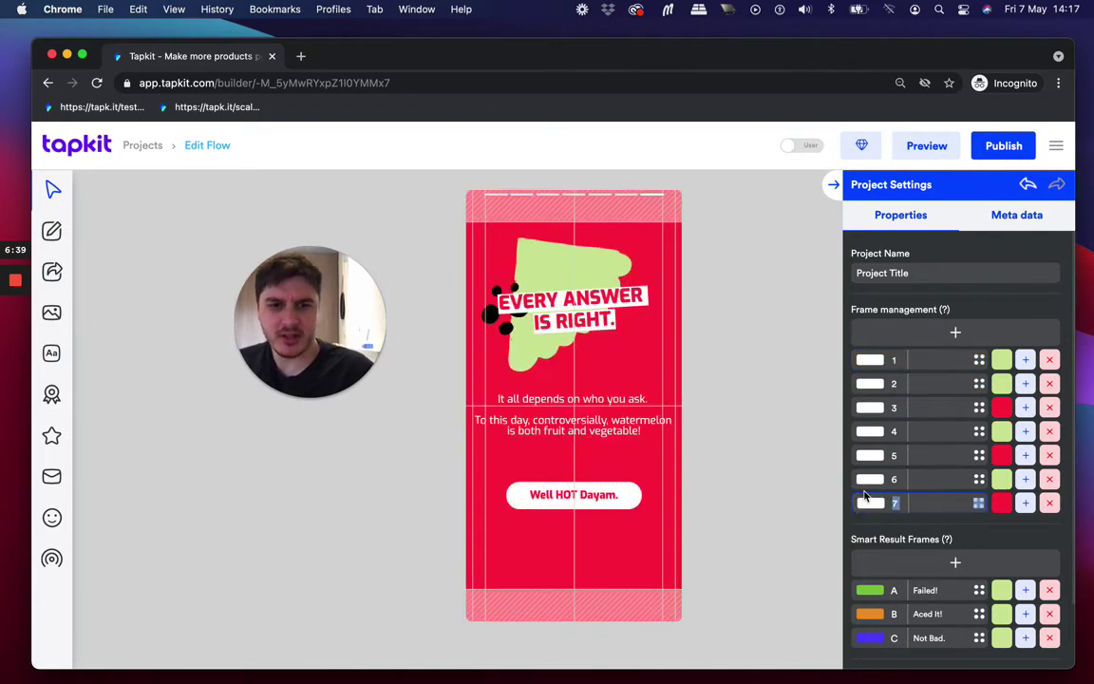
Read the Smart Result Frames explanation and examine result frames A "Failed!", B "Aced It!" and C "Not Bad.".
{"action": "scroll", "coordinate": [866, 492], "scroll_direction": "down", "scroll_amount": 1}
{"action": "scroll", "coordinate": [871, 489], "scroll_direction": "down", "scroll_amount": 2}
{"action": "mouse_move", "coordinate": [878, 452]}
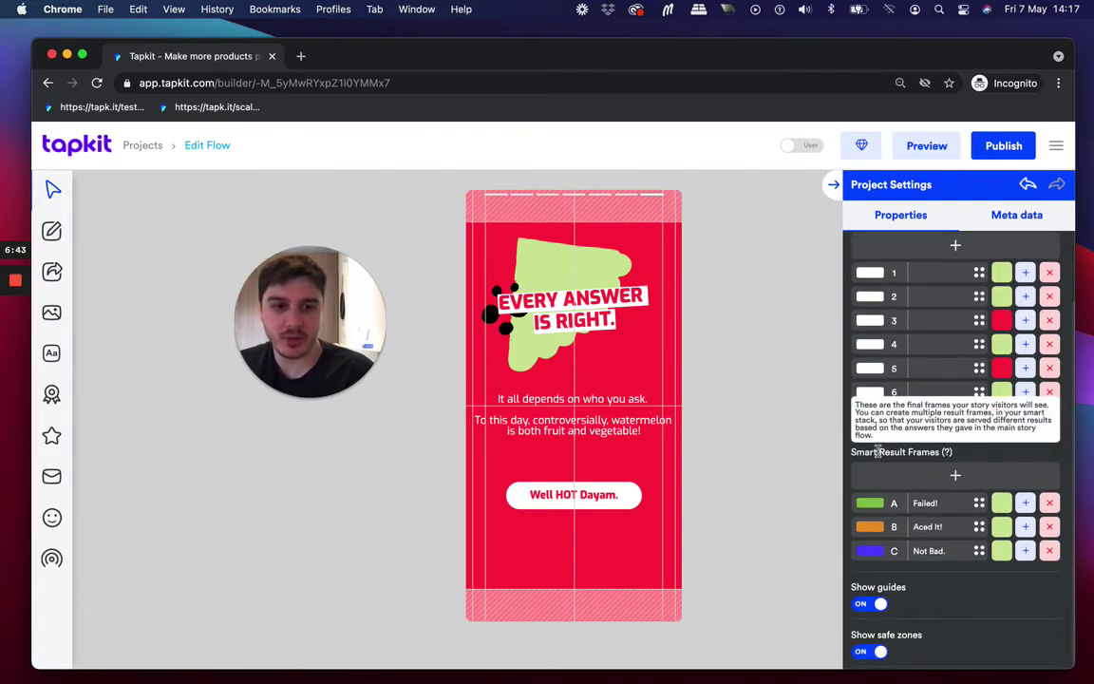
{"action": "left_click", "coordinate": [871, 505]}
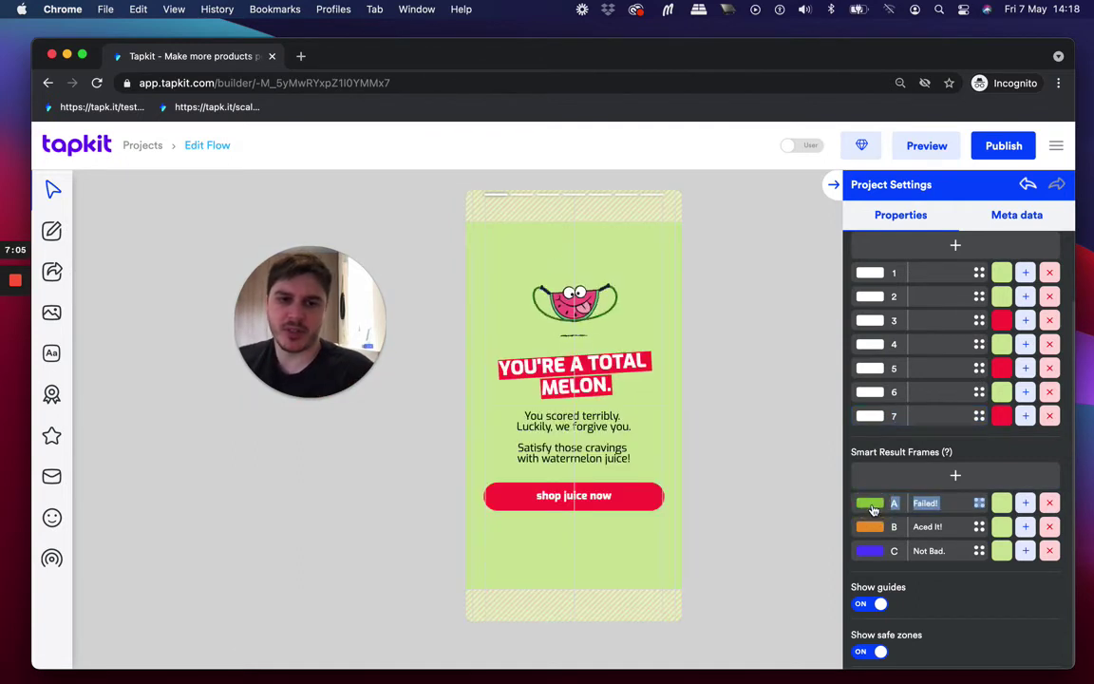
{"action": "left_click", "coordinate": [871, 526]}
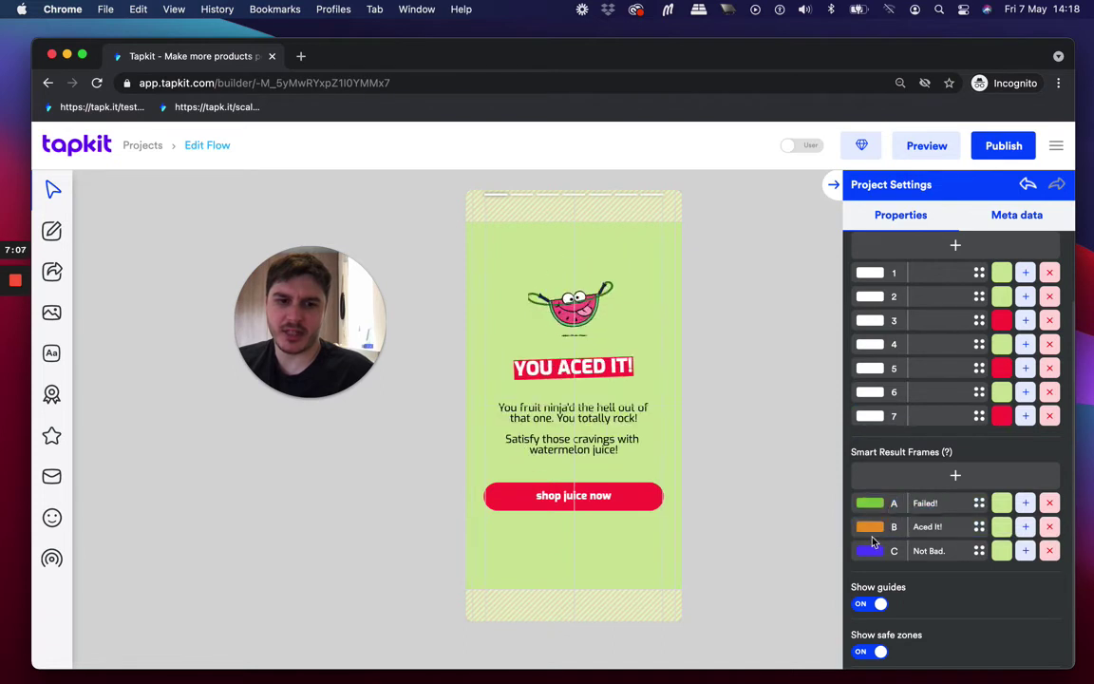
{"action": "left_click", "coordinate": [871, 551]}
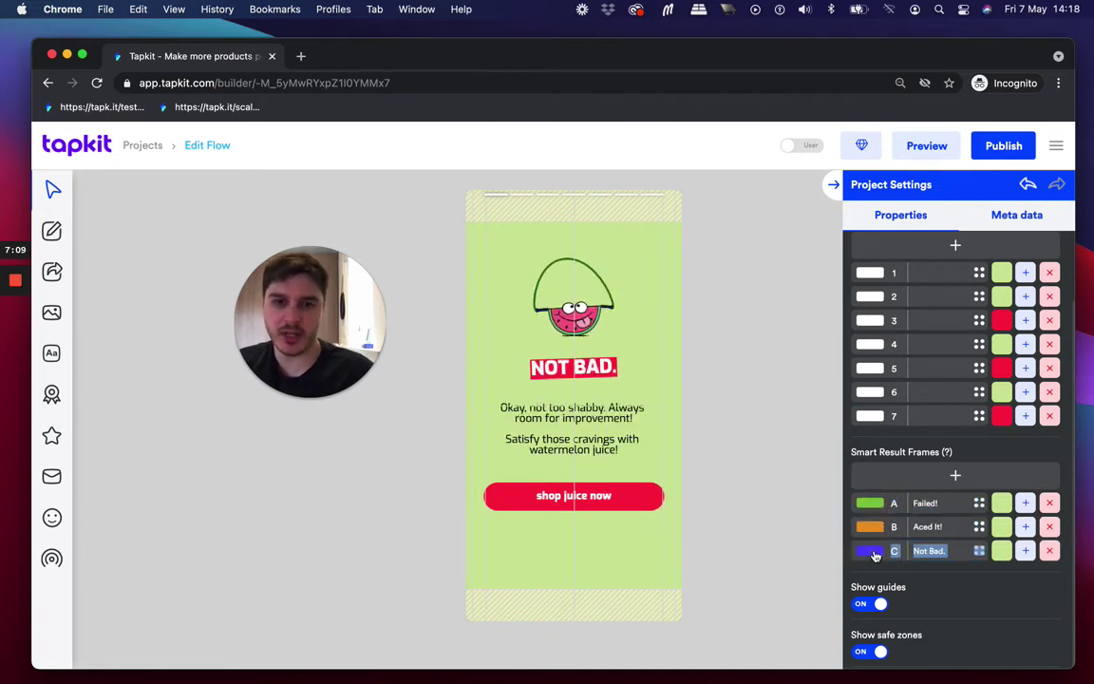
{"action": "left_click", "coordinate": [872, 526]}
{"action": "left_click", "coordinate": [872, 506]}
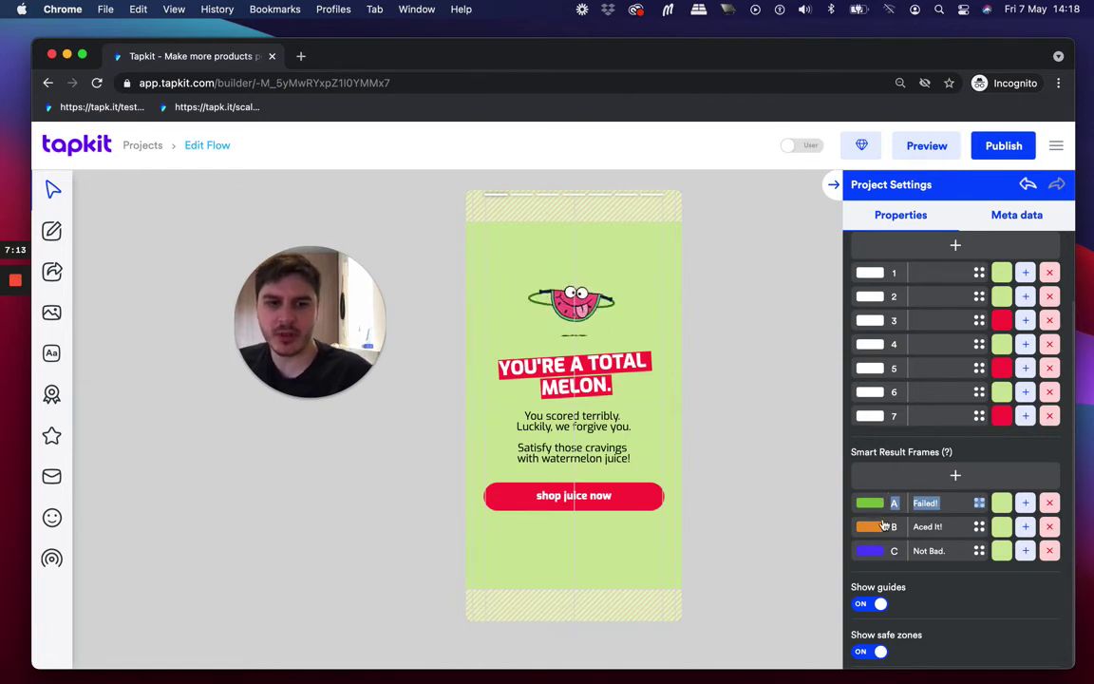
View frame 1, then select the poll on frame 2 and inspect its list type options.
{"action": "left_click", "coordinate": [871, 274]}
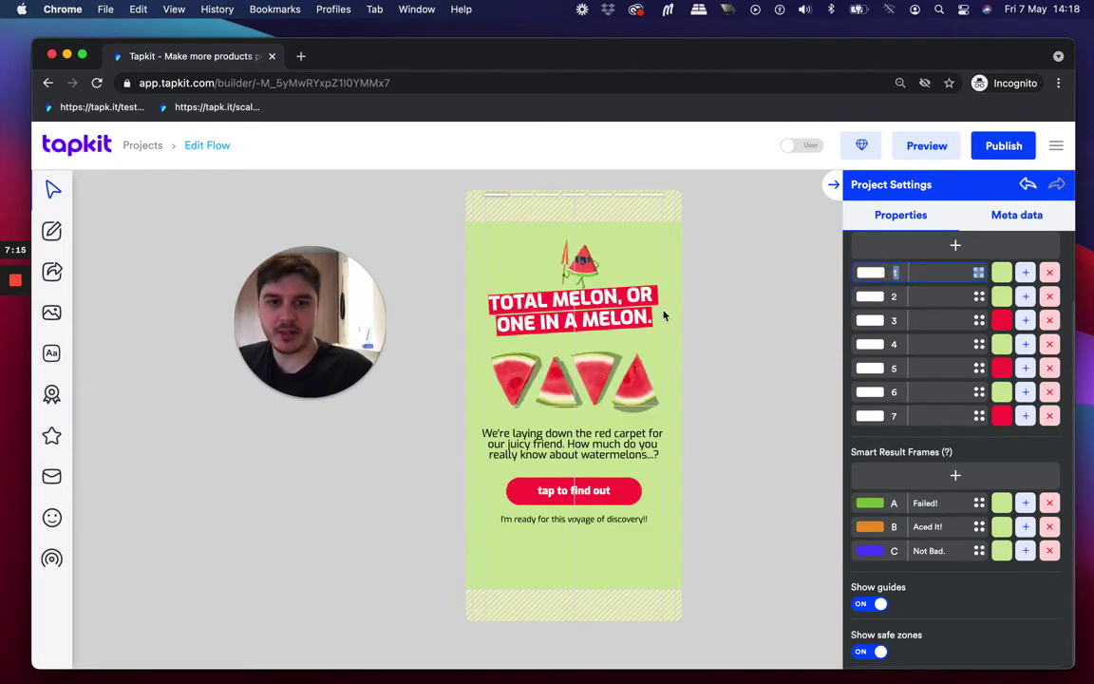
{"action": "left_click", "coordinate": [876, 296]}
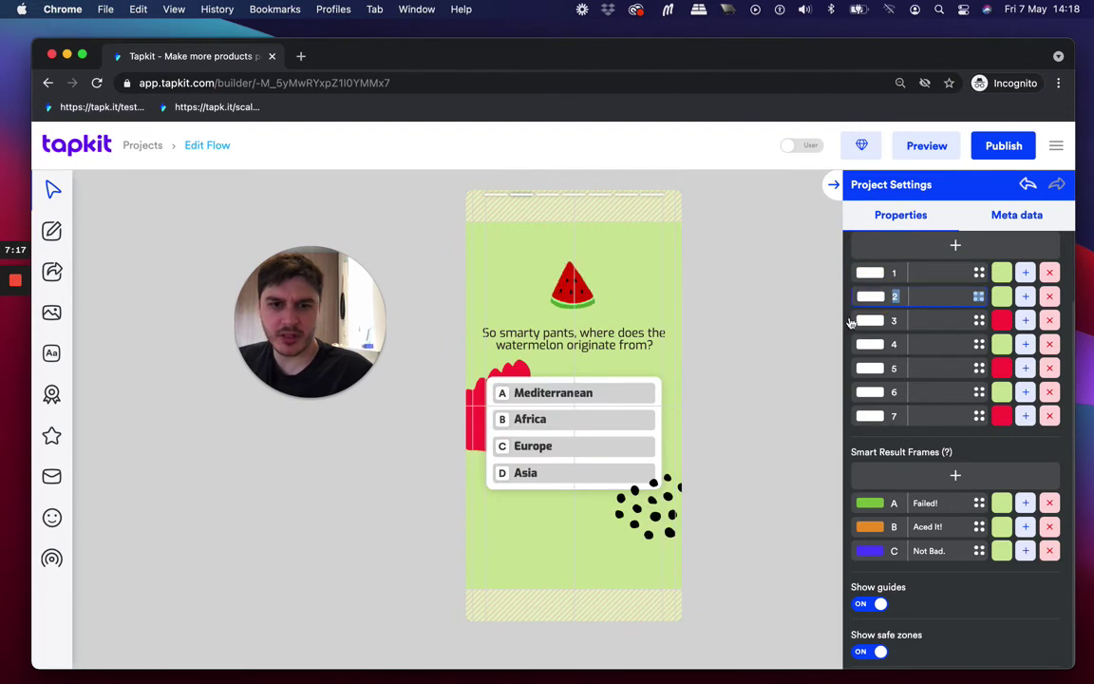
{"action": "left_click", "coordinate": [583, 378]}
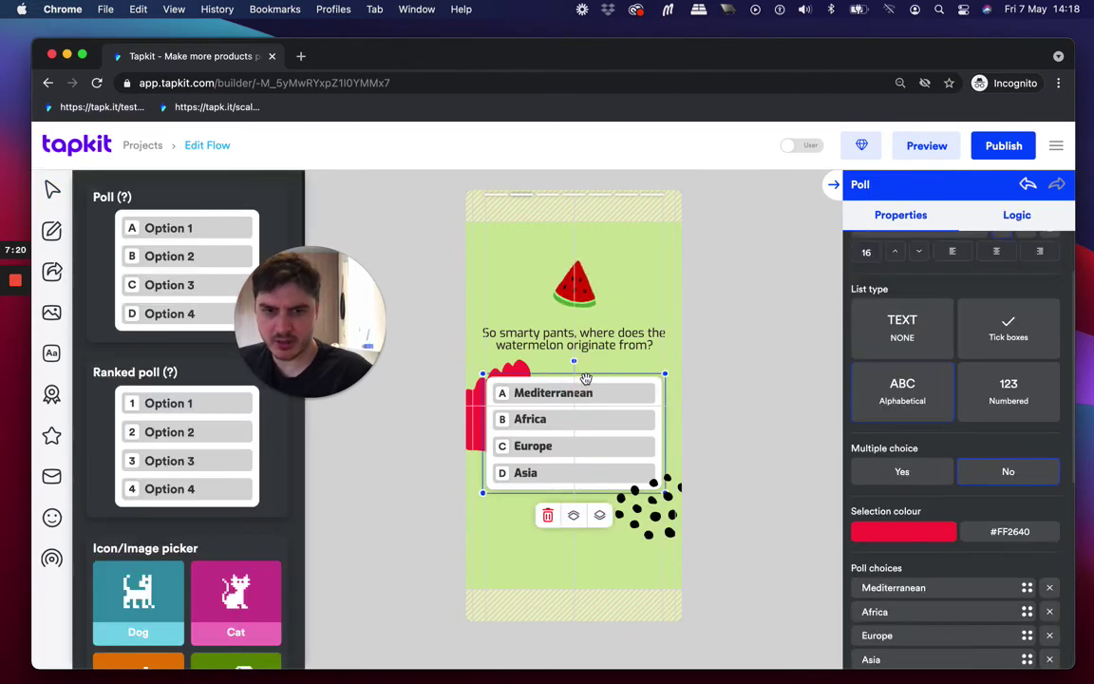
{"action": "left_click", "coordinate": [903, 325]}
{"action": "left_click", "coordinate": [1002, 327]}
{"action": "left_click", "coordinate": [1005, 371]}
{"action": "left_click", "coordinate": [941, 400]}
{"action": "scroll", "coordinate": [932, 405], "scroll_direction": "down", "scroll_amount": 1}
{"action": "scroll", "coordinate": [932, 404], "scroll_direction": "down", "scroll_amount": 1}
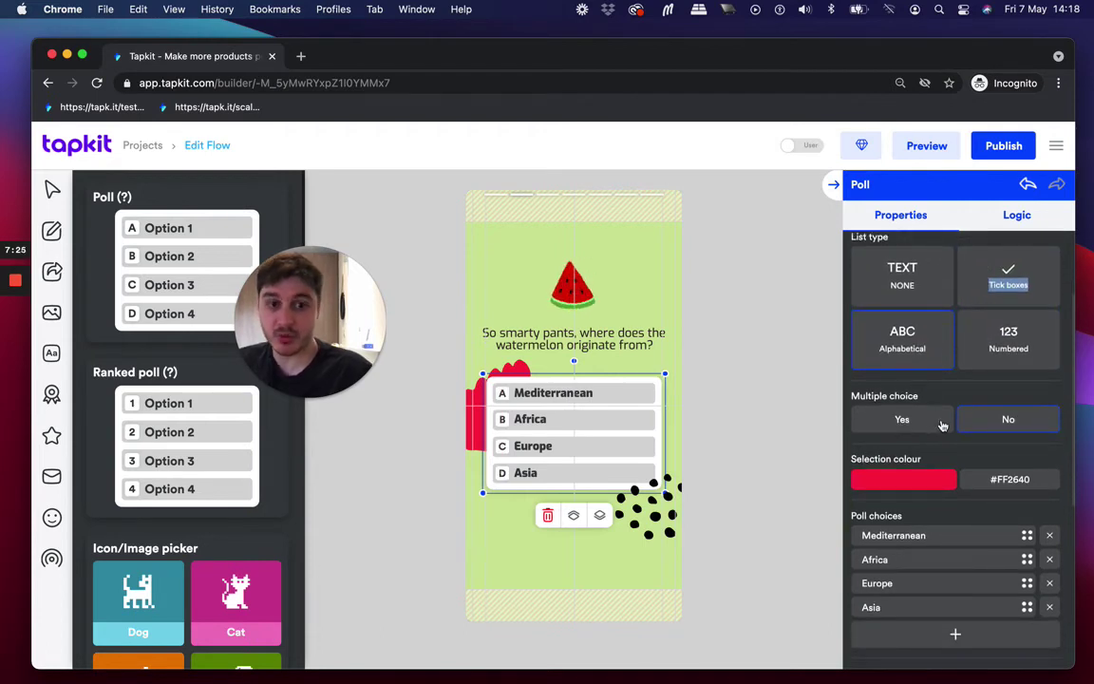
Inspect the poll's selection colour and its list of answer choices in the properties.
{"action": "left_click", "coordinate": [904, 478]}
{"action": "left_click", "coordinate": [569, 407]}
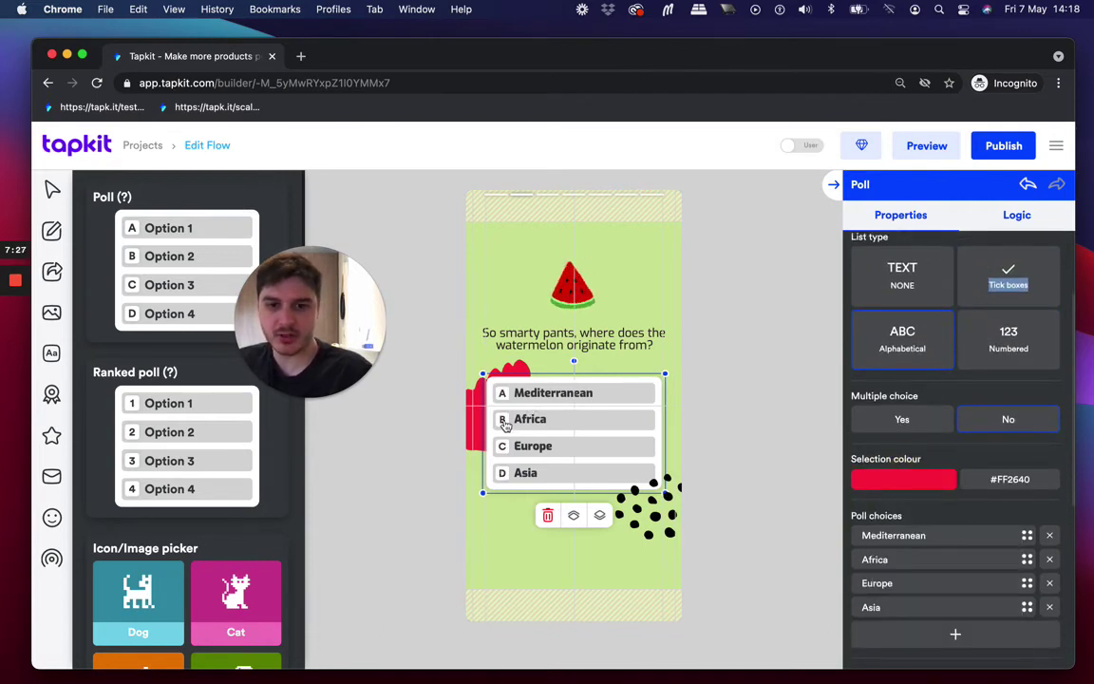
{"action": "left_click", "coordinate": [575, 422]}
{"action": "left_click", "coordinate": [574, 424]}
{"action": "scroll", "coordinate": [937, 512], "scroll_direction": "down", "scroll_amount": 3}
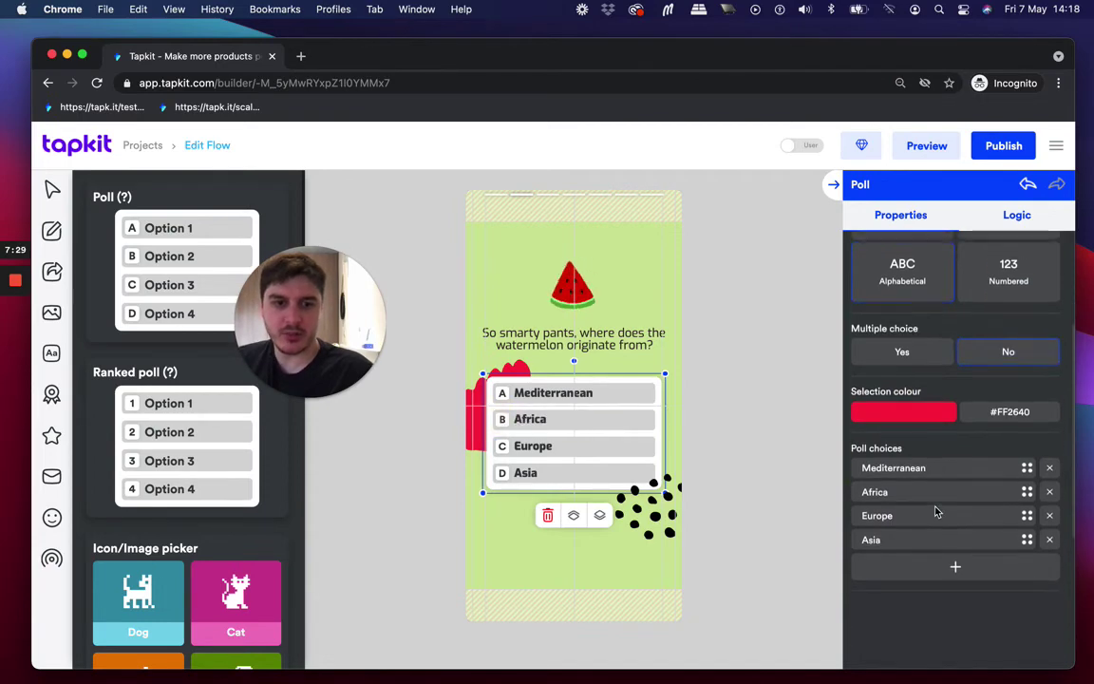
{"action": "scroll", "coordinate": [930, 456], "scroll_direction": "up", "scroll_amount": 8}
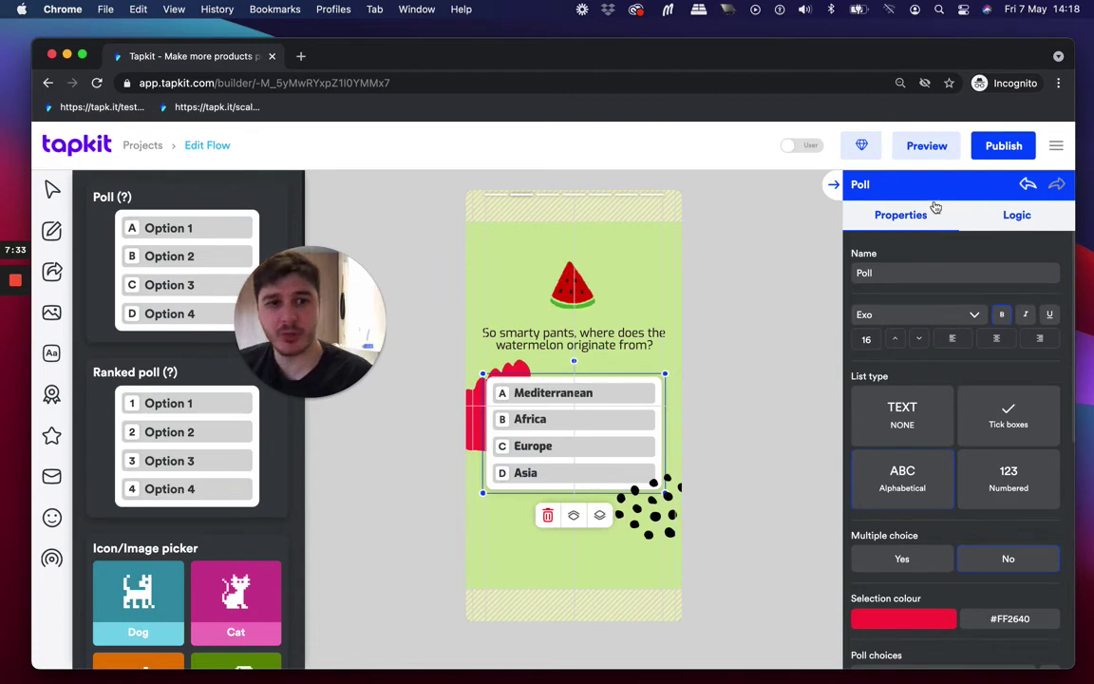
Examine the poll's logic, including Auto next frame and the Smart Result Frames assigned to each answer.
{"action": "left_click", "coordinate": [1012, 218]}
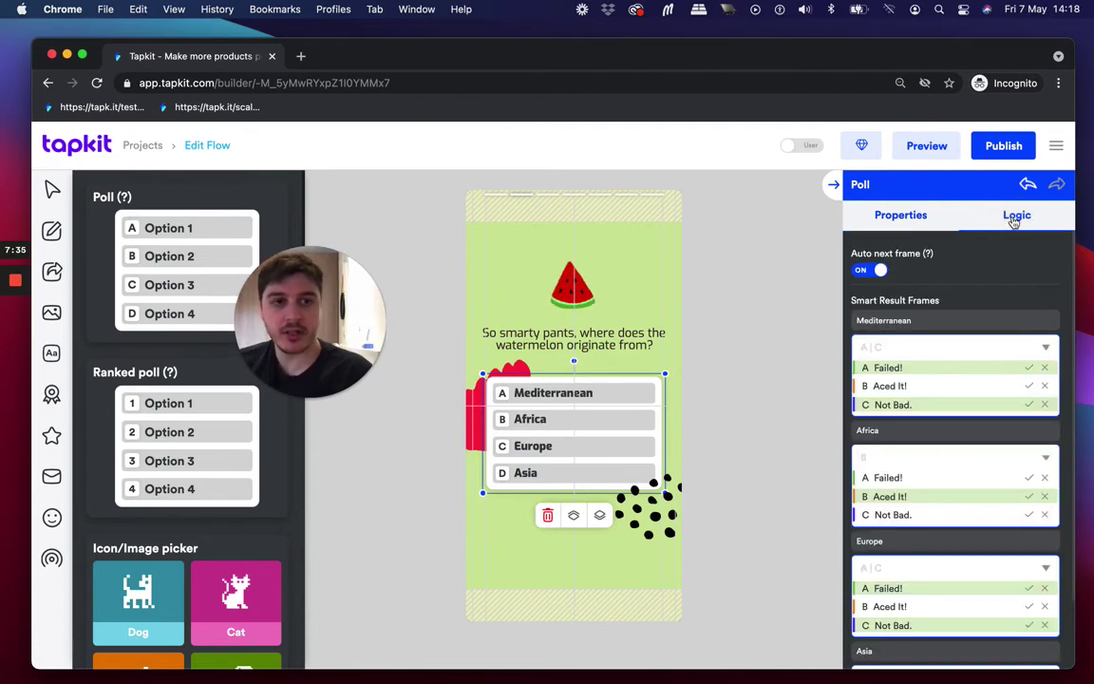
{"action": "scroll", "coordinate": [930, 313], "scroll_direction": "down", "scroll_amount": 3}
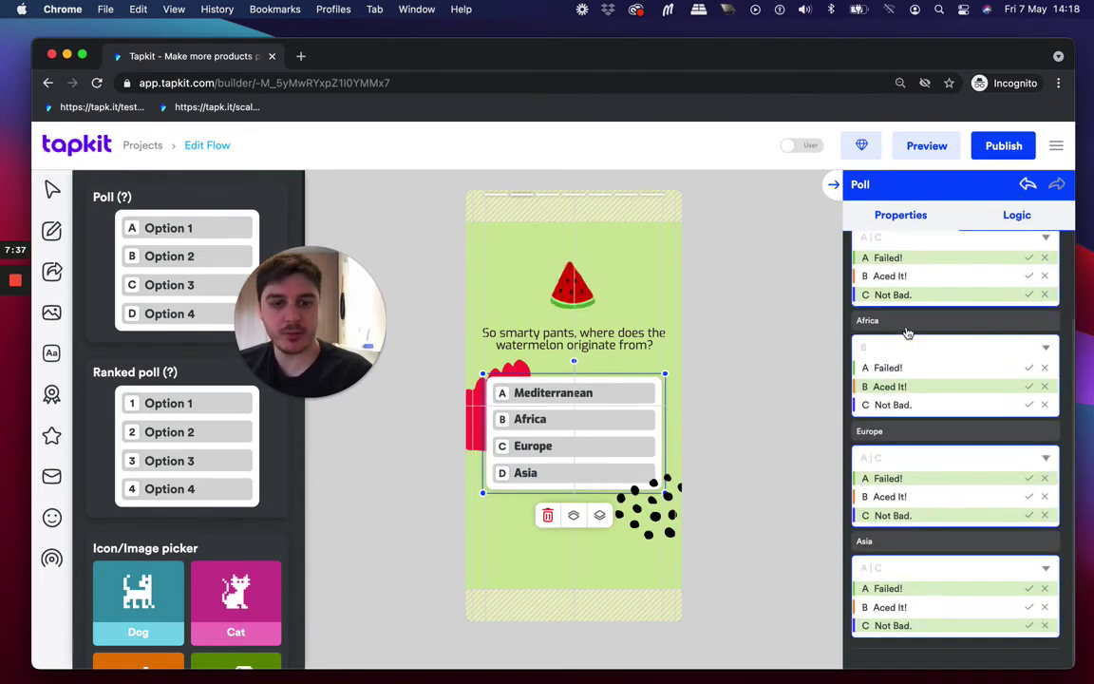
{"action": "scroll", "coordinate": [905, 328], "scroll_direction": "up", "scroll_amount": 3}
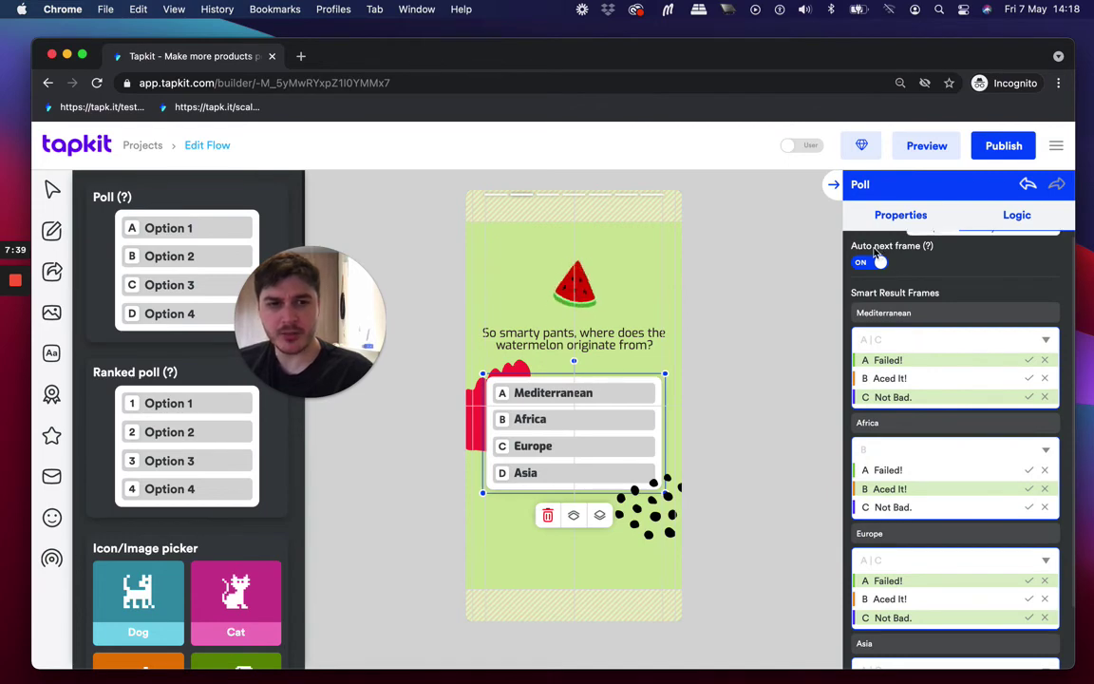
{"action": "scroll", "coordinate": [874, 254], "scroll_direction": "up", "scroll_amount": 1}
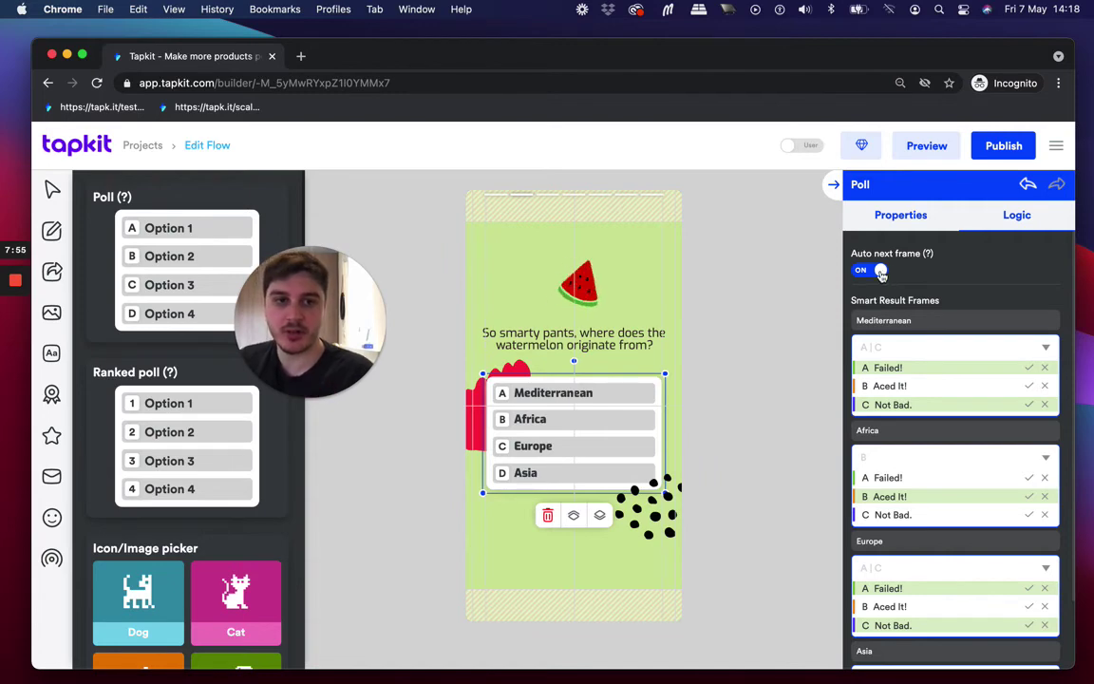
{"action": "scroll", "coordinate": [881, 273], "scroll_direction": "down", "scroll_amount": 1}
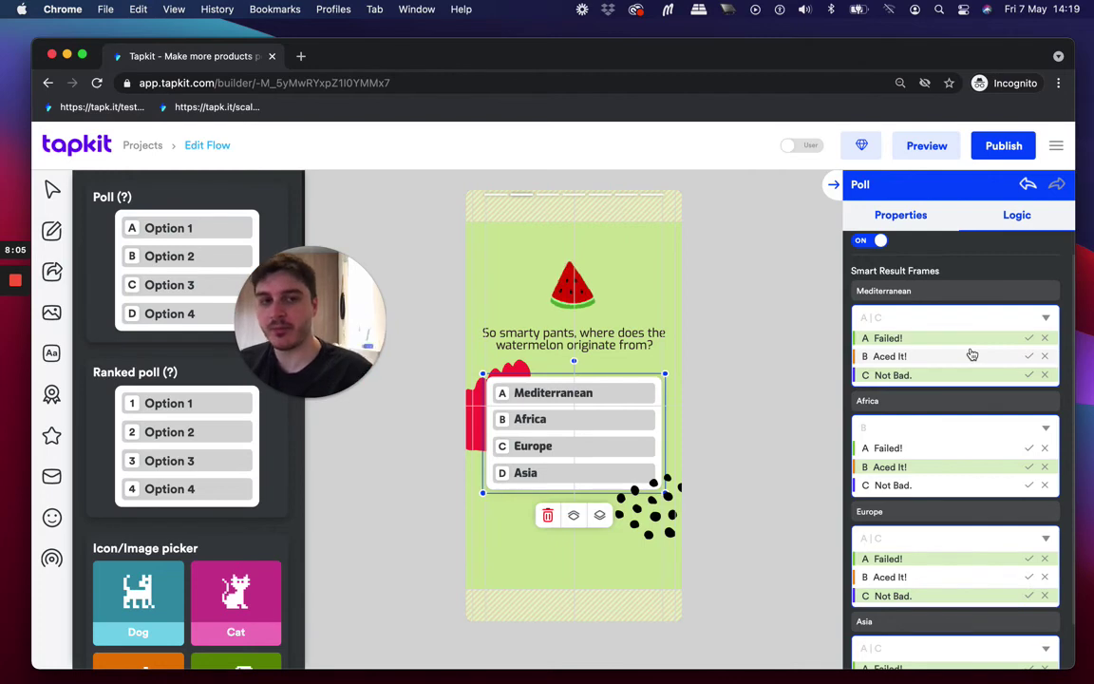
Deselect the poll and return to the project's general properties with the frame management list.
{"action": "left_click", "coordinate": [704, 287]}
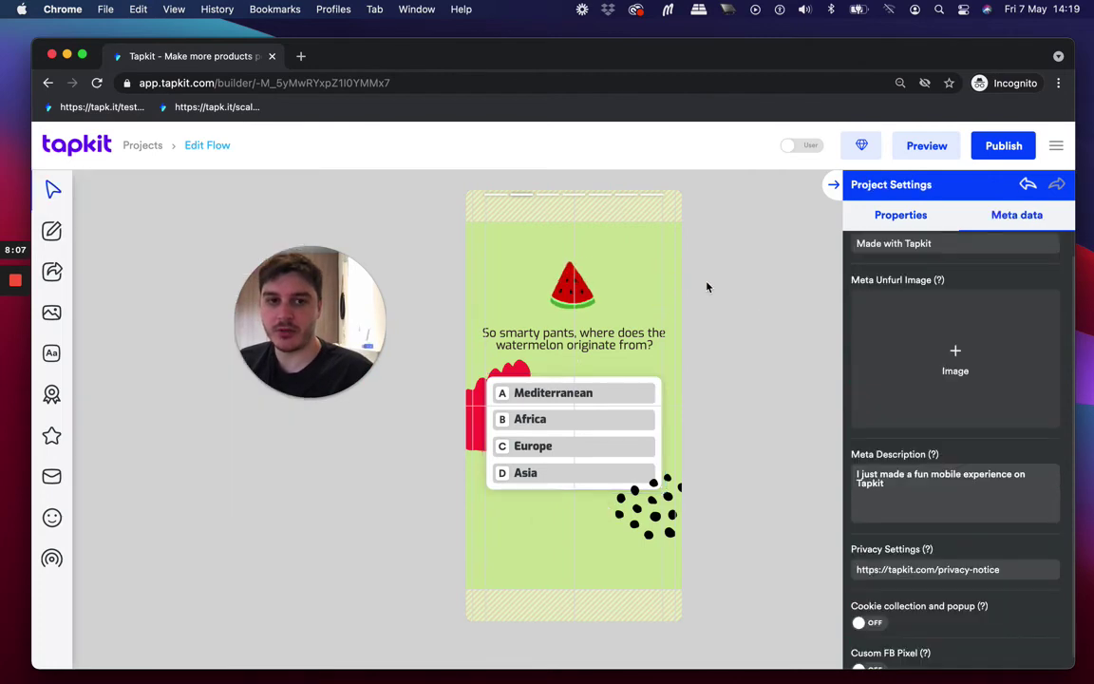
{"action": "left_click", "coordinate": [869, 220]}
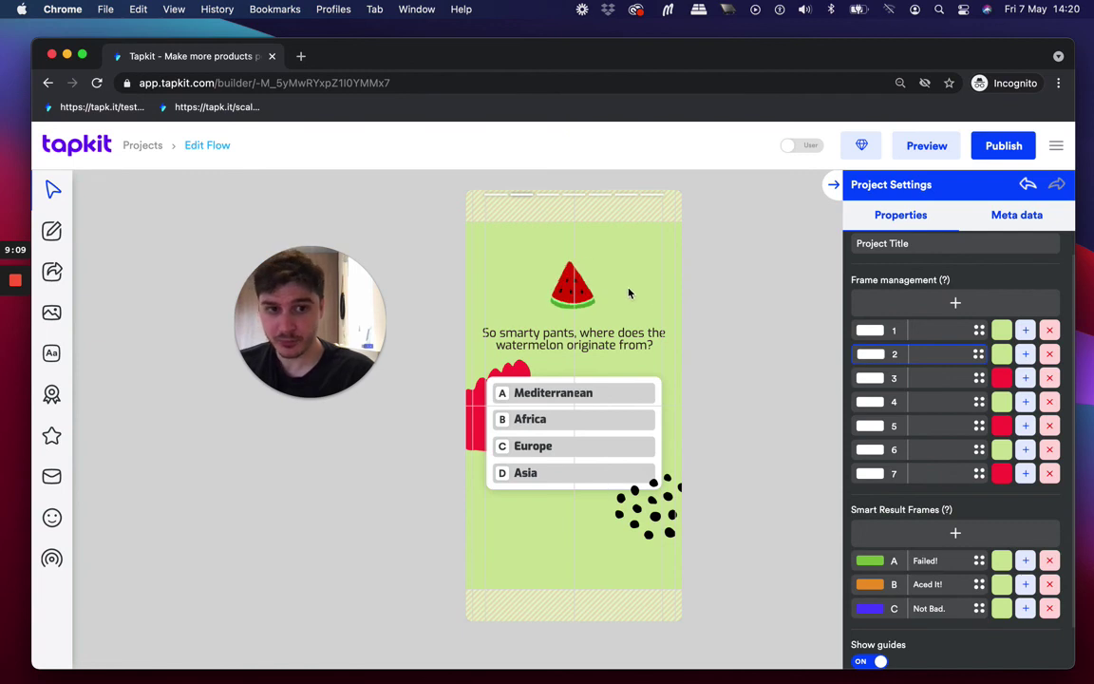
{"action": "scroll", "coordinate": [845, 452], "scroll_direction": "up", "scroll_amount": 1}
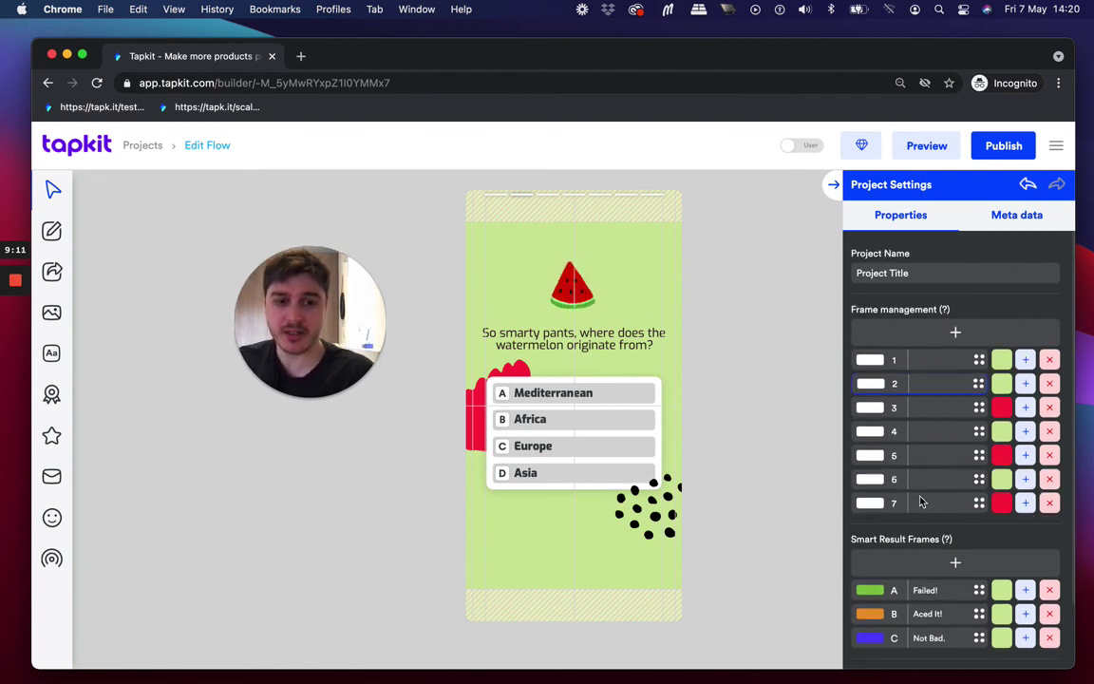